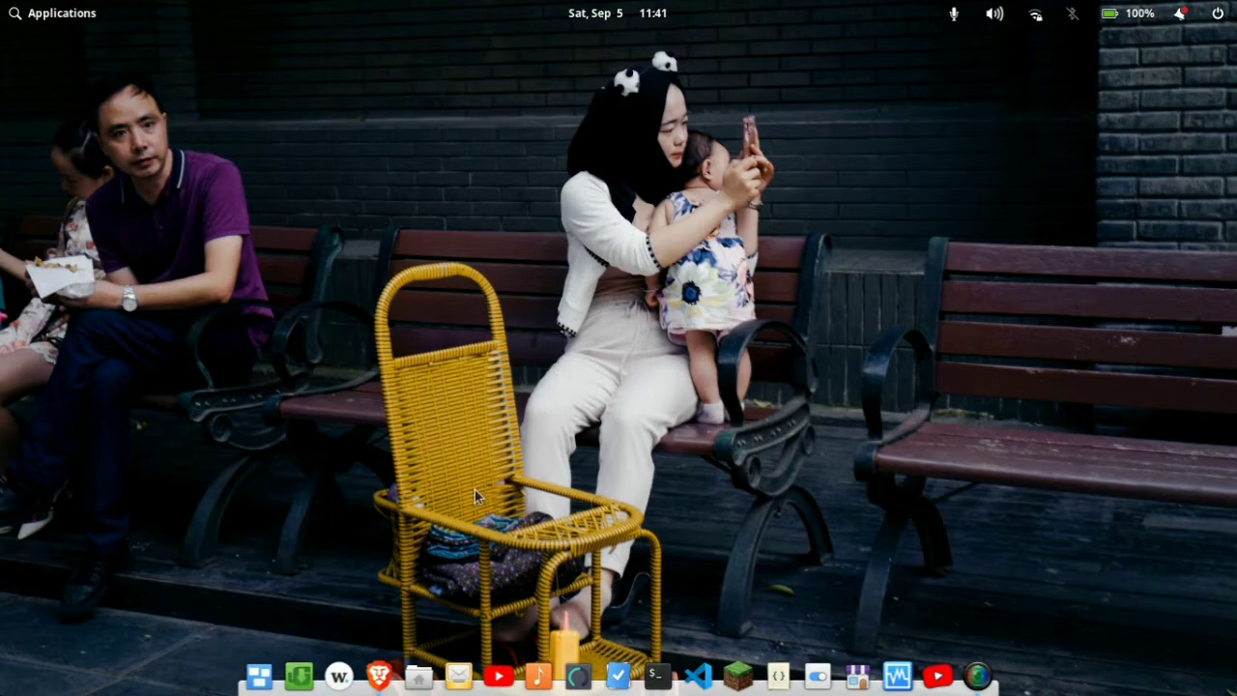
# Step: Switch to the Brave browser and open the Linux distributions download page on the VirtualBox site
pyautogui.click(377, 677)
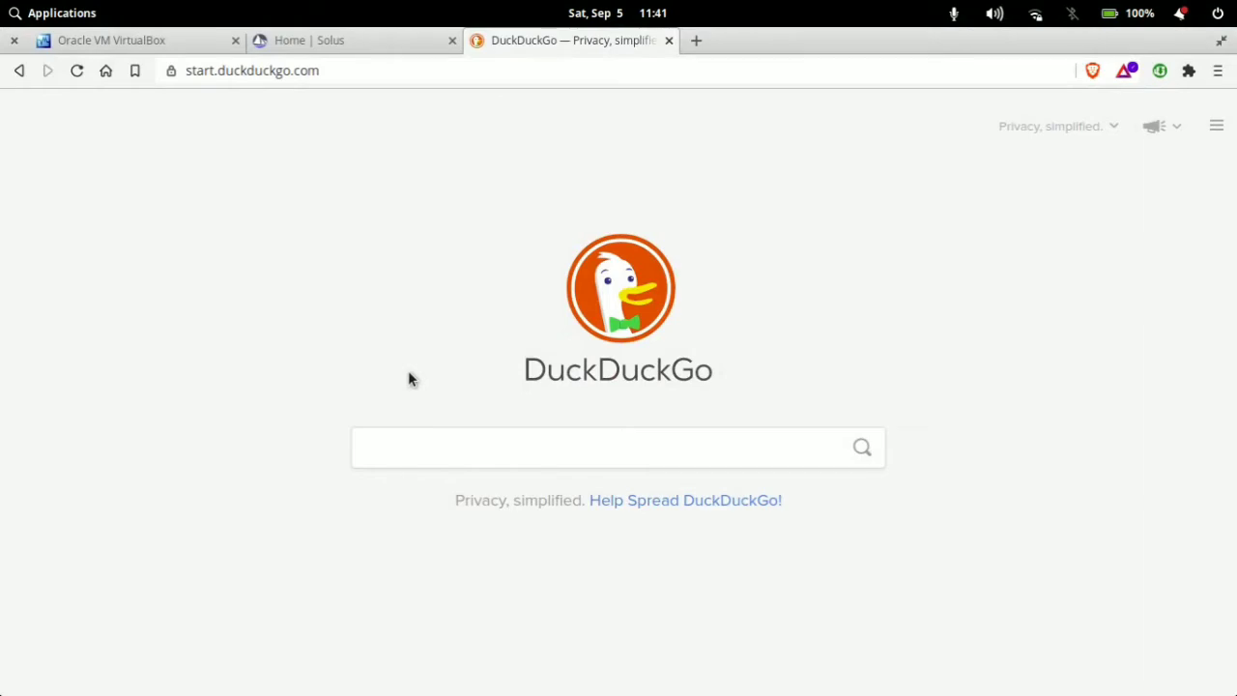
pyautogui.click(151, 38)
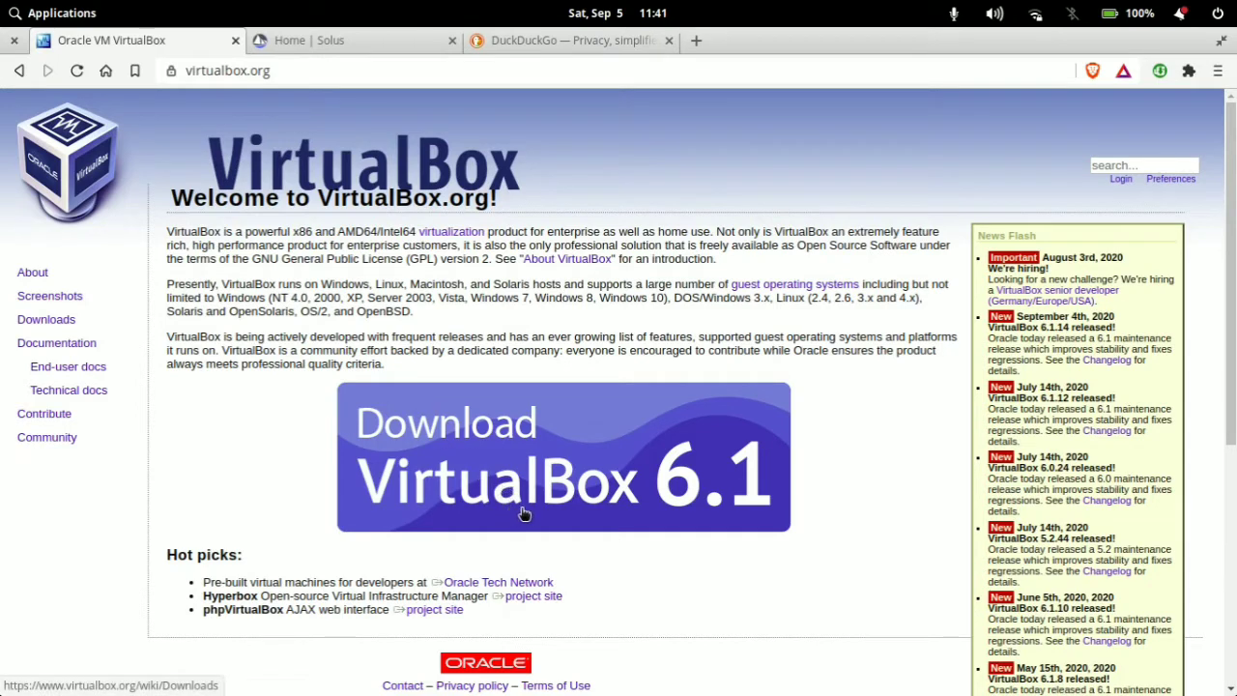
pyautogui.click(467, 465)
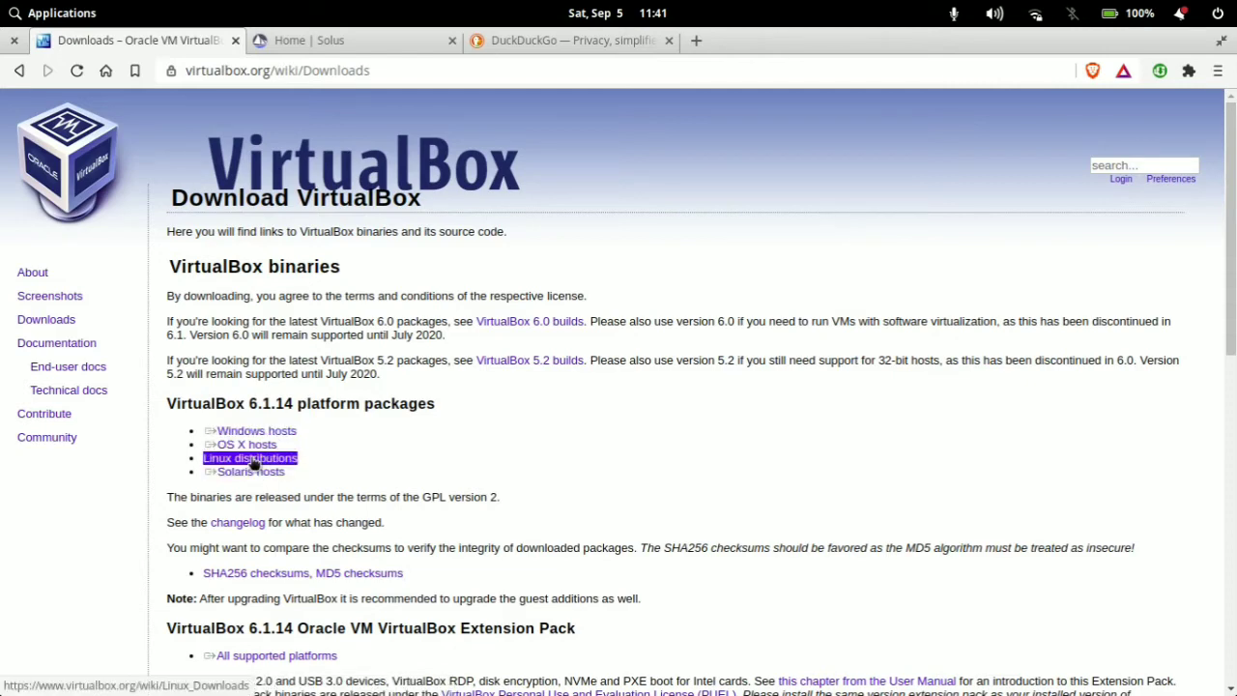
pyautogui.click(254, 463)
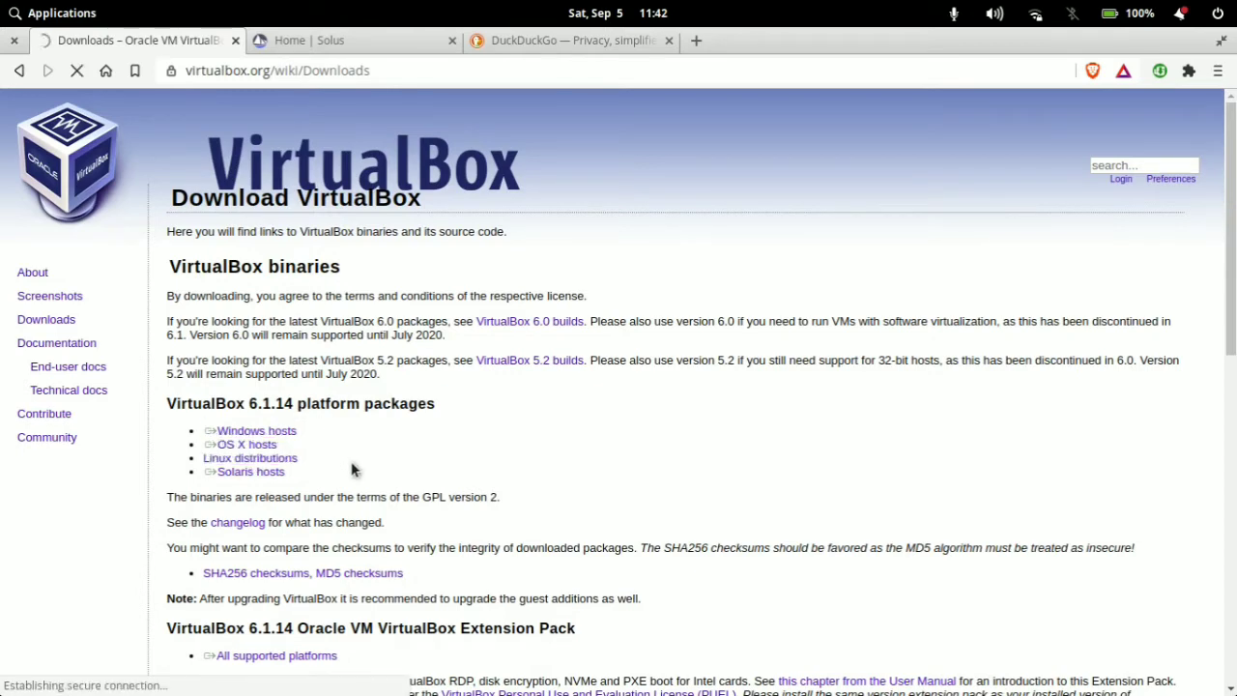
# Step: Choose the VirtualBox 6.1.14 package for Ubuntu 18.04 / 18.10 / 19.04 and highlight its file name in the uGet download dialog
pyautogui.scroll(-2, 583, 350)
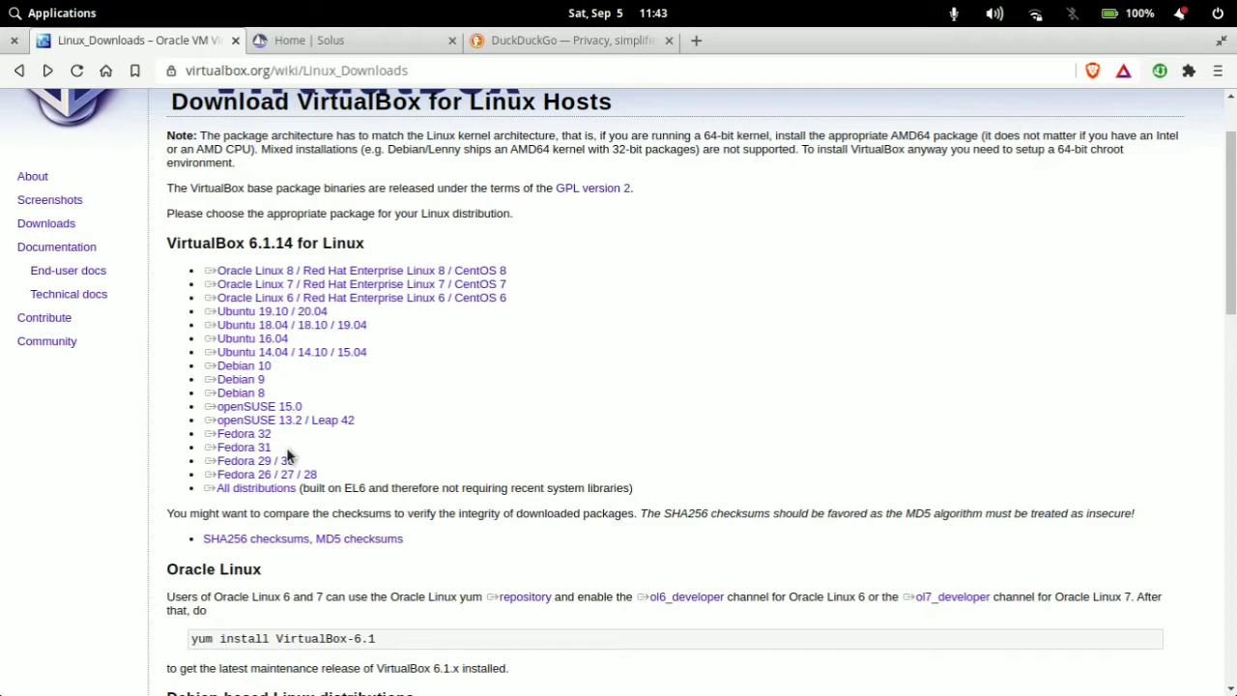
pyautogui.tripleClick(298, 421)
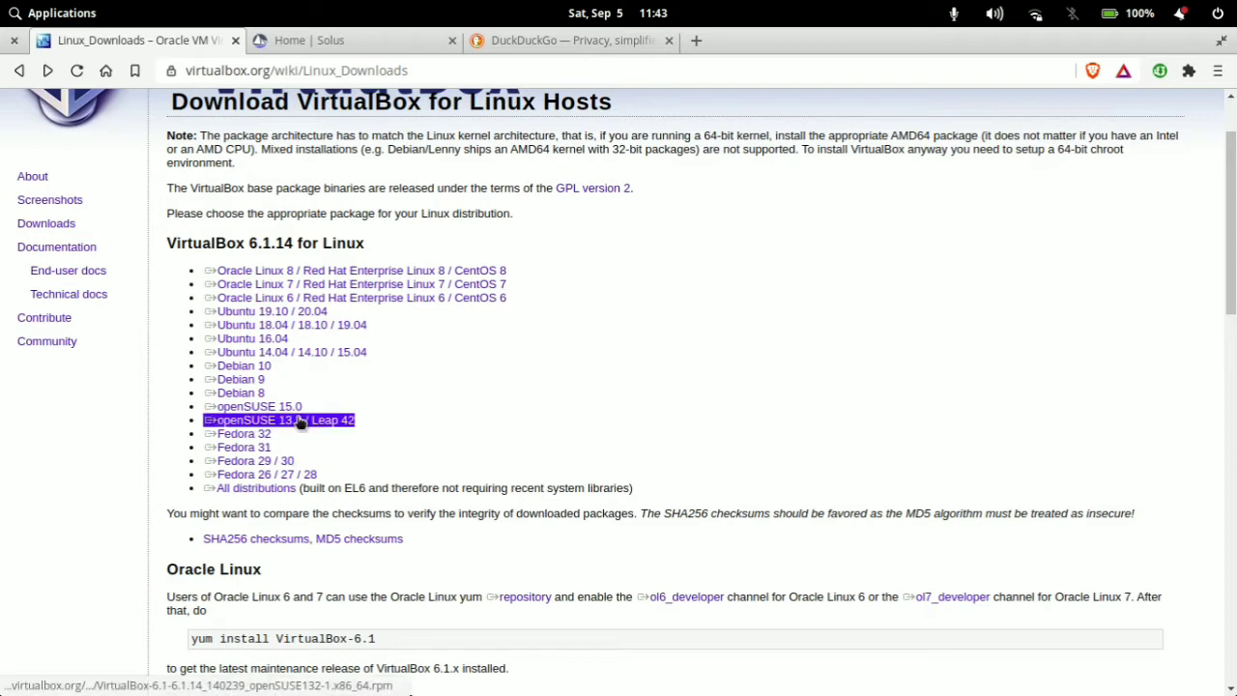
pyautogui.tripleClick(273, 327)
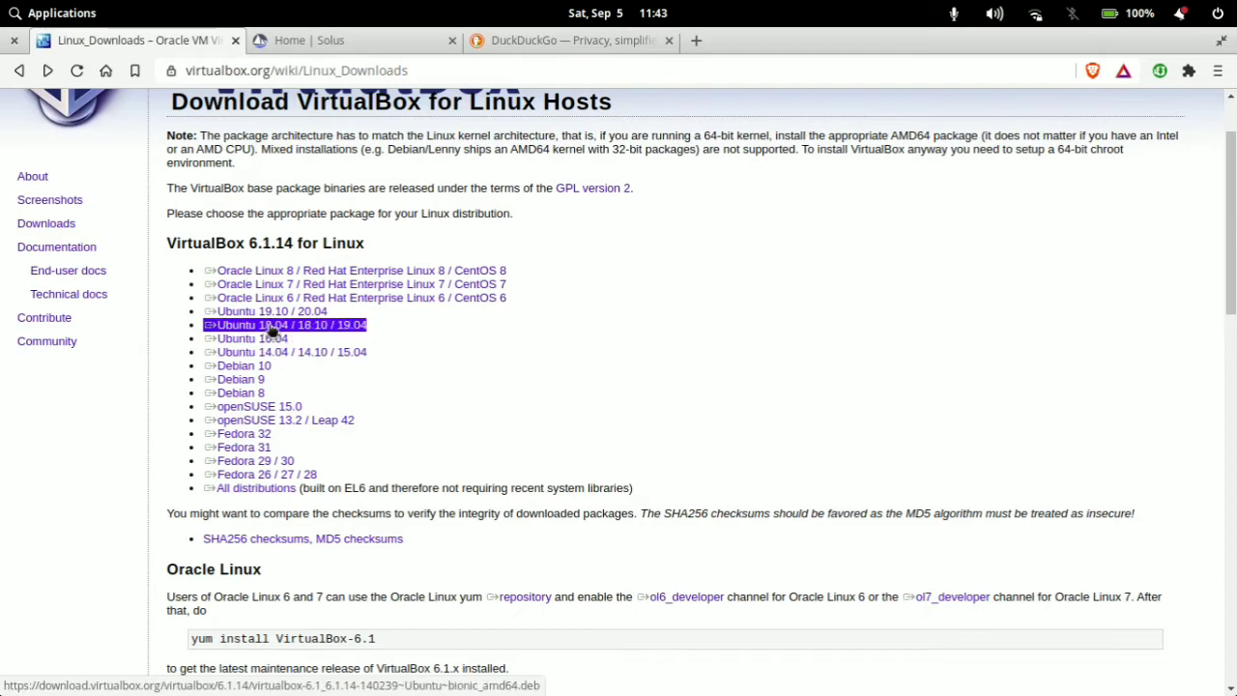
pyautogui.scroll(-1, 464, 320)
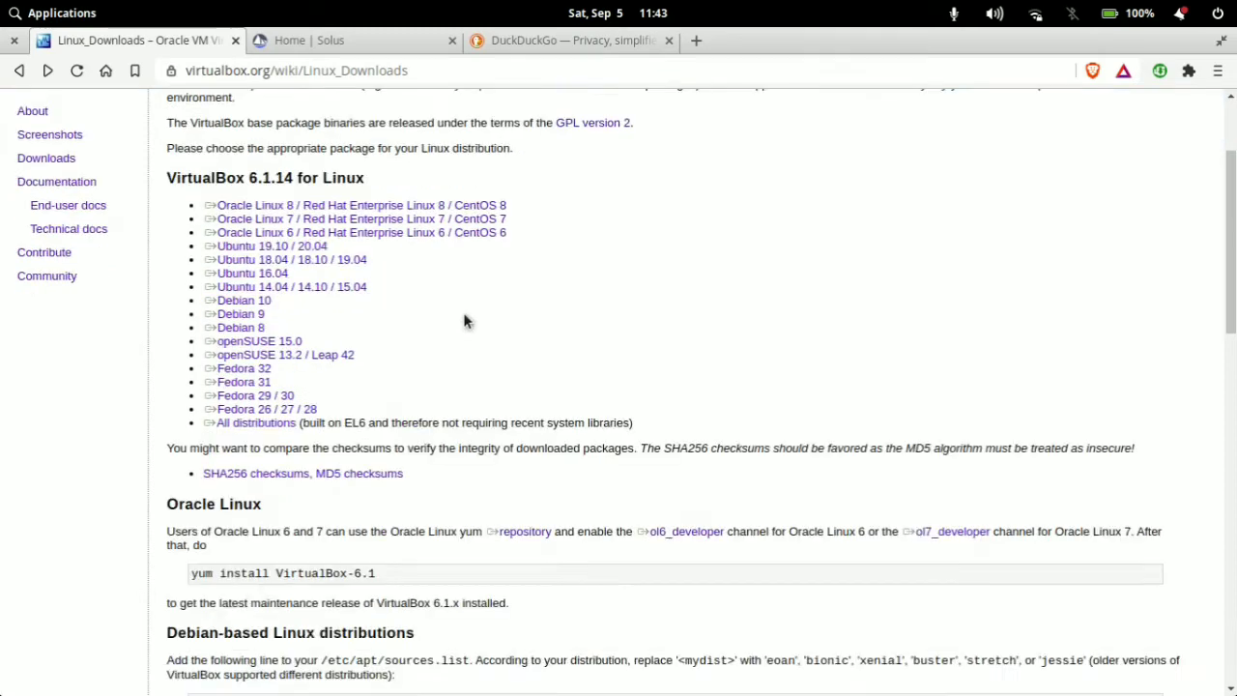
pyautogui.tripleClick(342, 288)
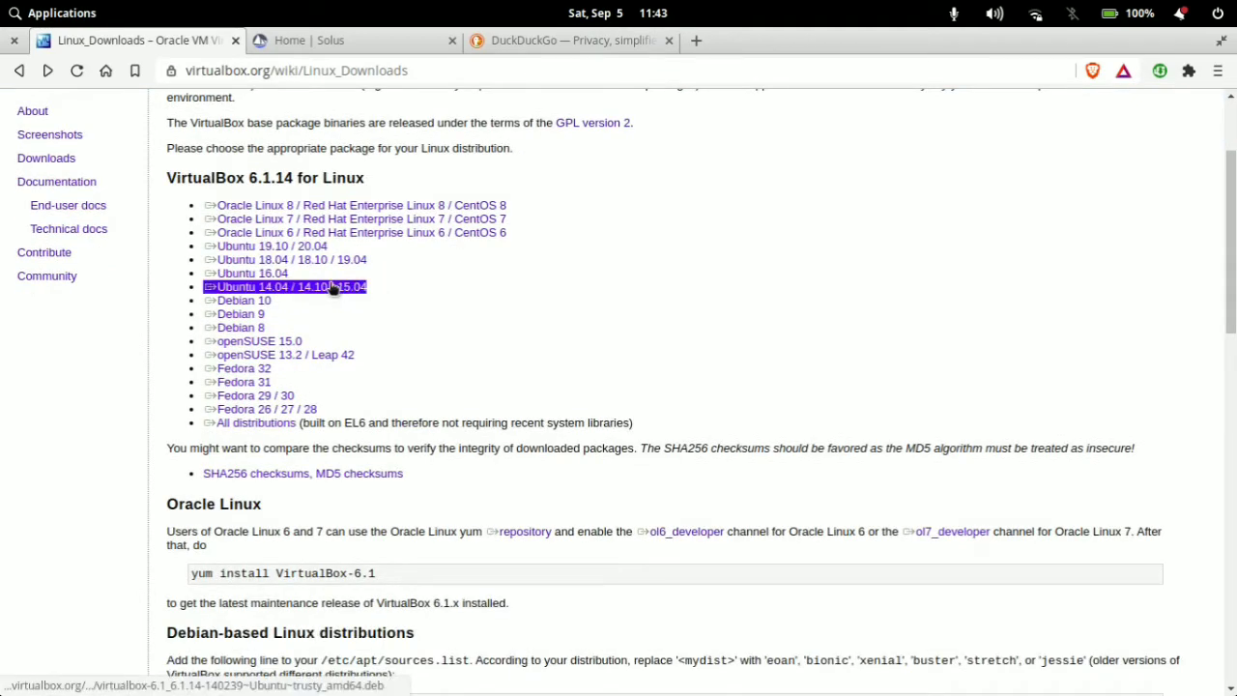
pyautogui.click(332, 280)
pyautogui.tripleClick(299, 260)
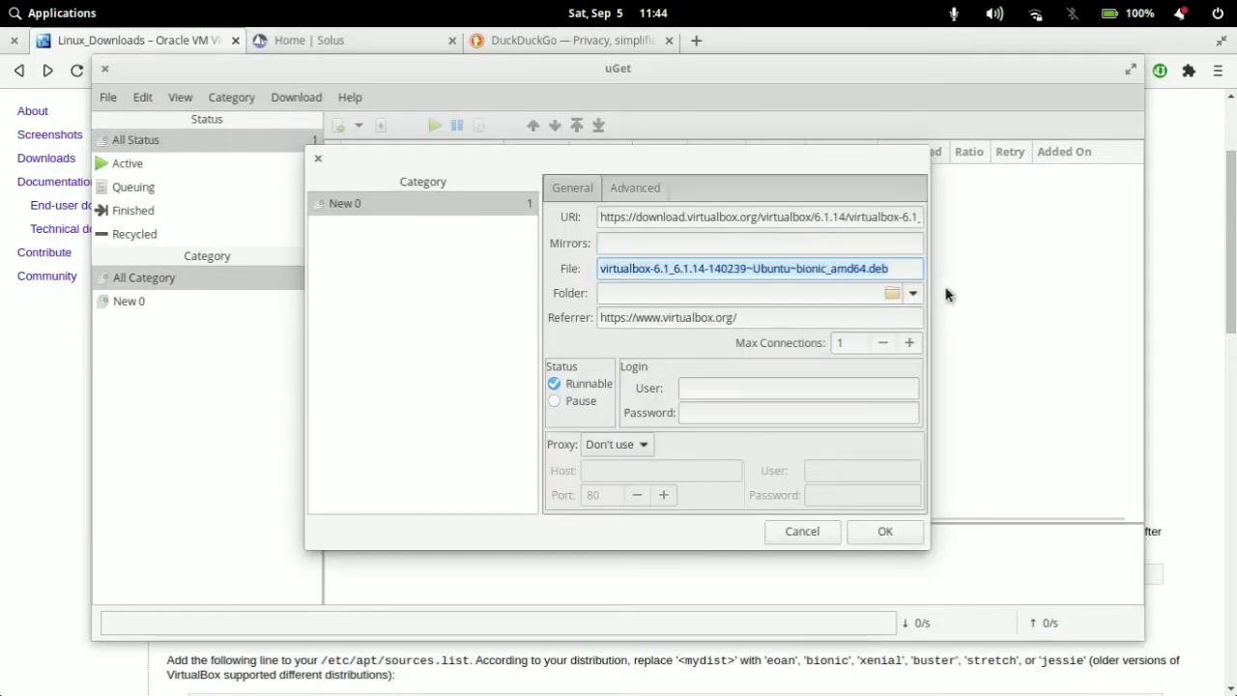
pyautogui.click(899, 271)
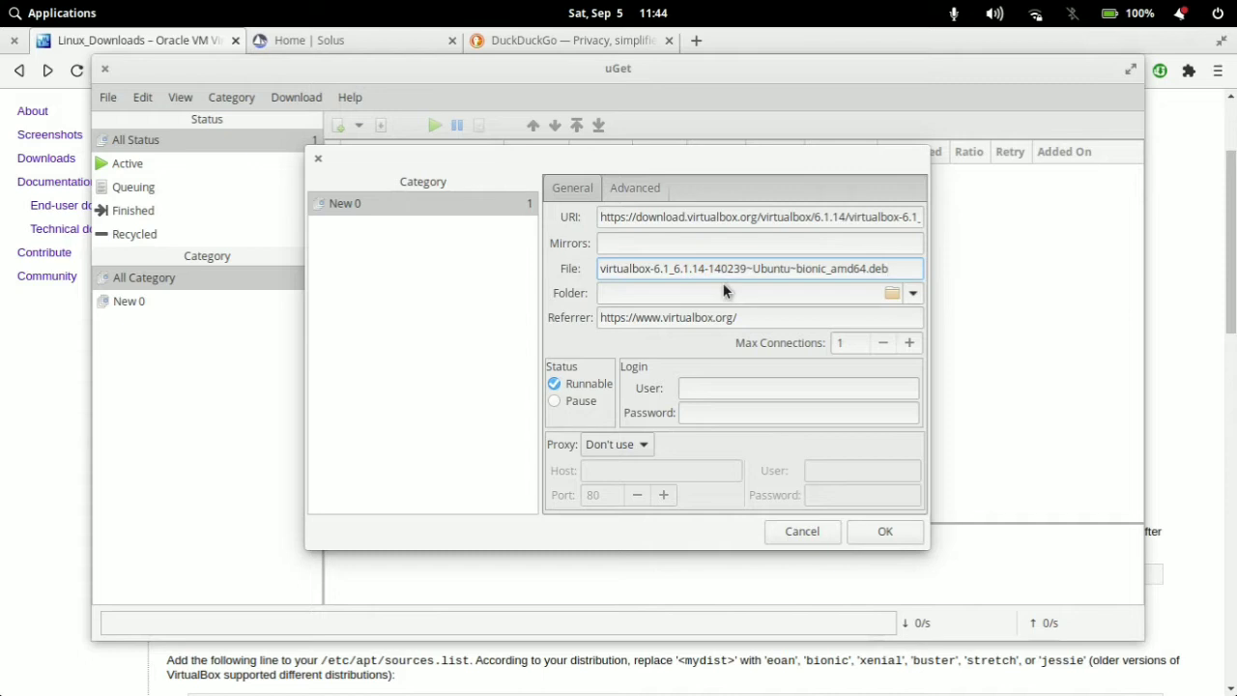
pyautogui.moveTo(891, 269); pyautogui.dragTo(603, 266)
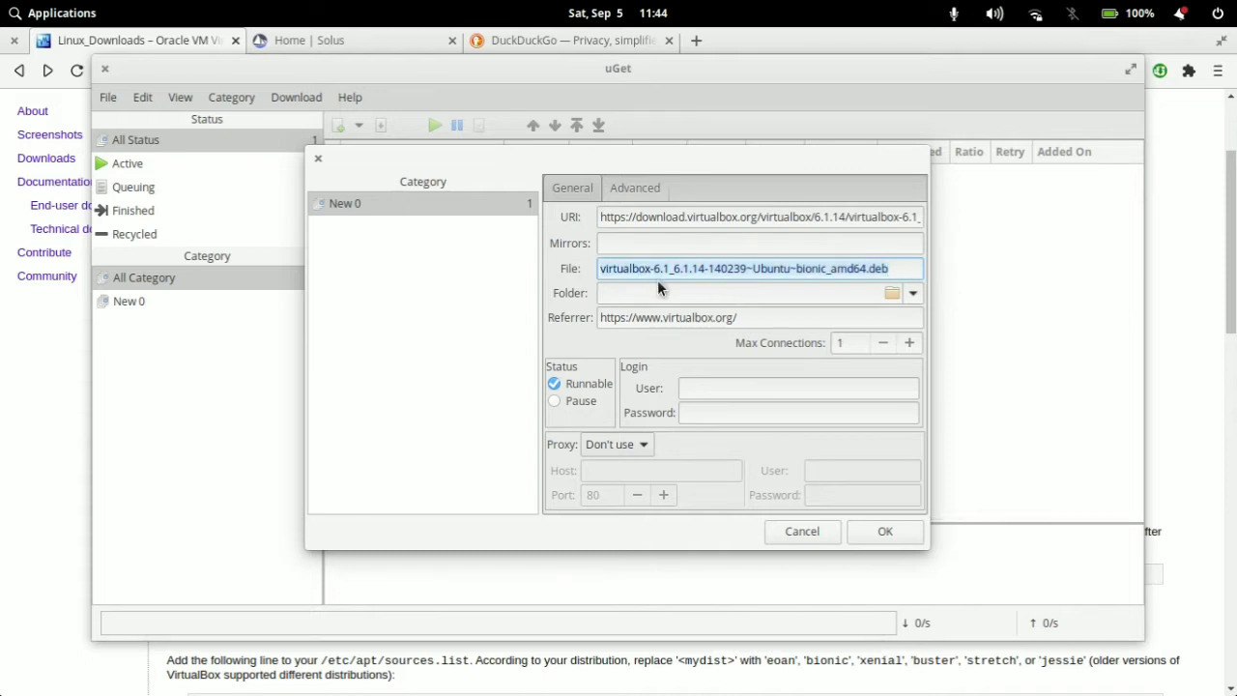
# Step: Look up the Eddy .deb installer in AppCenter, view its page, and close AppCenter
pyautogui.moveTo(732, 679)
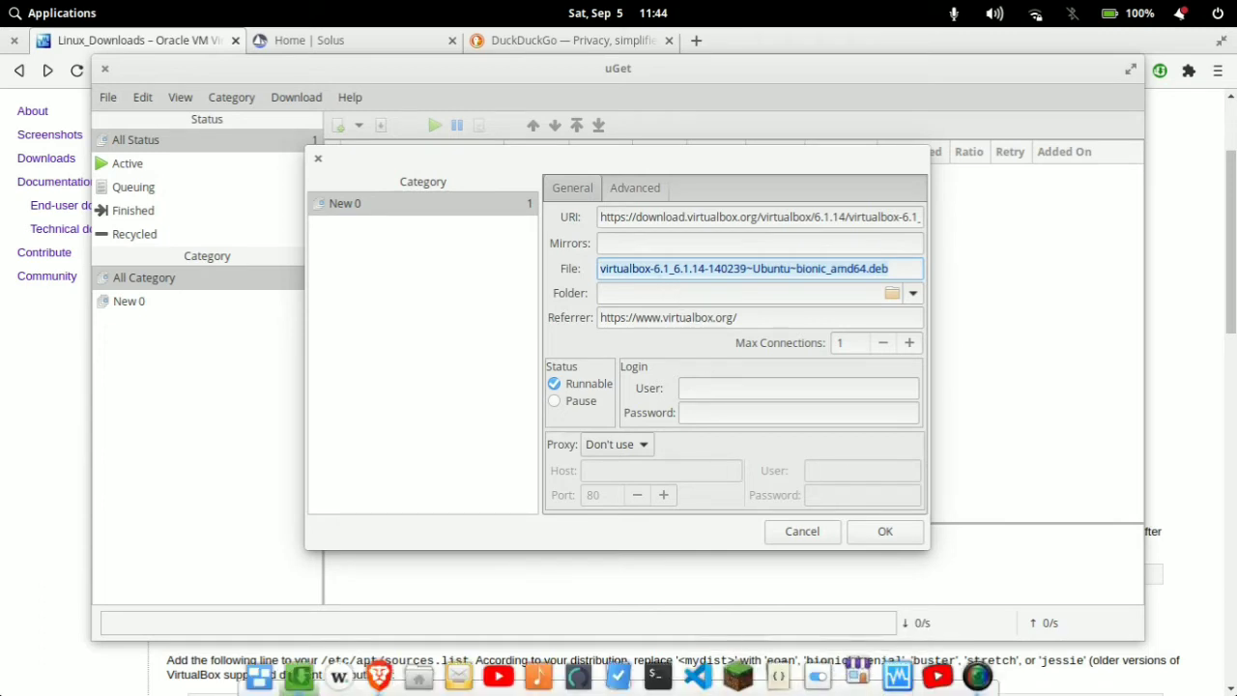
pyautogui.click(419, 677)
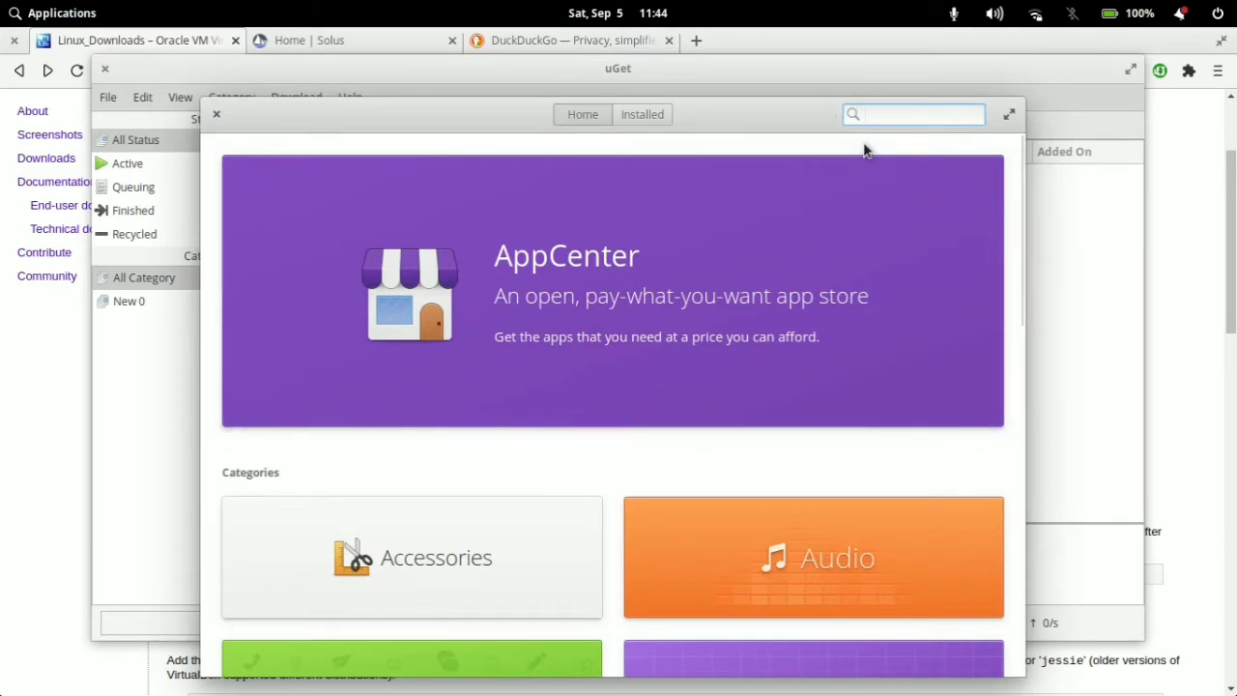
pyautogui.write('eddy')
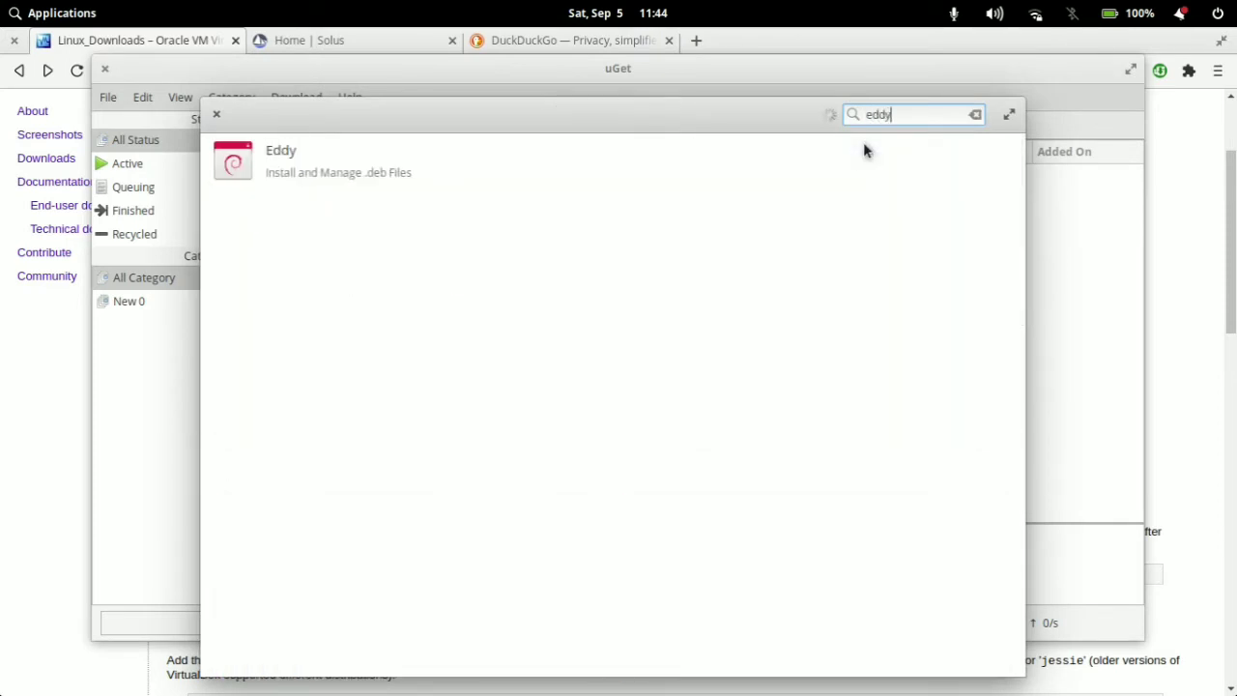
pyautogui.click(354, 166)
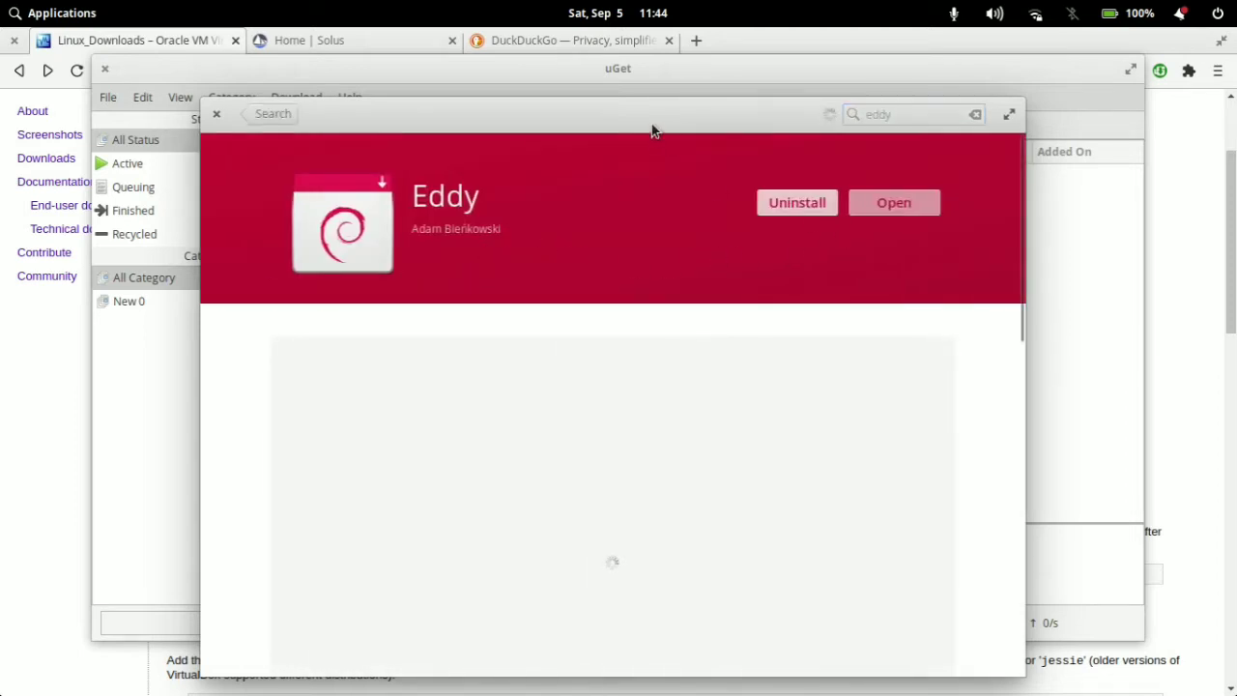
pyautogui.moveTo(653, 130); pyautogui.dragTo(638, 92)
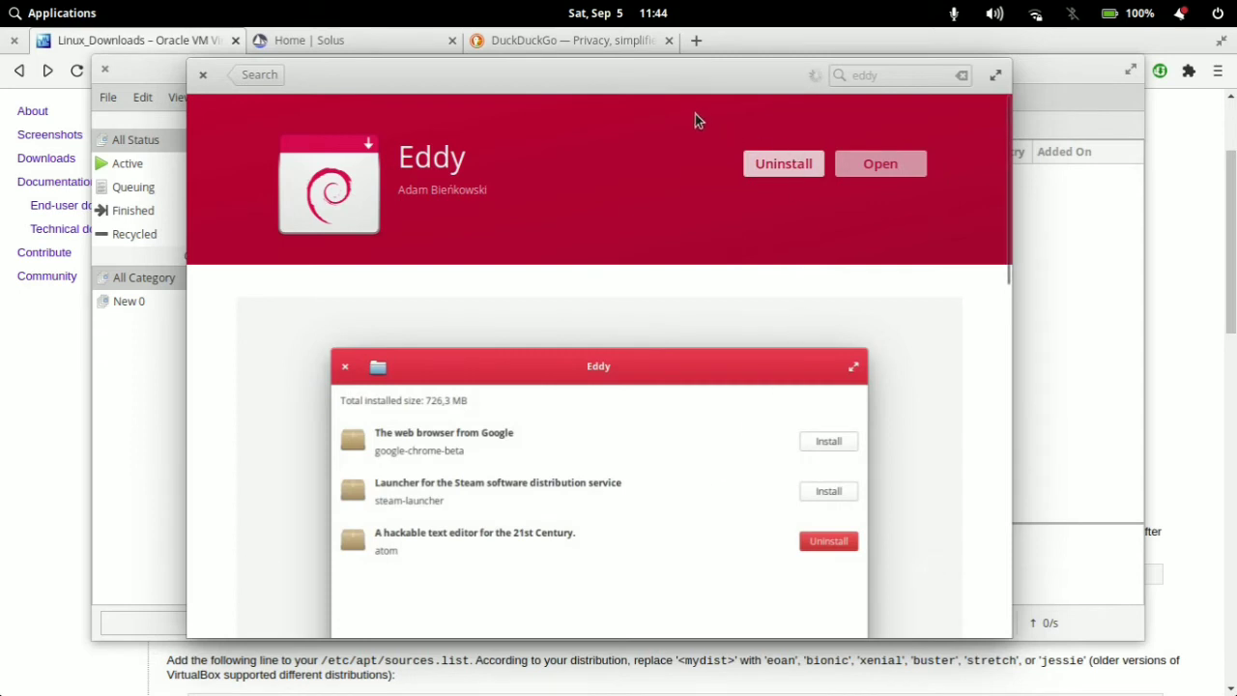
pyautogui.moveTo(680, 332)
pyautogui.click(203, 75)
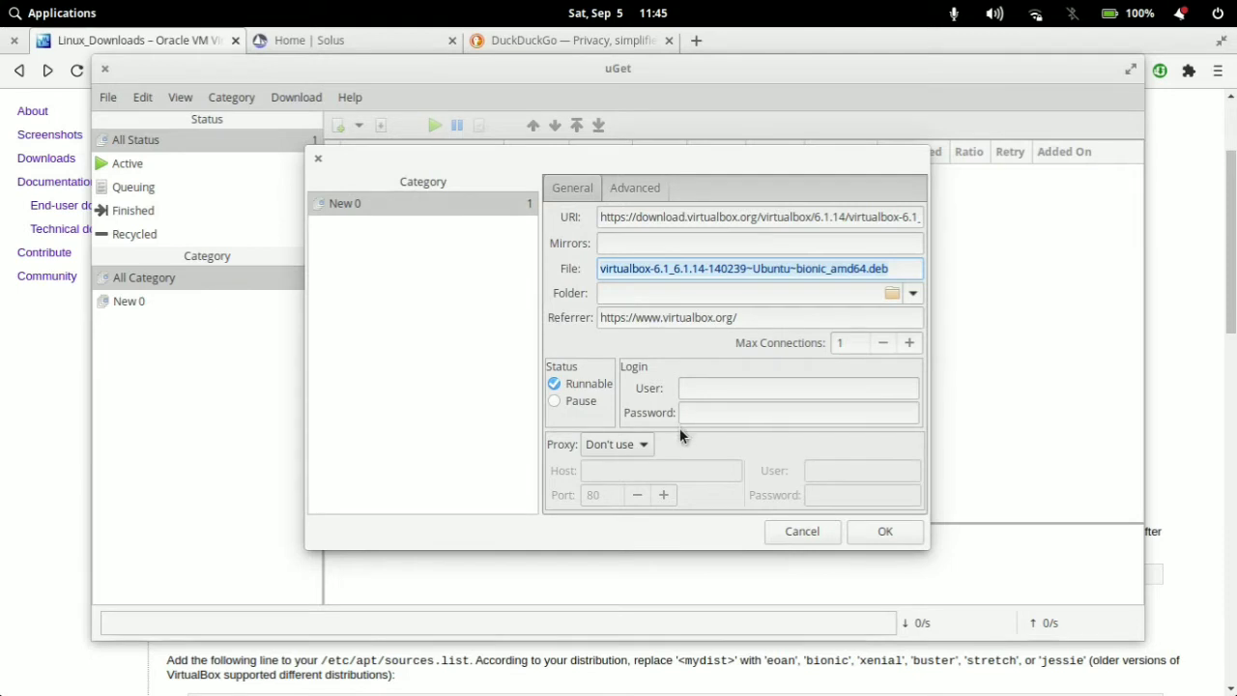
# Step: Switch to the terminal, change to the Downloads folder and list its files
pyautogui.moveTo(696, 694)
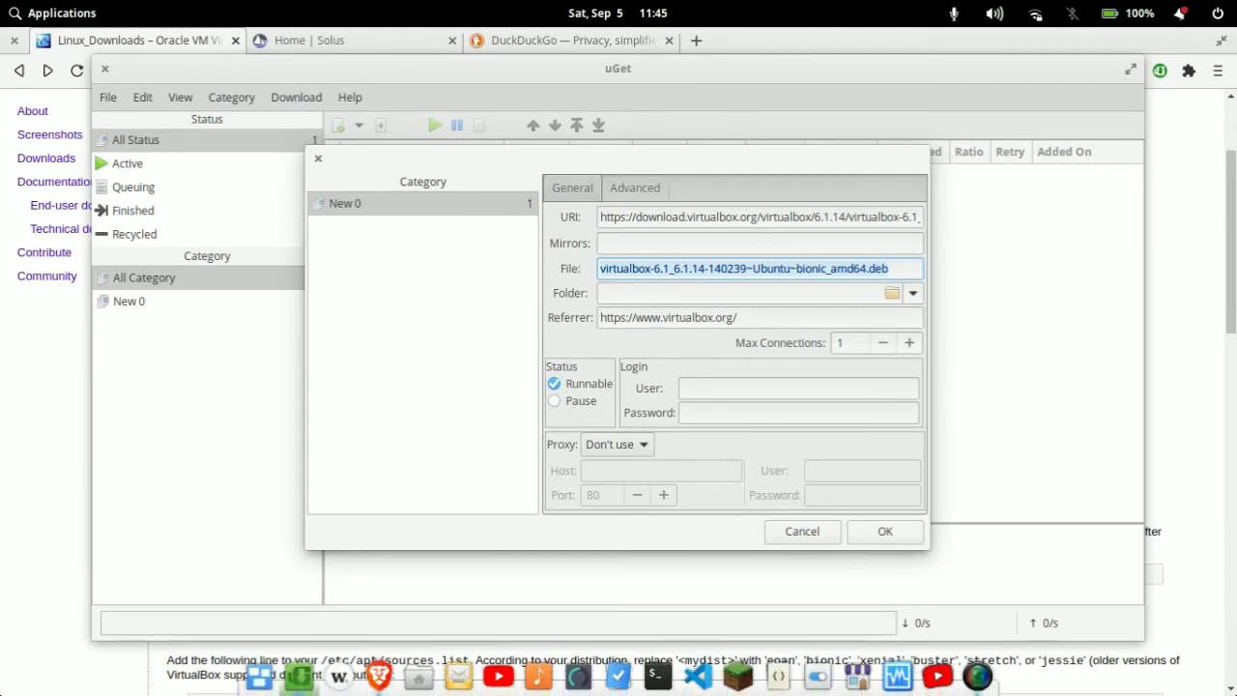
pyautogui.click(656, 675)
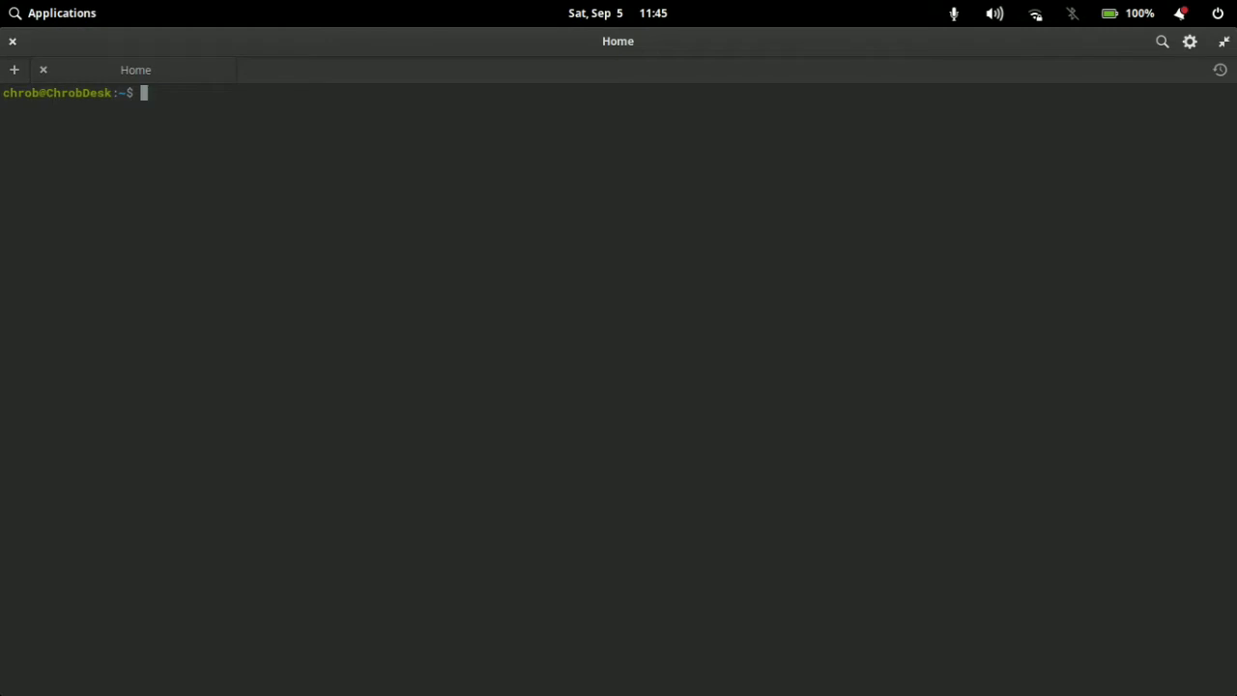
pyautogui.write('cd Downloads')
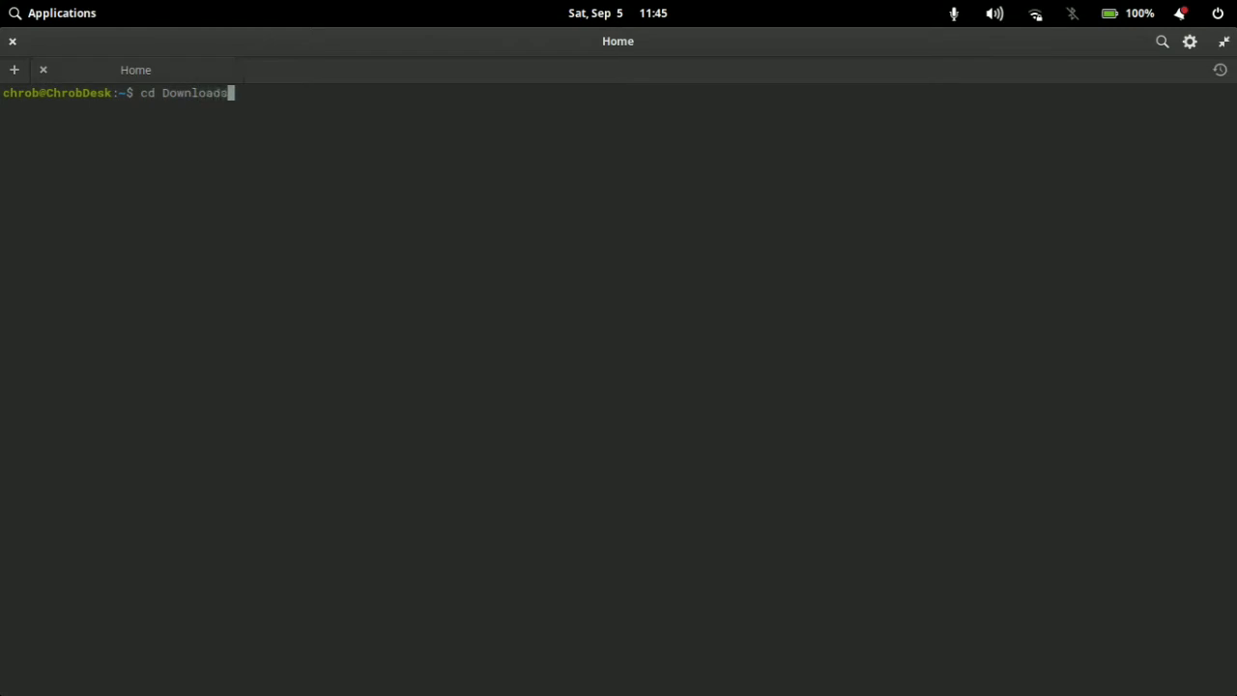
pyautogui.press('Return')
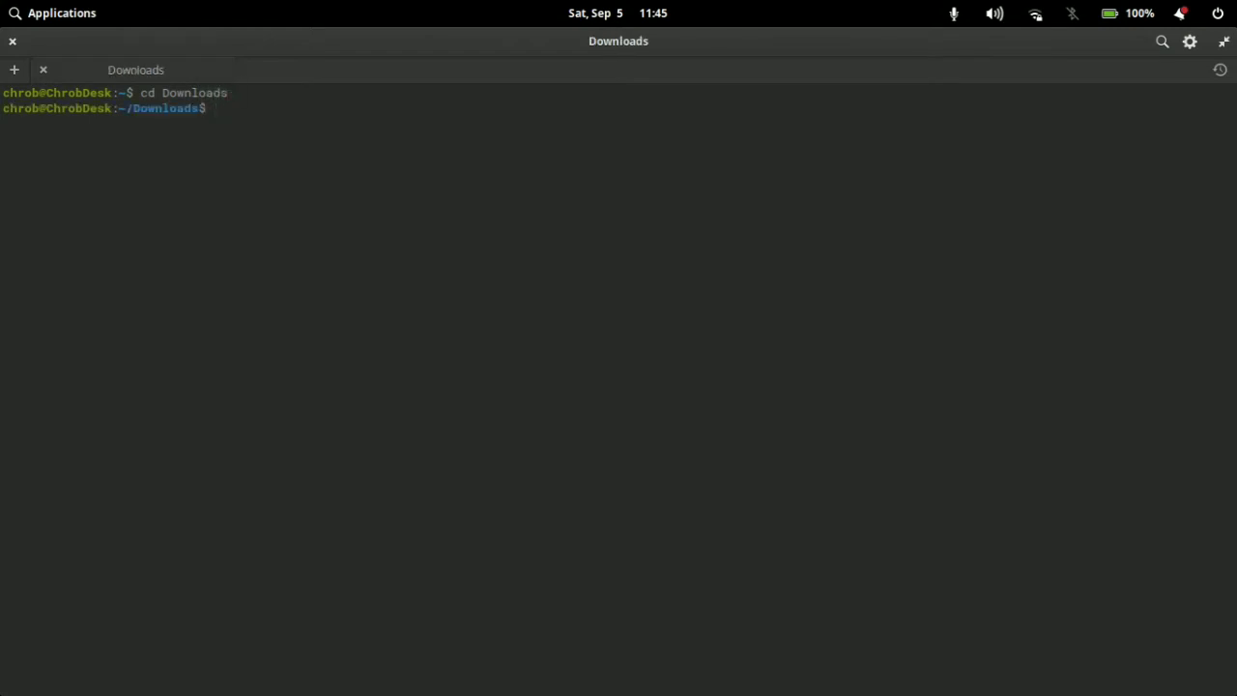
pyautogui.write('ls')
pyautogui.press('Return')
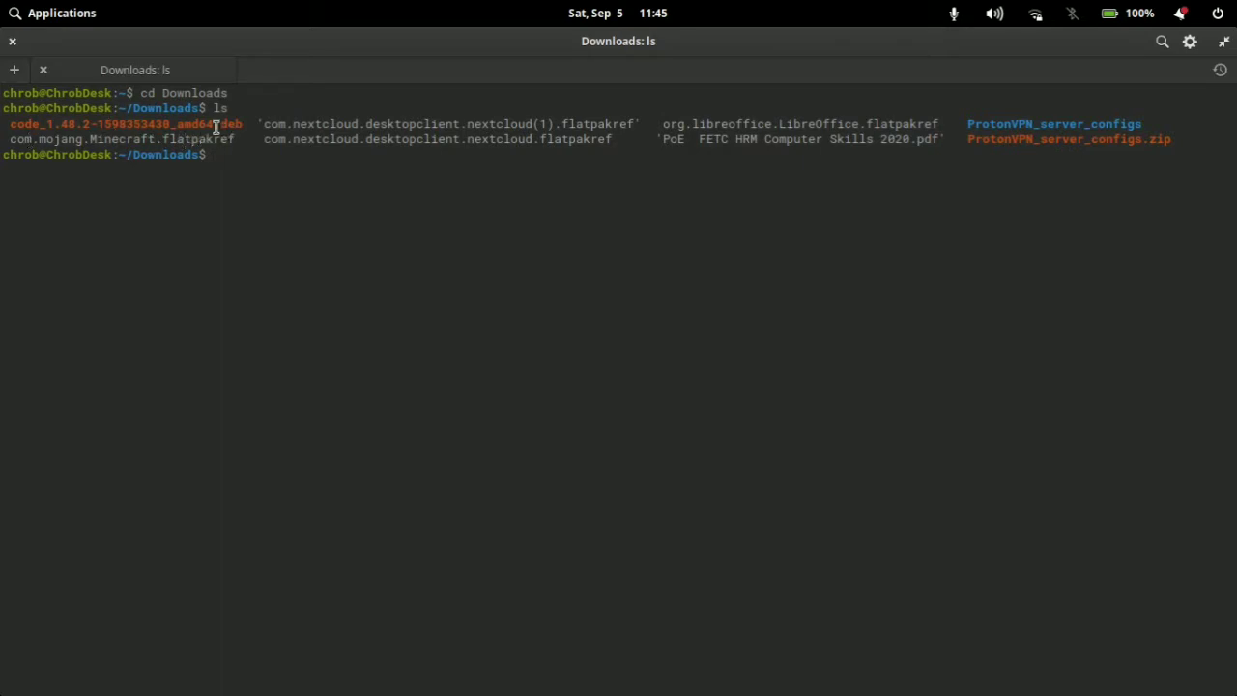
pyautogui.moveTo(215, 126); pyautogui.dragTo(242, 126)
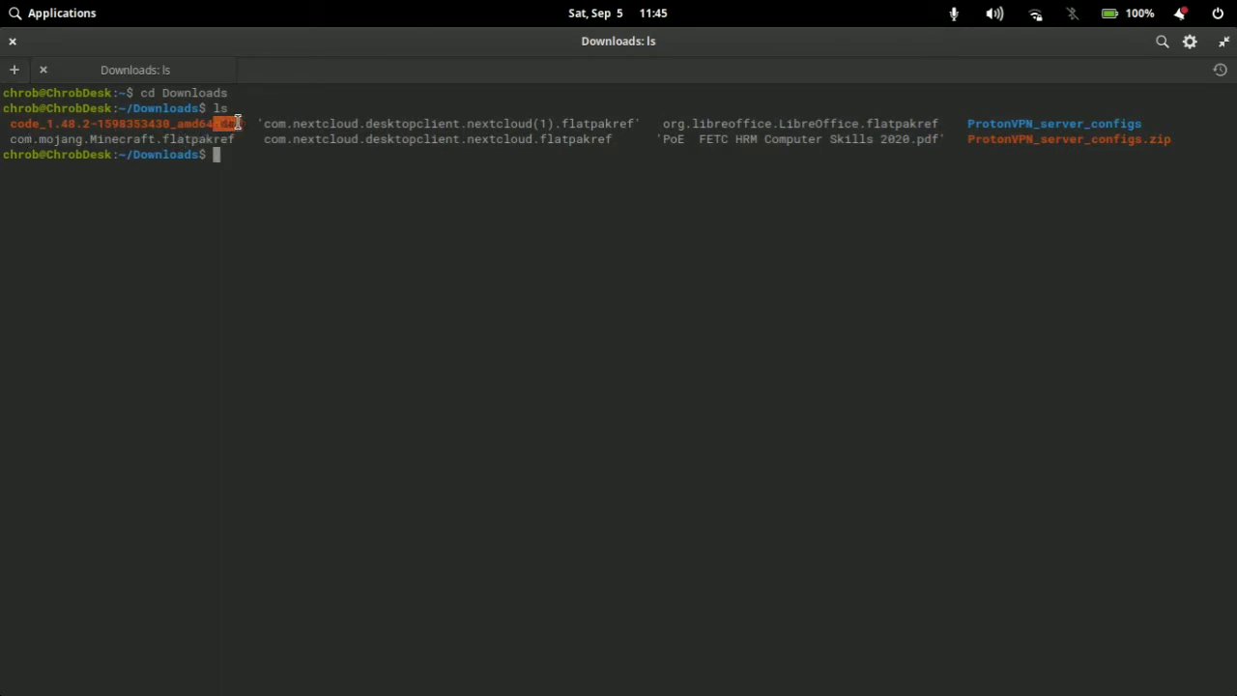
pyautogui.click(232, 176)
pyautogui.write('sudo dp')
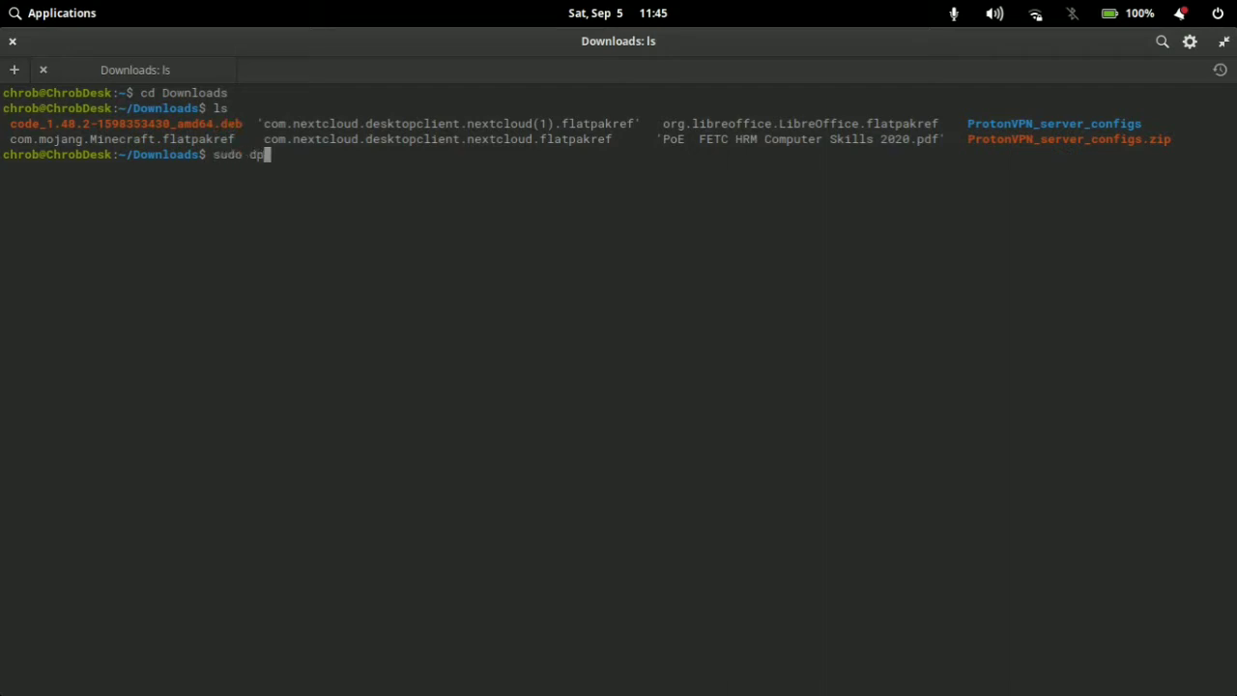
pyautogui.write('kg -i')
pyautogui.moveTo(12, 123); pyautogui.dragTo(238, 119)
pyautogui.hotkey('ctrl', 'c')
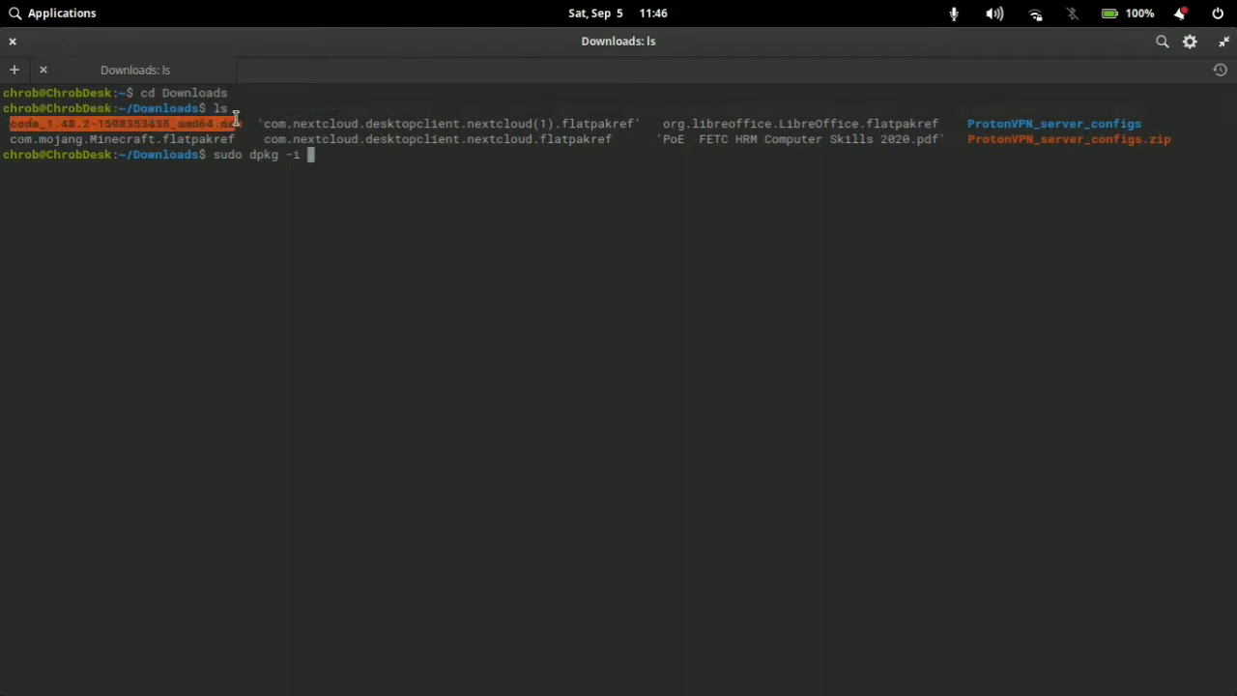
pyautogui.click(371, 235)
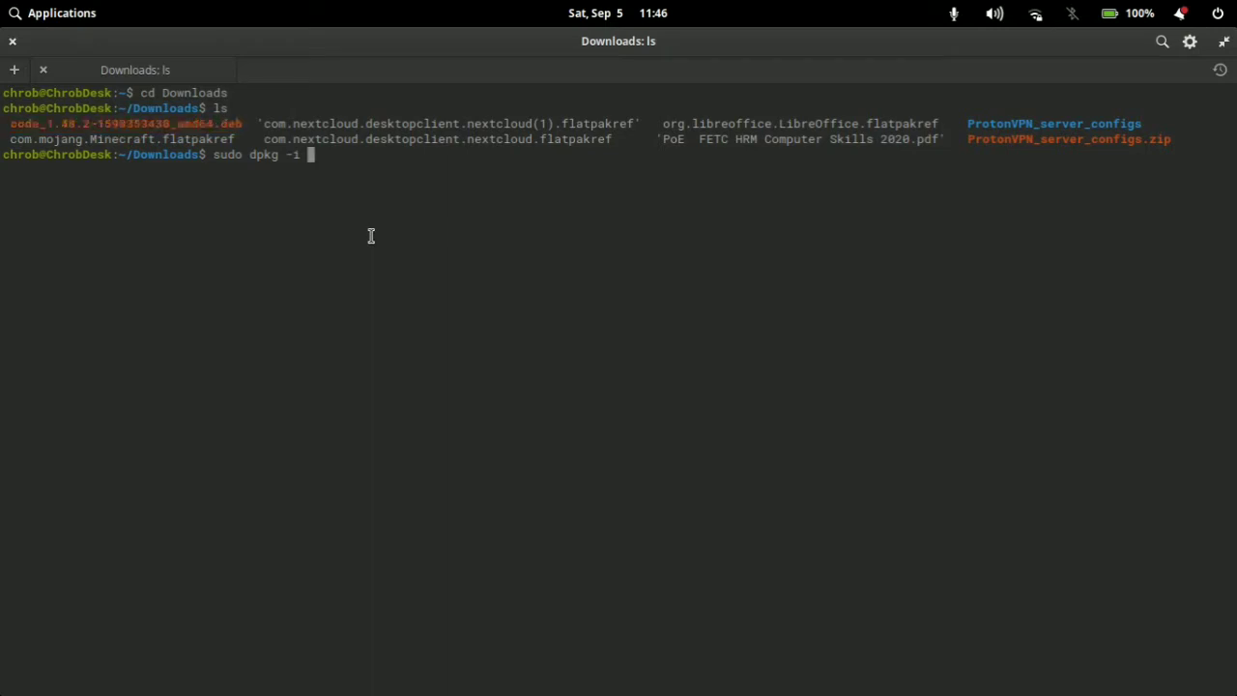
pyautogui.middleClick(371, 236)
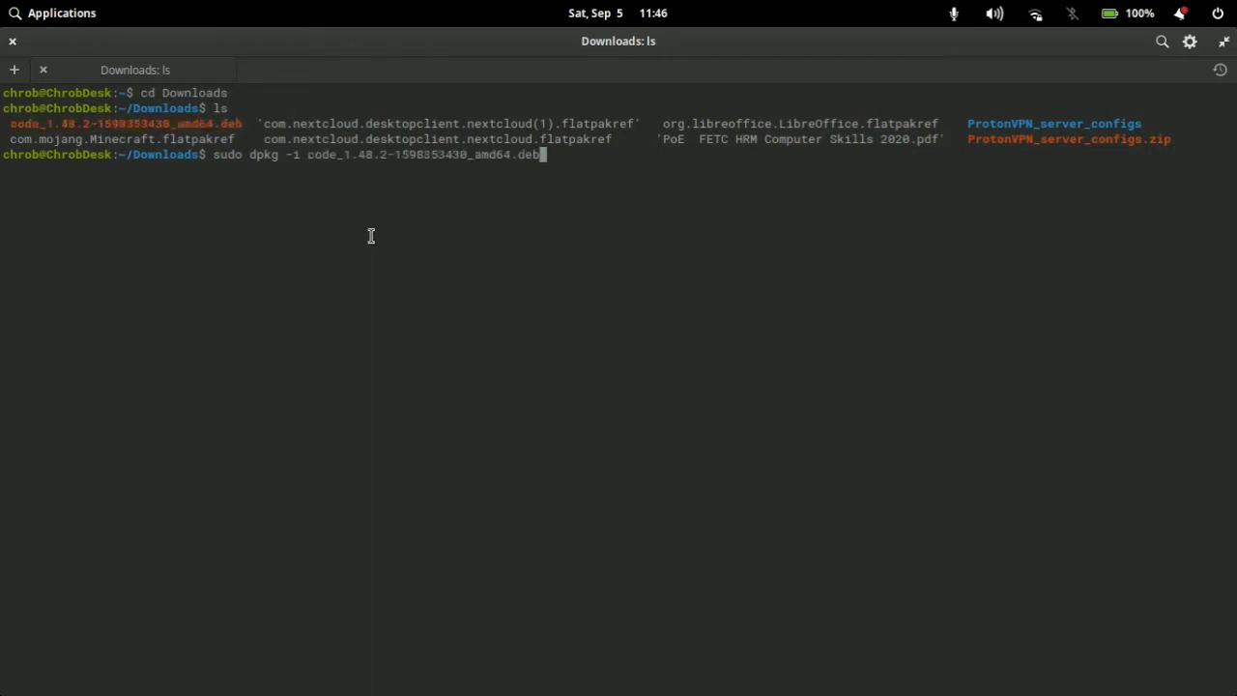
# Step: Highlight the dpkg install command for review and append the -y option to it
pyautogui.moveTo(547, 156); pyautogui.dragTo(222, 155)
pyautogui.click(591, 155)
pyautogui.write('-y')
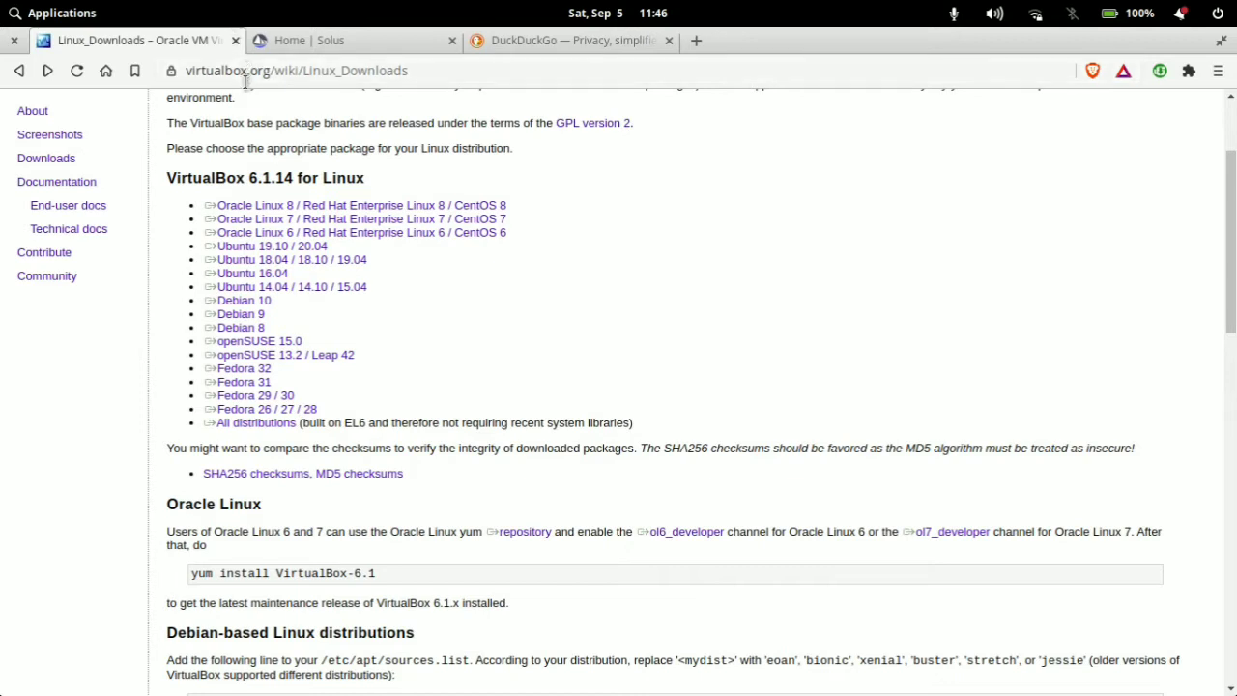
# Step: Close the VirtualBox downloads page in the browser and look over the Solus home page and its web address
pyautogui.click(235, 40)
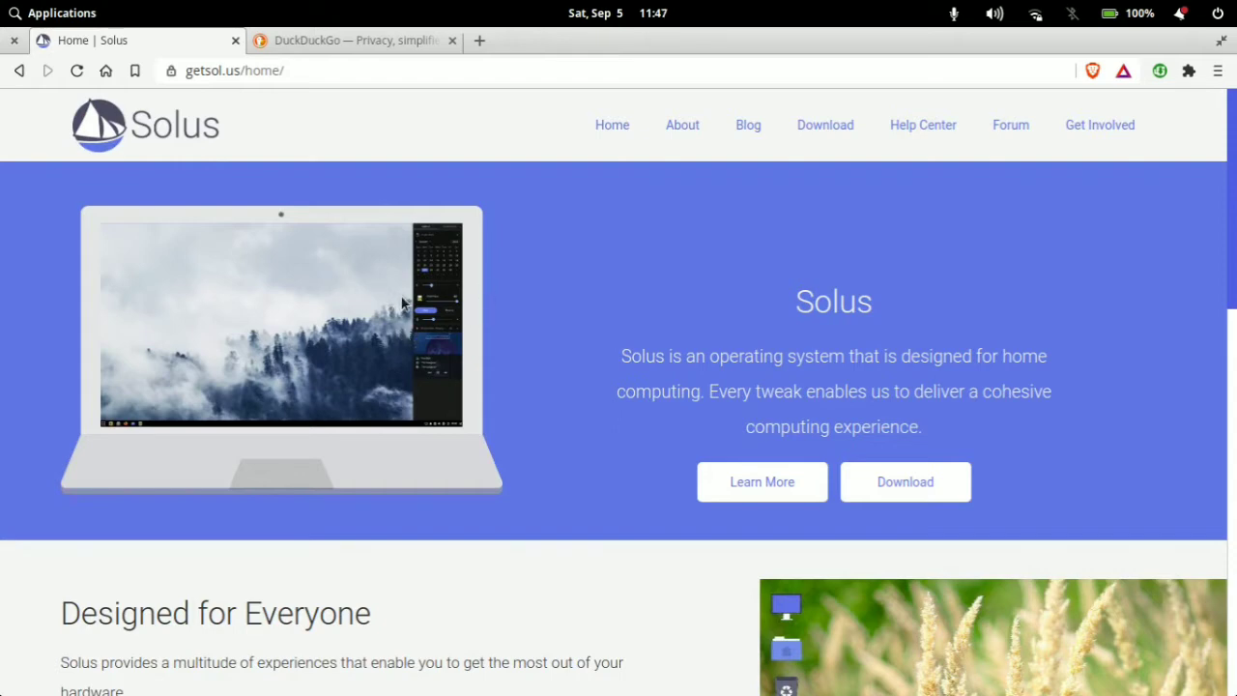
pyautogui.click(229, 72)
pyautogui.click(392, 107)
pyautogui.click(201, 73)
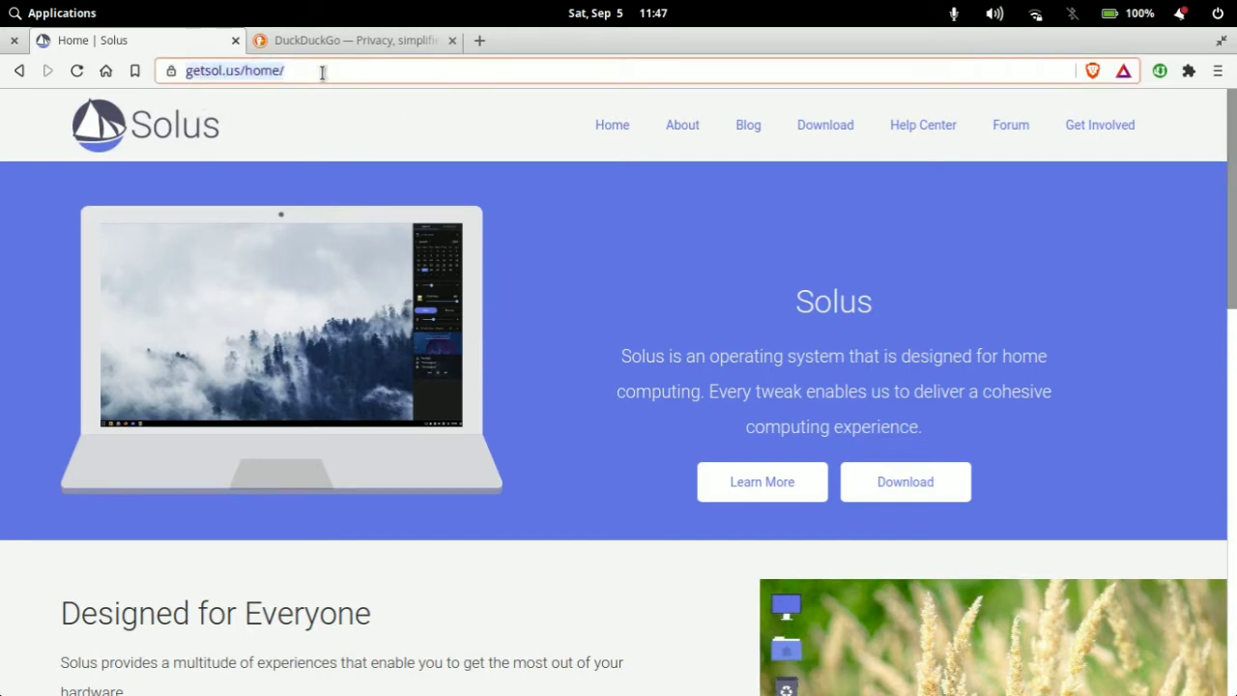
pyautogui.click(322, 73)
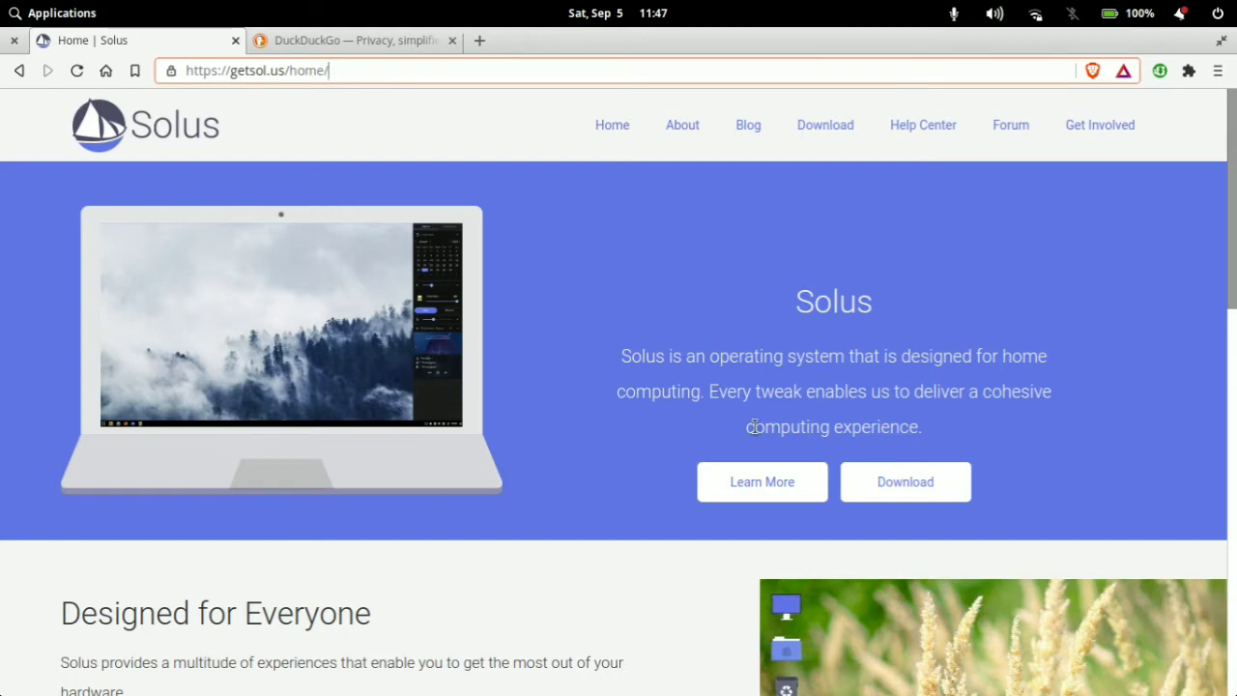
pyautogui.scroll(-2, 576, 414)
pyautogui.scroll(-5, 574, 414)
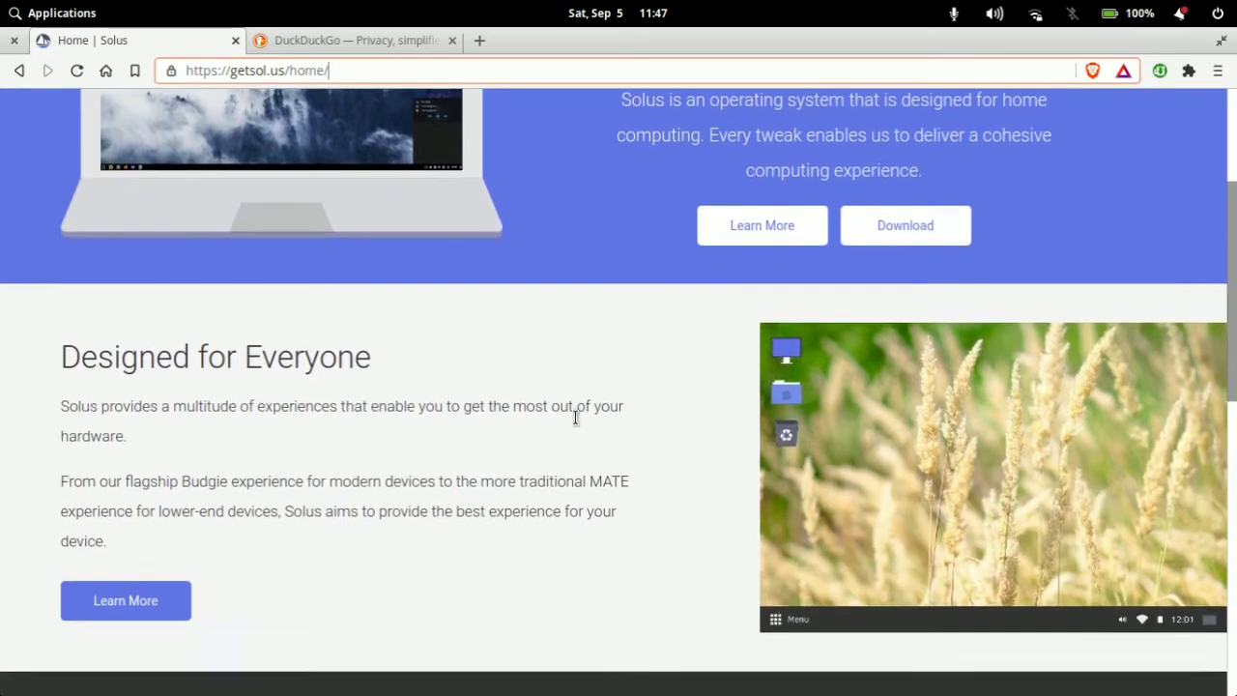
pyautogui.scroll(-5, 571, 420)
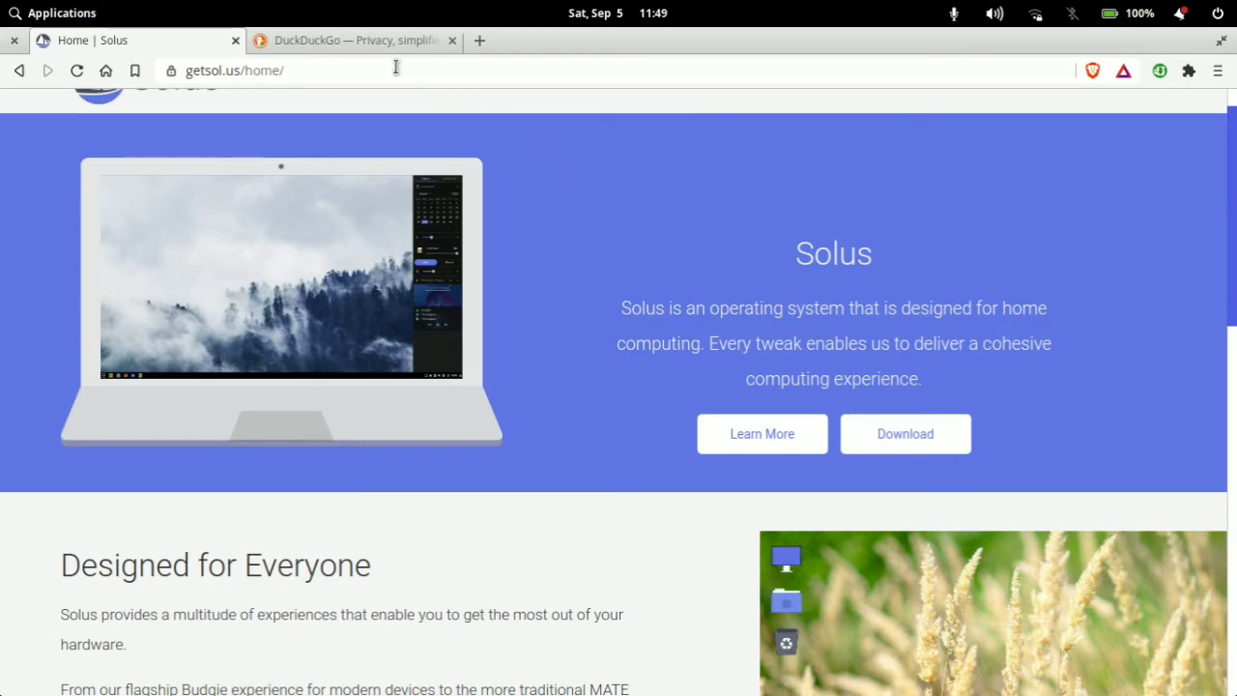
# Step: Go to the osboxes.org website and open its VirtualBox images page
pyautogui.click(321, 67)
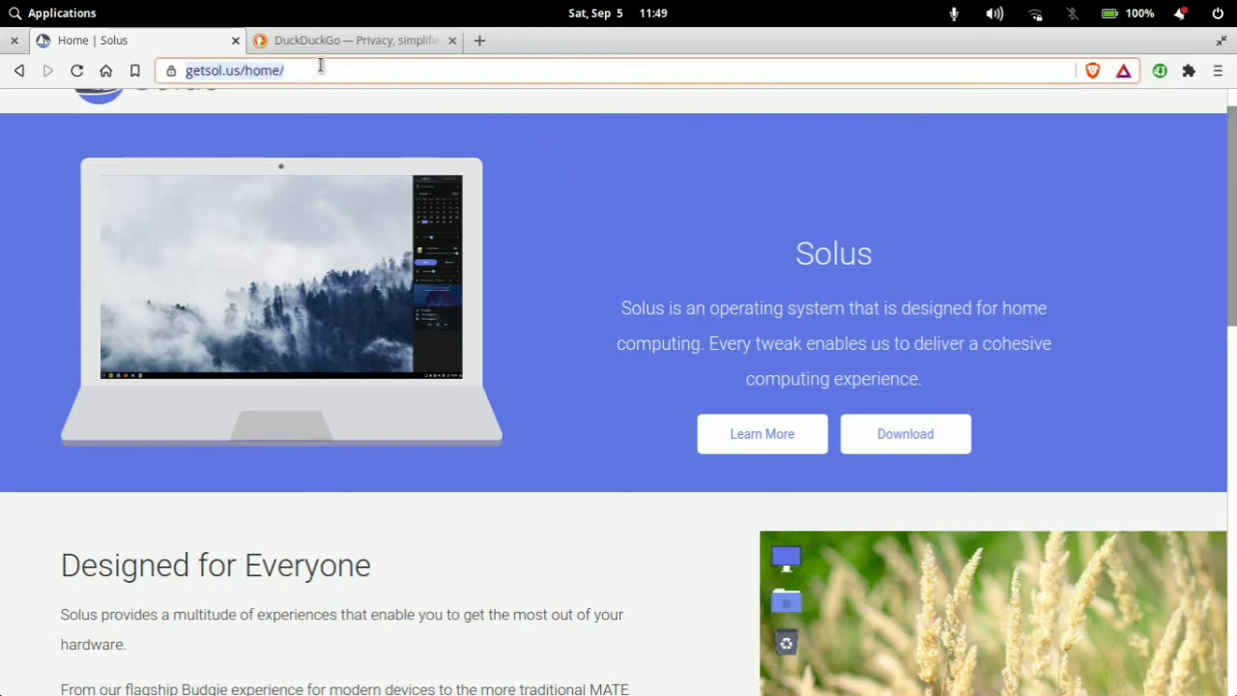
pyautogui.write('osb')
pyautogui.press('Return')
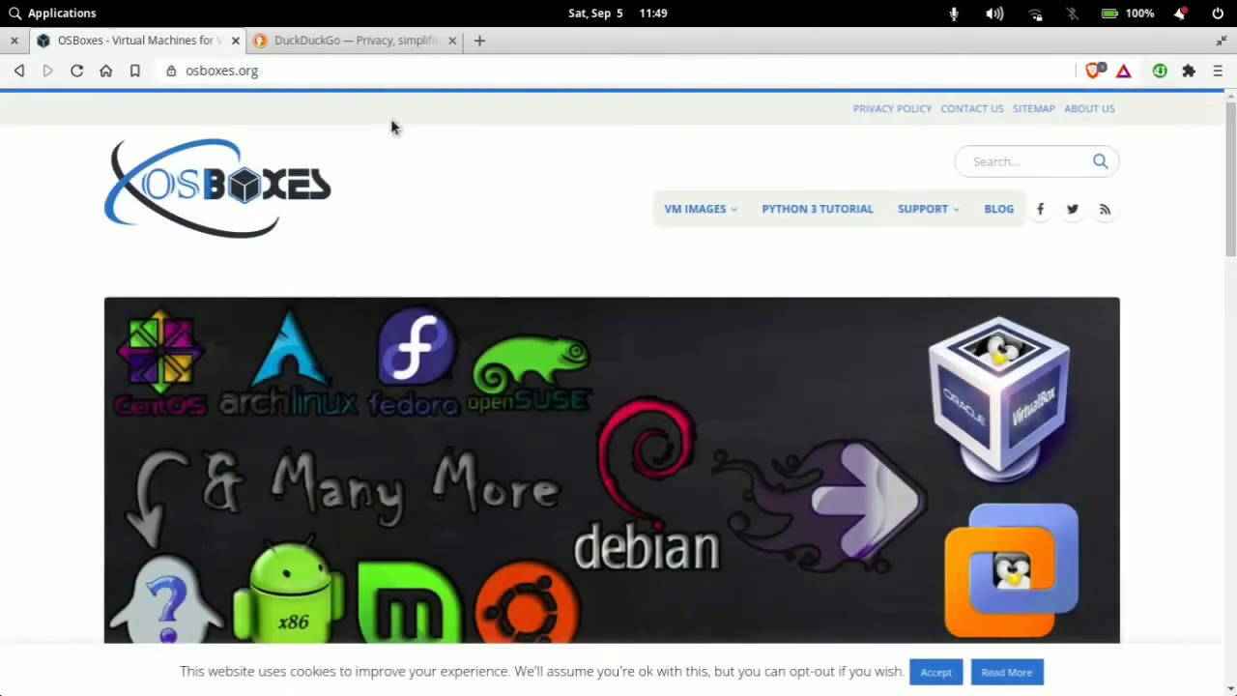
pyautogui.moveTo(724, 213)
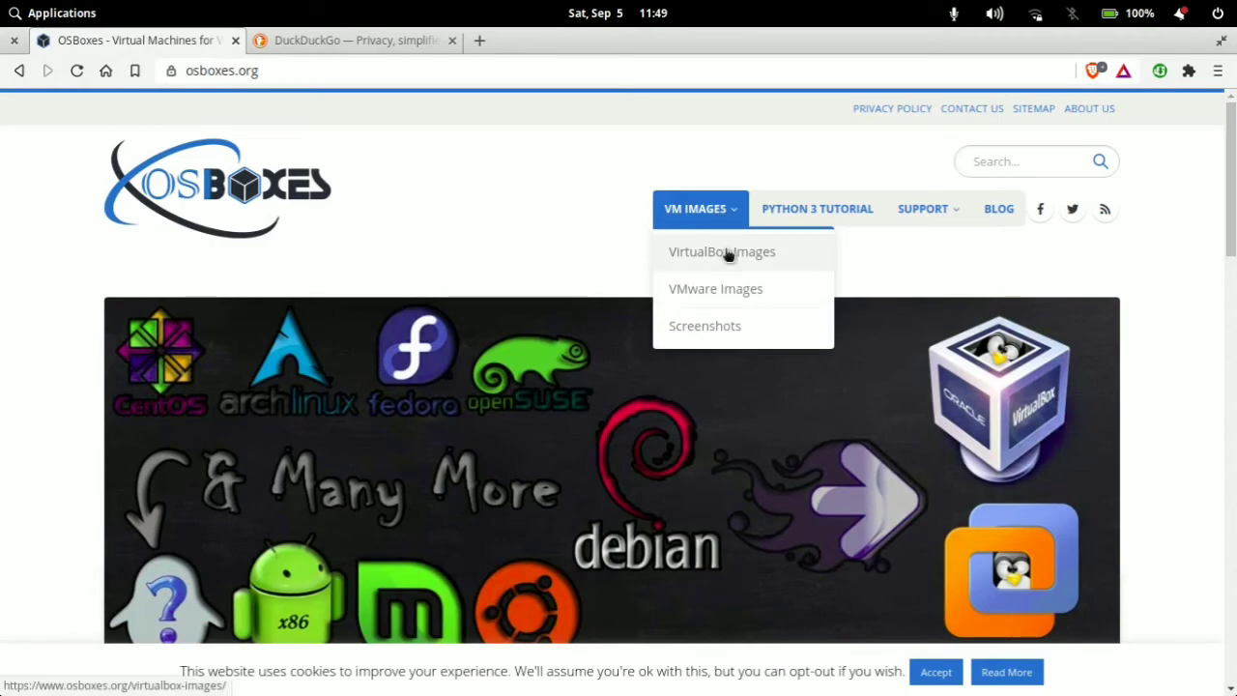
pyautogui.click(728, 253)
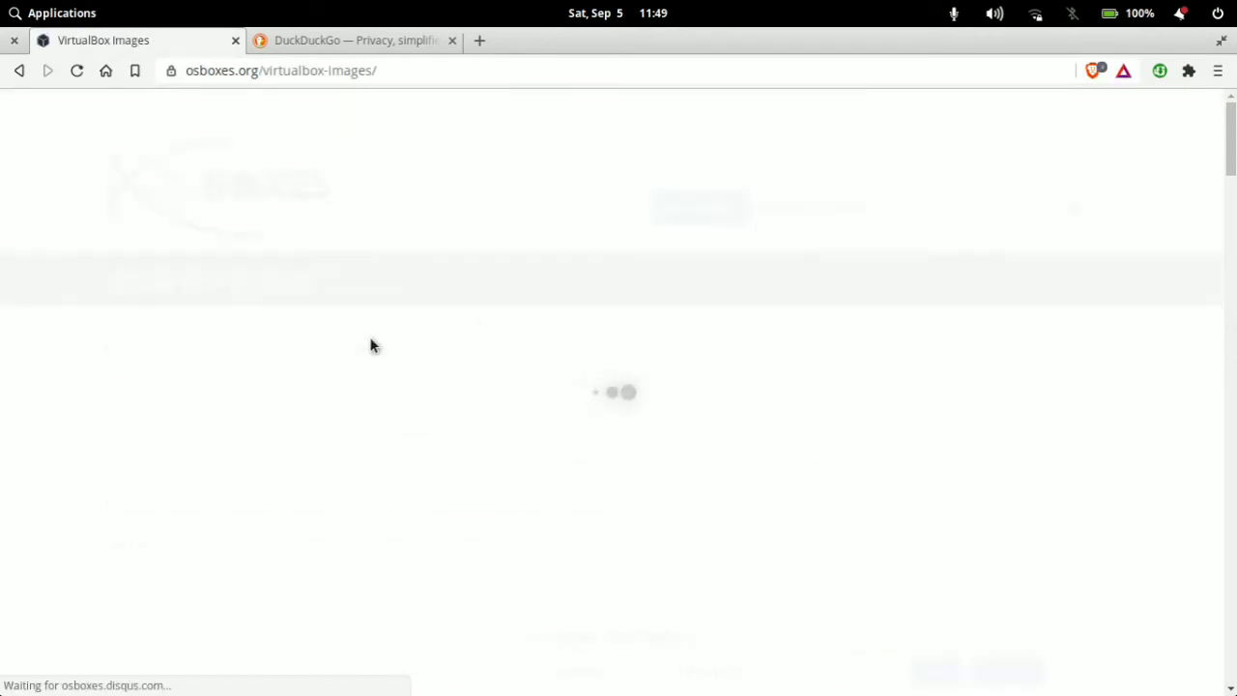
# Step: Find Solus in the list of operating systems and open its VirtualBox (VDI) image page
pyautogui.scroll(-10, 398, 354)
pyautogui.scroll(-20, 404, 326)
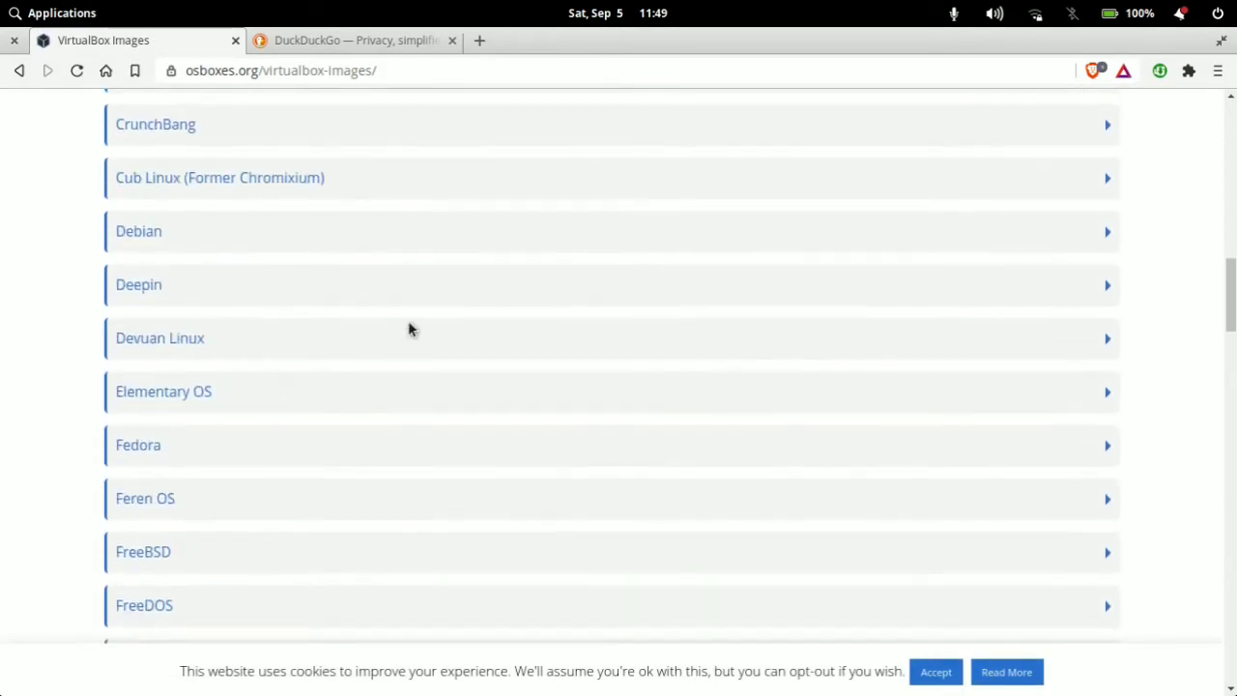
pyautogui.scroll(-10, 280, 326)
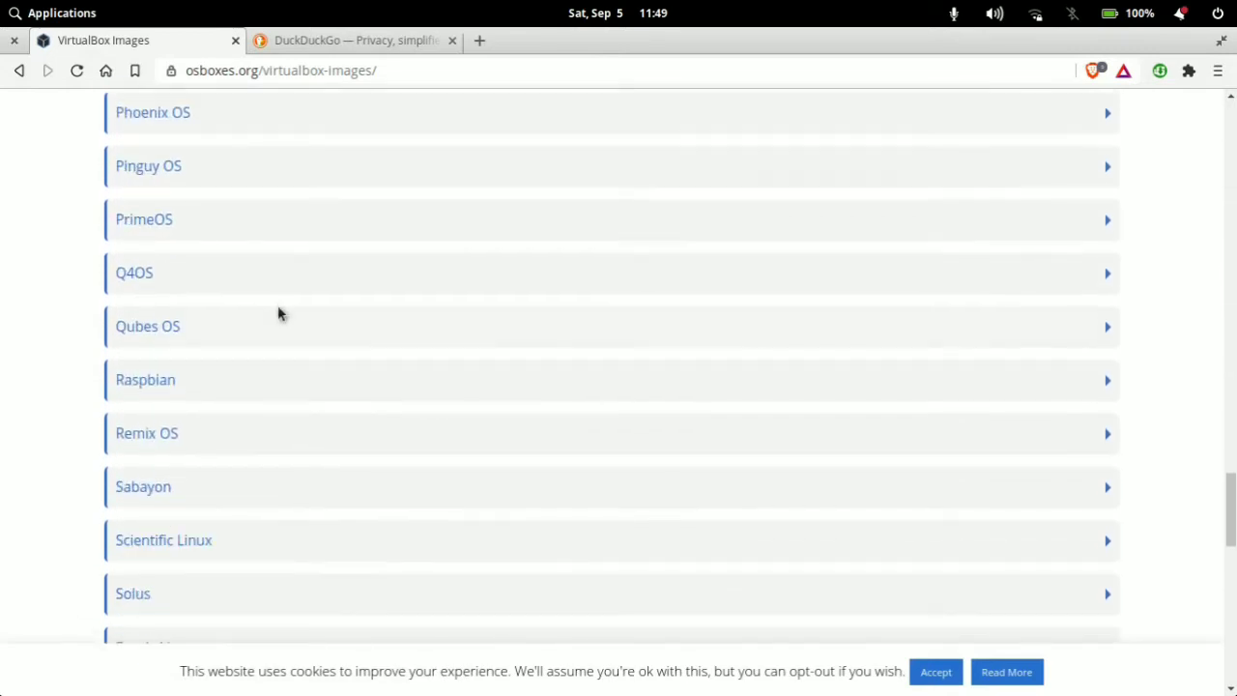
pyautogui.click(153, 308)
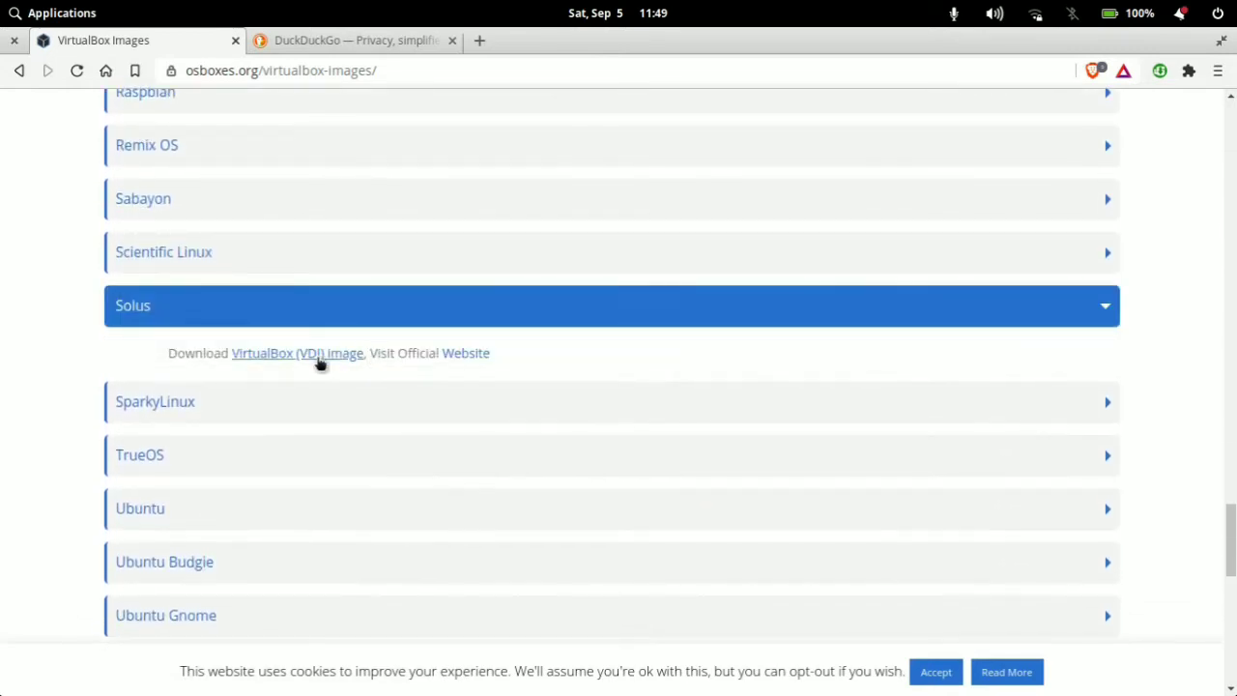
pyautogui.click(323, 355)
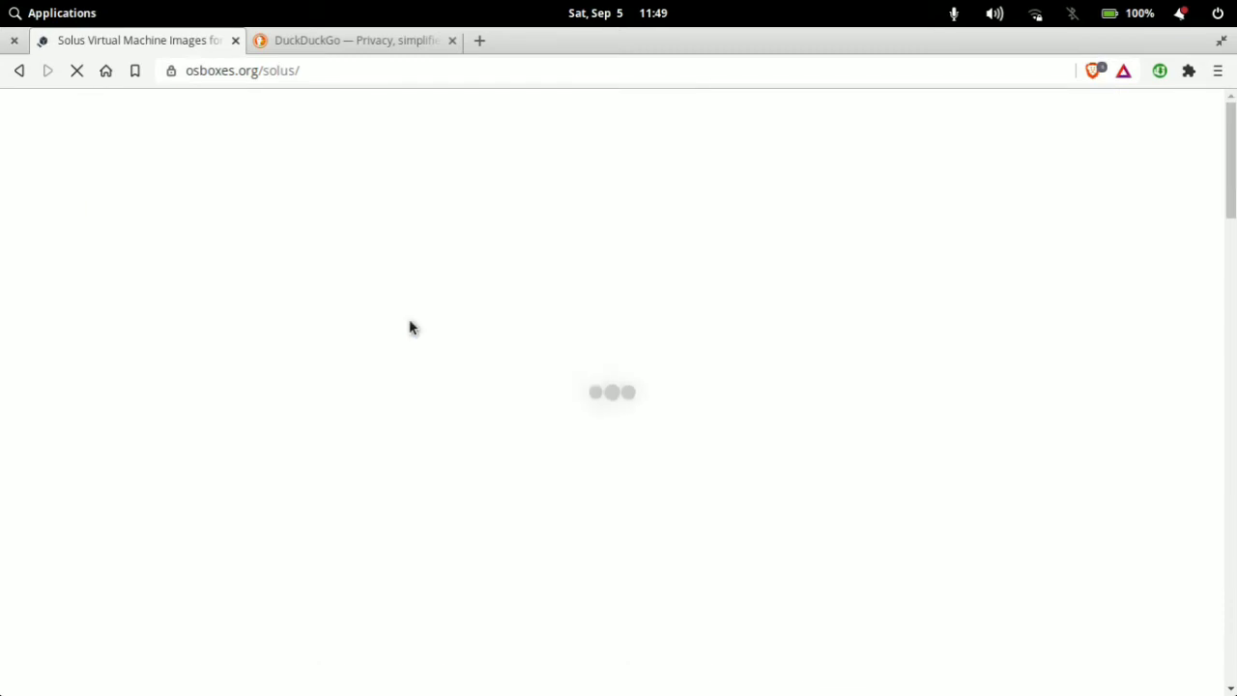
# Step: Look over the Solus 4 VirtualBox download and highlight the login credentials in its image information
pyautogui.scroll(-3, 455, 326)
pyautogui.scroll(-3, 441, 331)
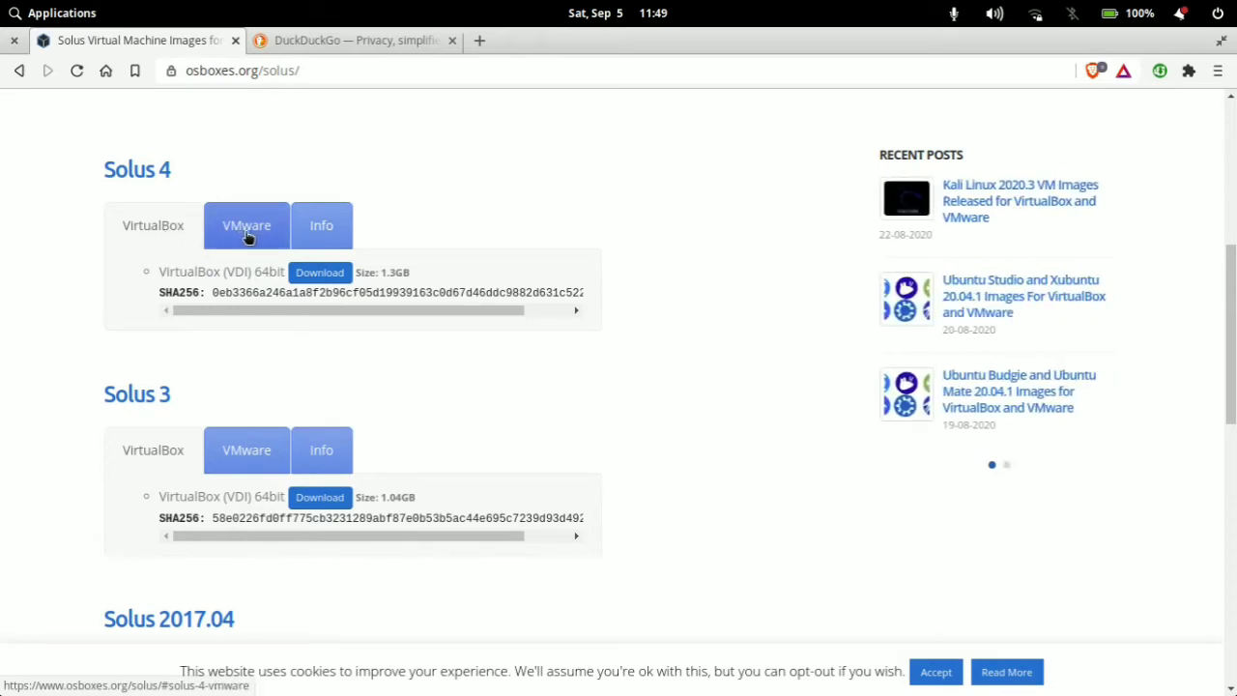
pyautogui.click(319, 226)
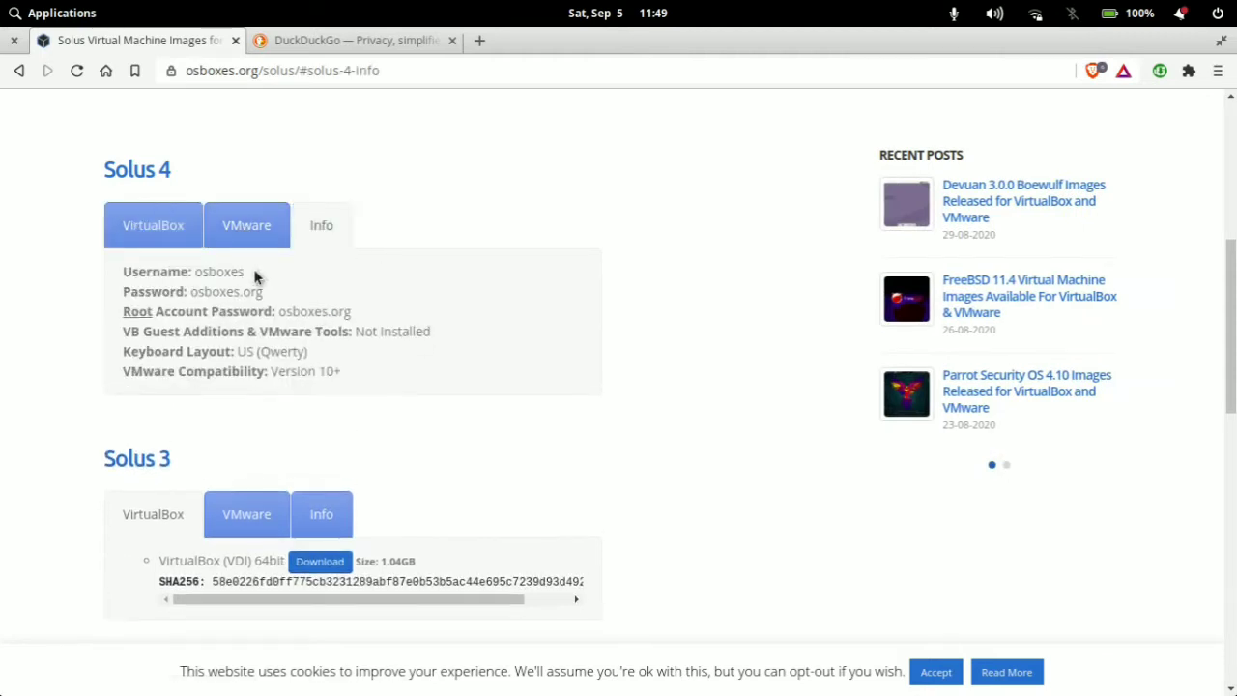
pyautogui.moveTo(243, 272); pyautogui.dragTo(263, 291)
pyautogui.scroll(4, 350, 367)
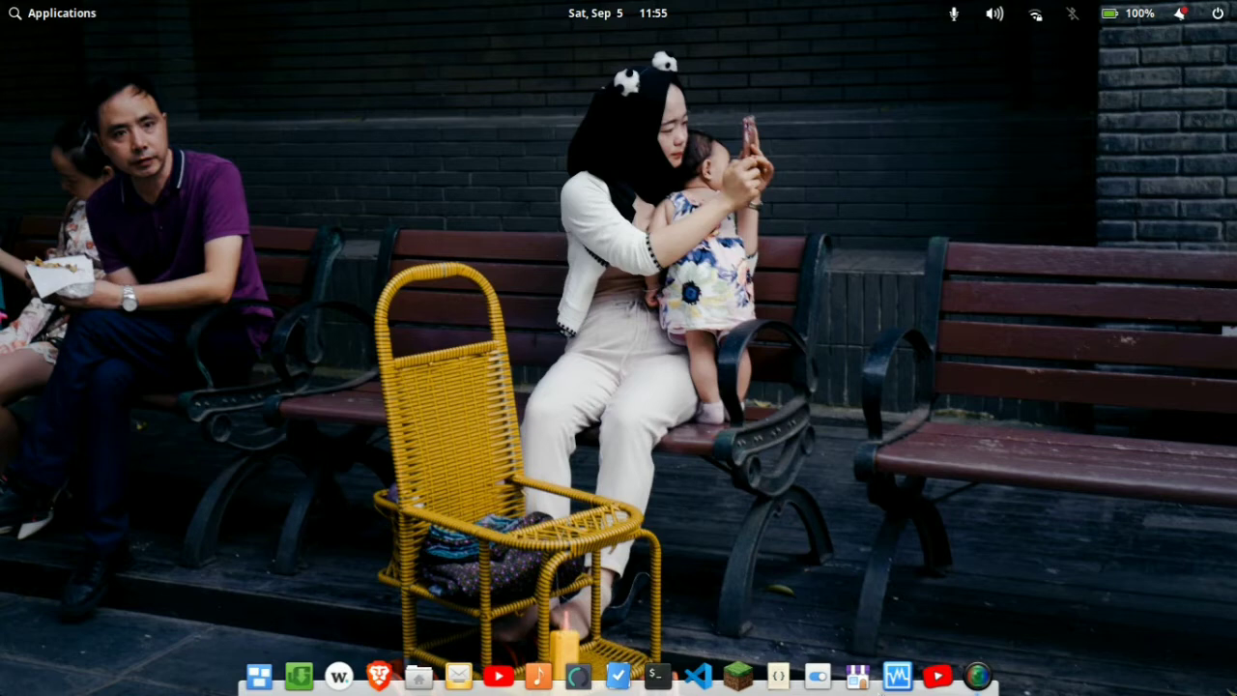
# Step: Open VirtualBox Manager from the desktop and begin creating a new virtual machine named Solus
pyautogui.click(898, 674)
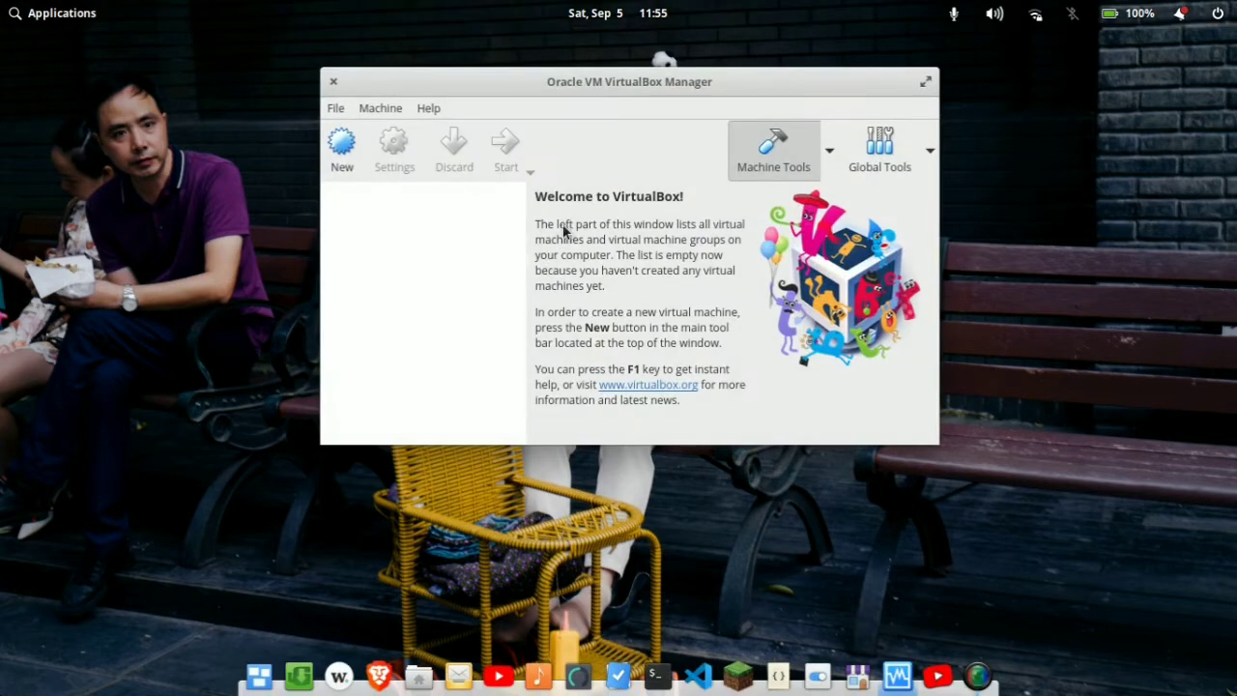
pyautogui.moveTo(668, 83); pyautogui.dragTo(689, 109)
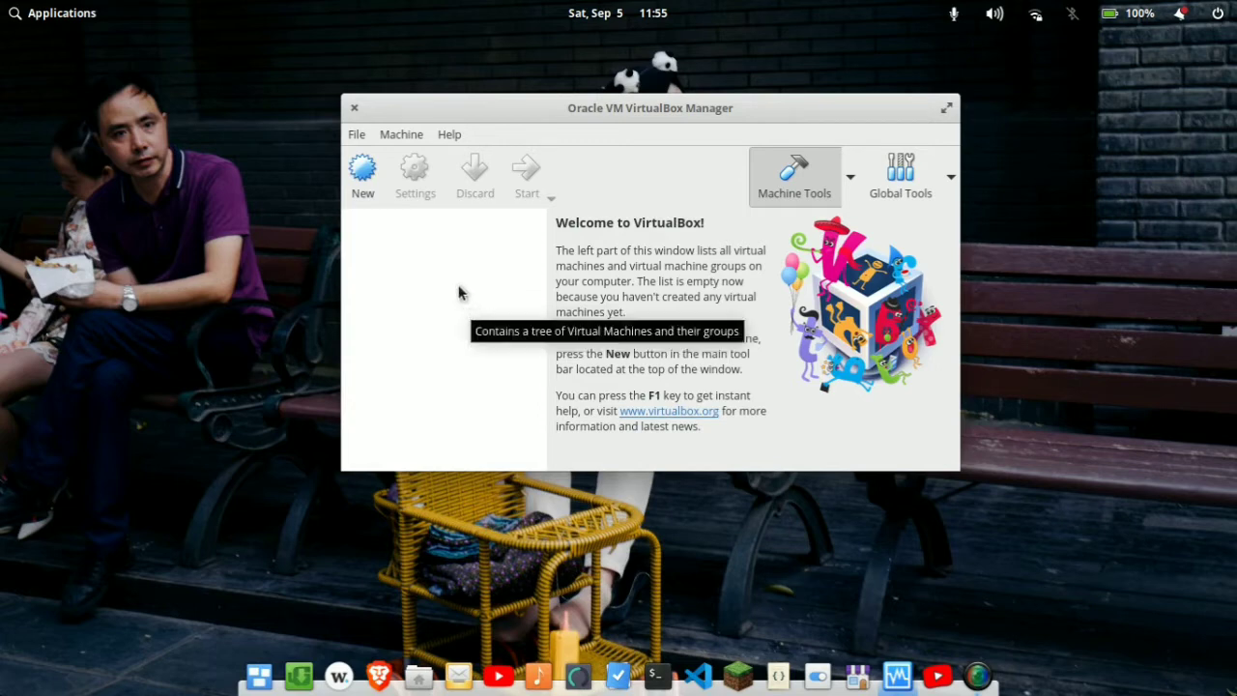
pyautogui.moveTo(604, 113); pyautogui.dragTo(627, 104)
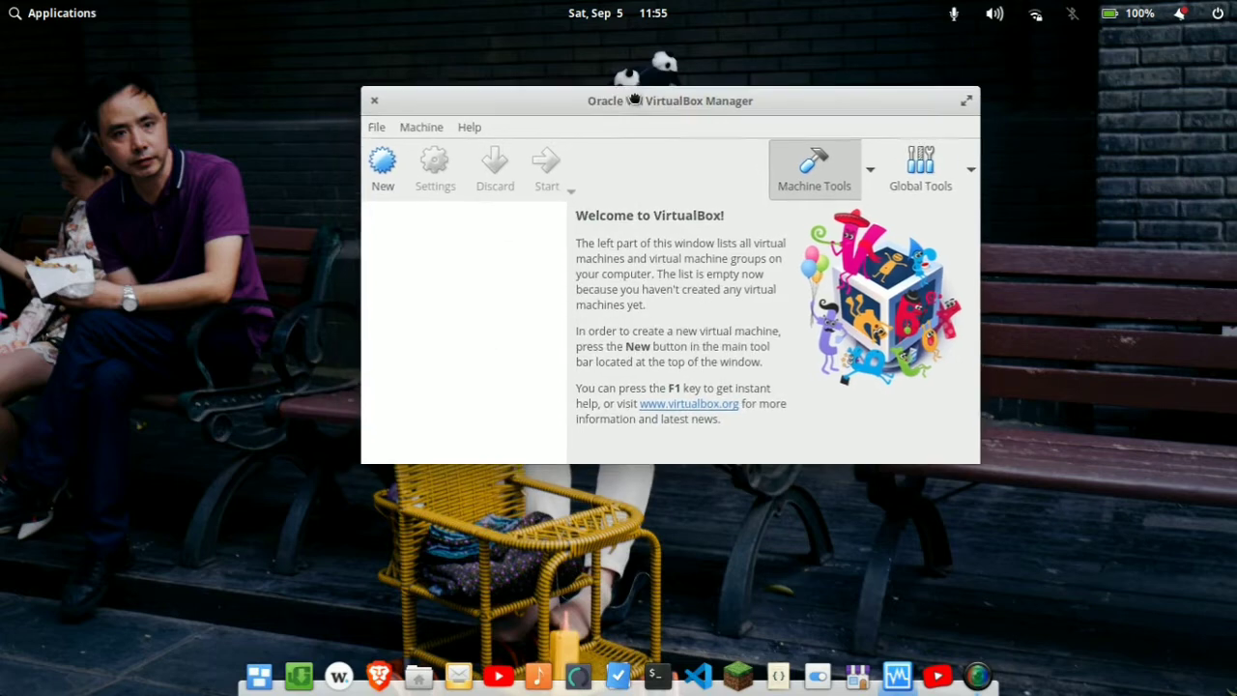
pyautogui.click(386, 181)
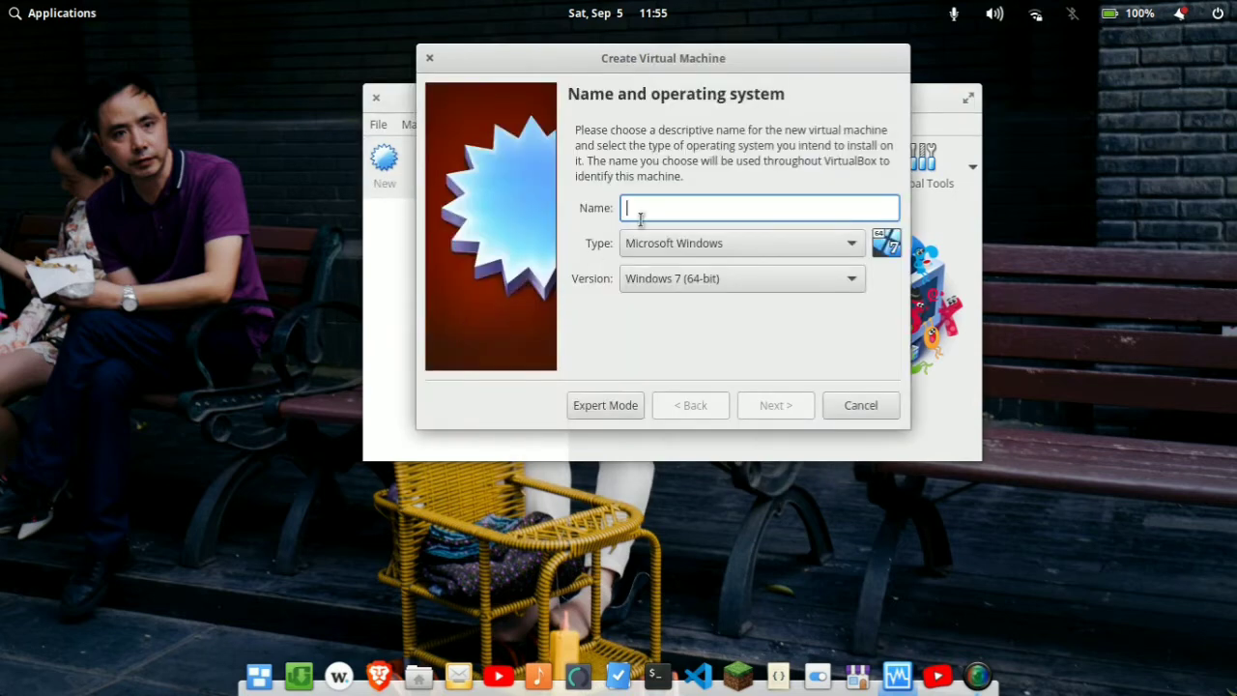
pyautogui.write('Solus')
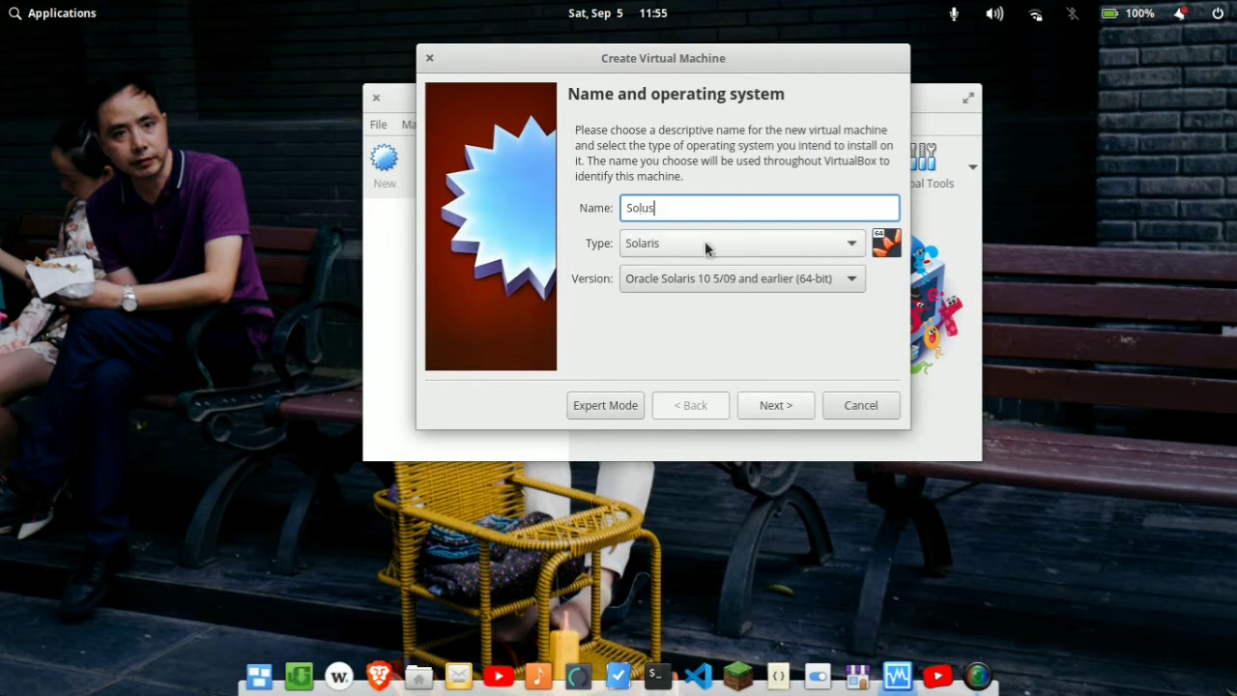
# Step: Set the new machine's operating system type to Linux and its version to Other Linux (64-bit)
pyautogui.click(654, 246)
pyautogui.click(669, 290)
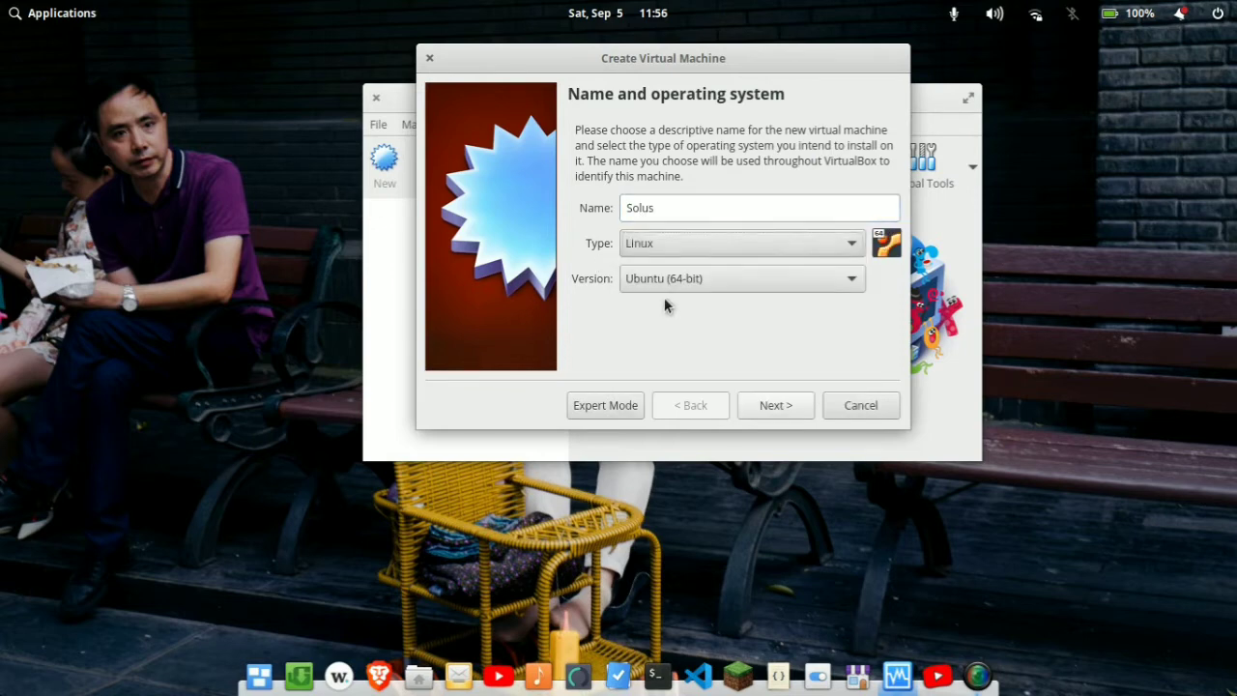
pyautogui.click(691, 284)
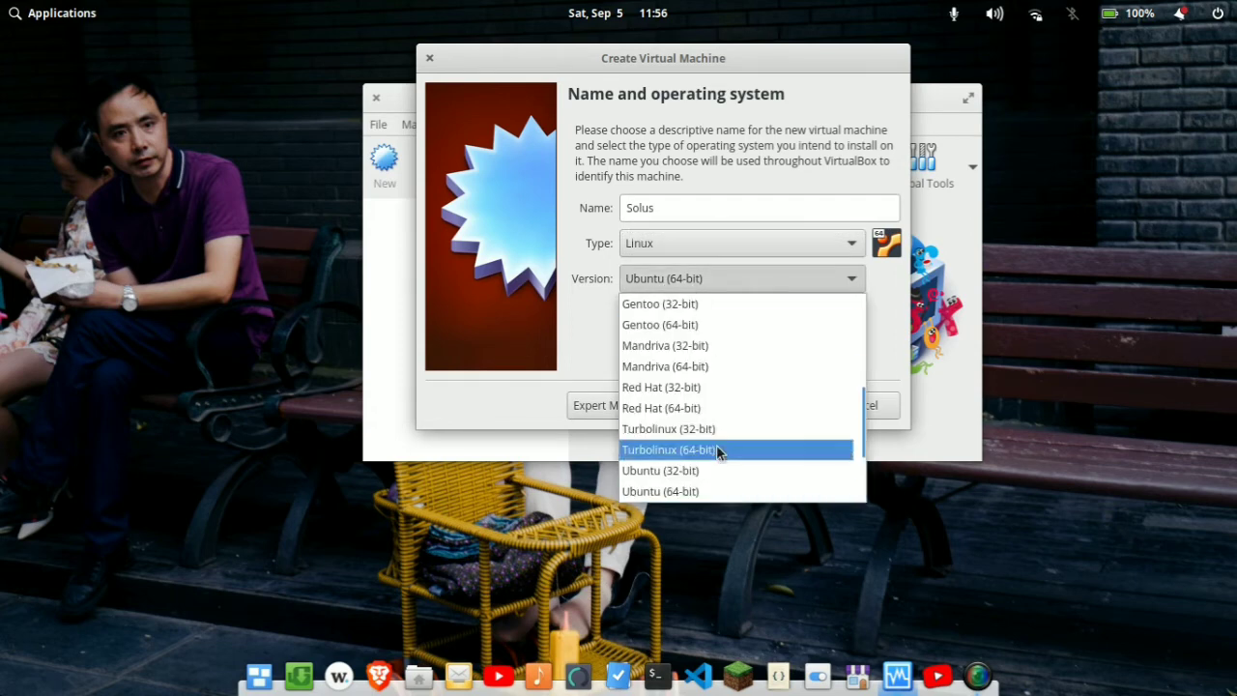
pyautogui.scroll(-2, 710, 450)
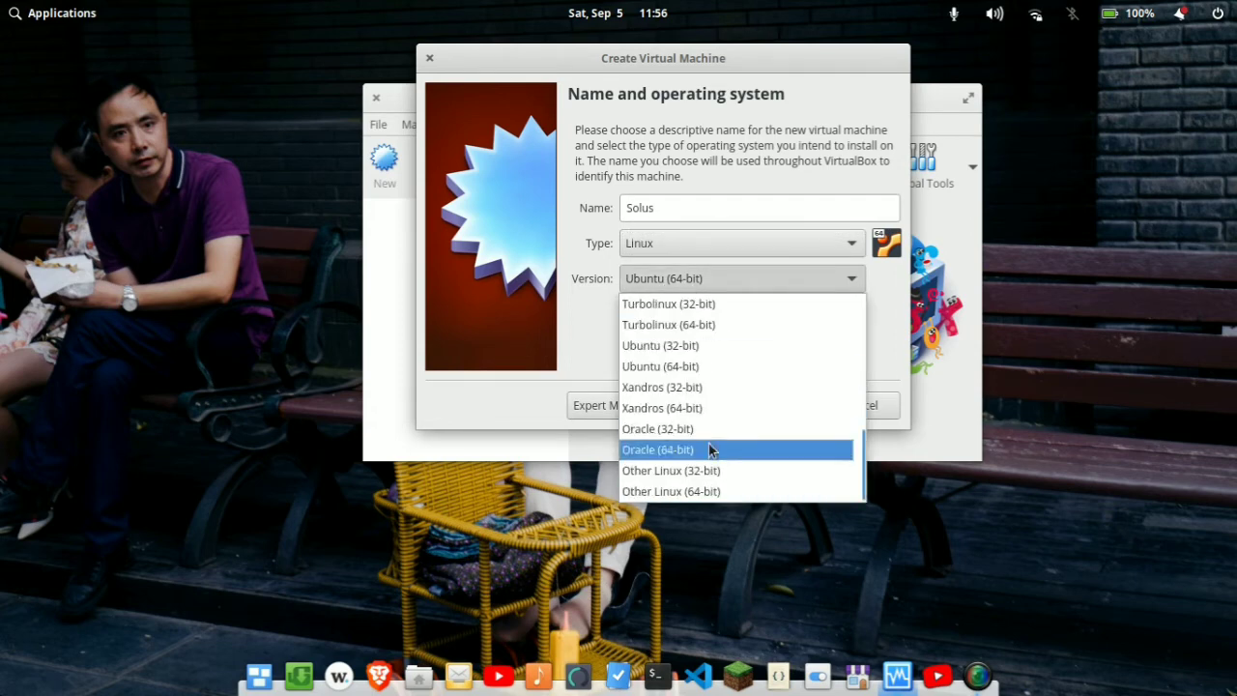
pyautogui.click(709, 495)
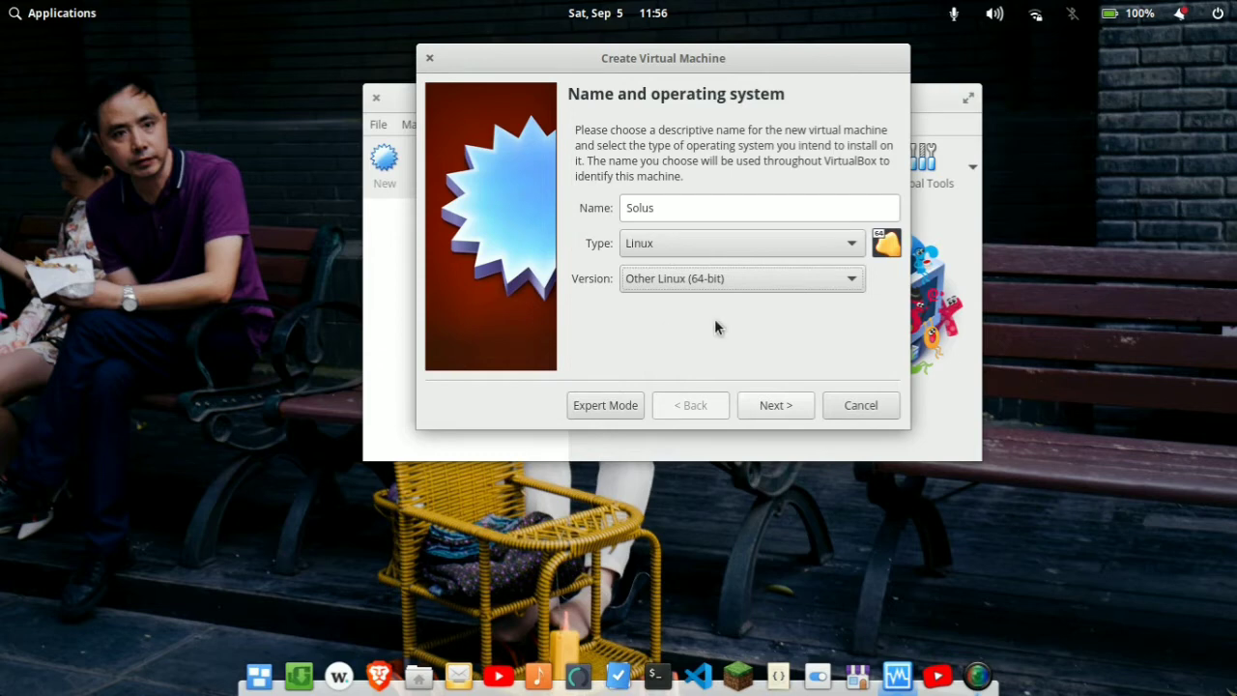
# Step: Allocate 2048 MB of memory to the new virtual machine and continue to the hard disk options
pyautogui.click(792, 408)
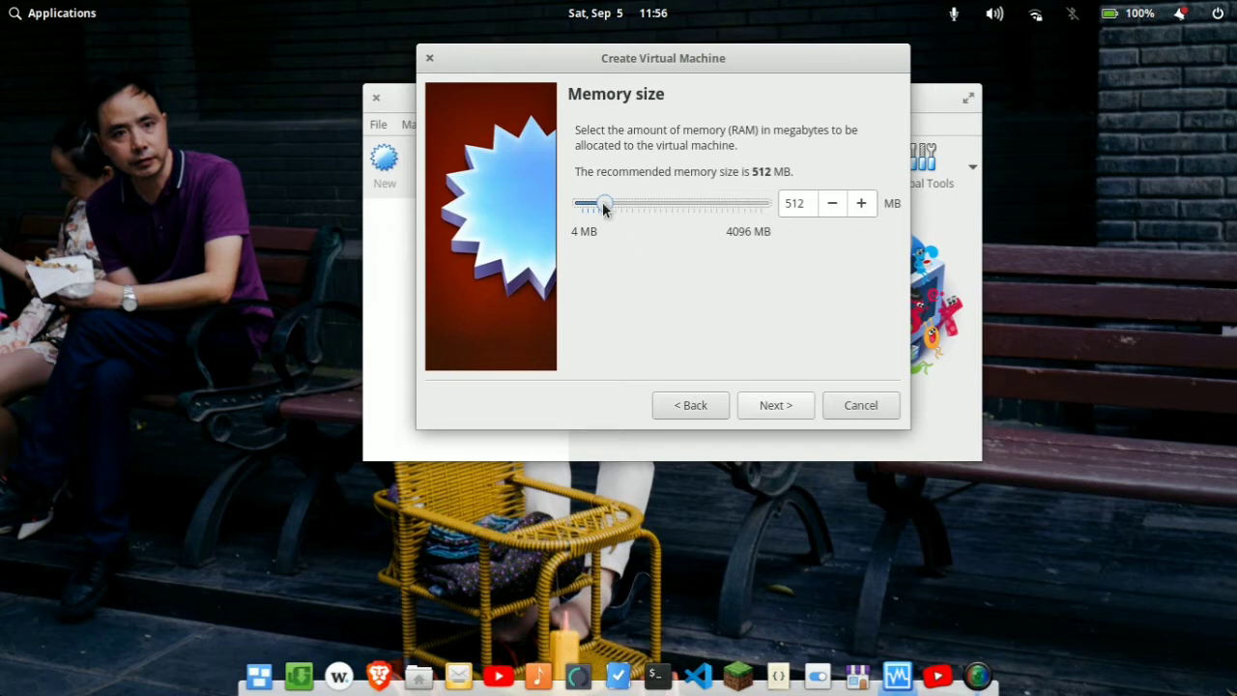
pyautogui.moveTo(603, 205); pyautogui.dragTo(672, 213)
pyautogui.click(773, 406)
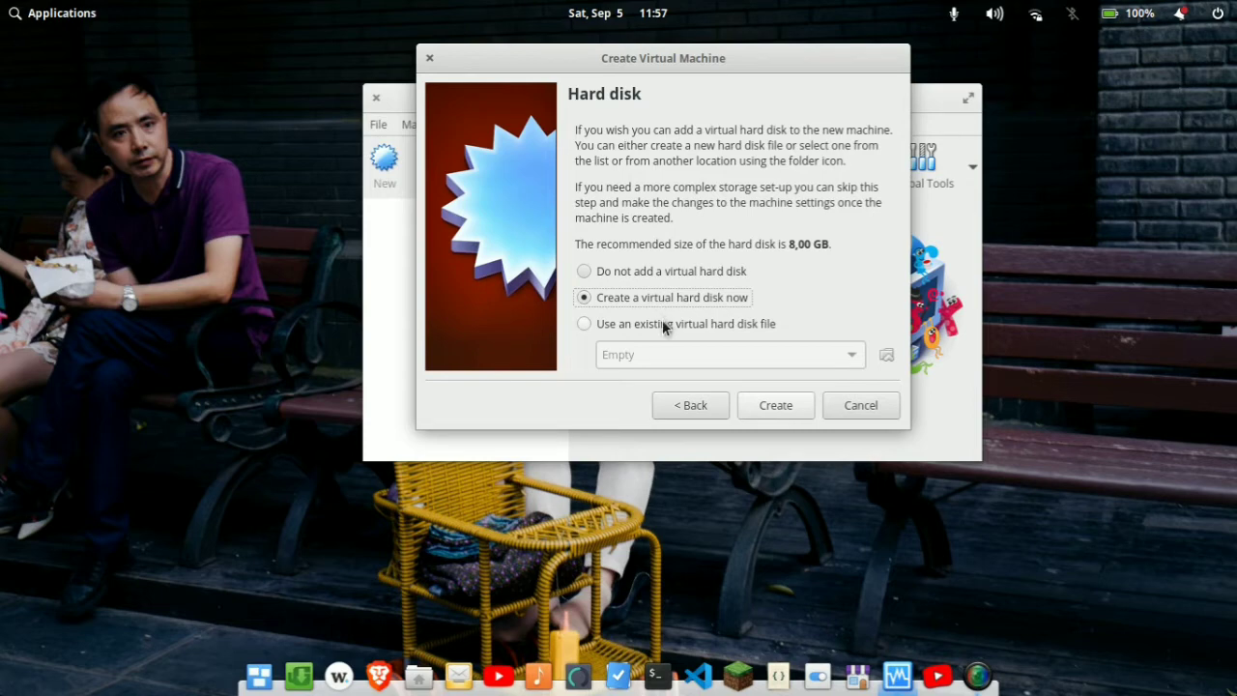
# Step: Attach the existing virtual hard disk file Solus 4.0 (64bit).vdi from the OS's/Solus folder and create the machine
pyautogui.click(663, 325)
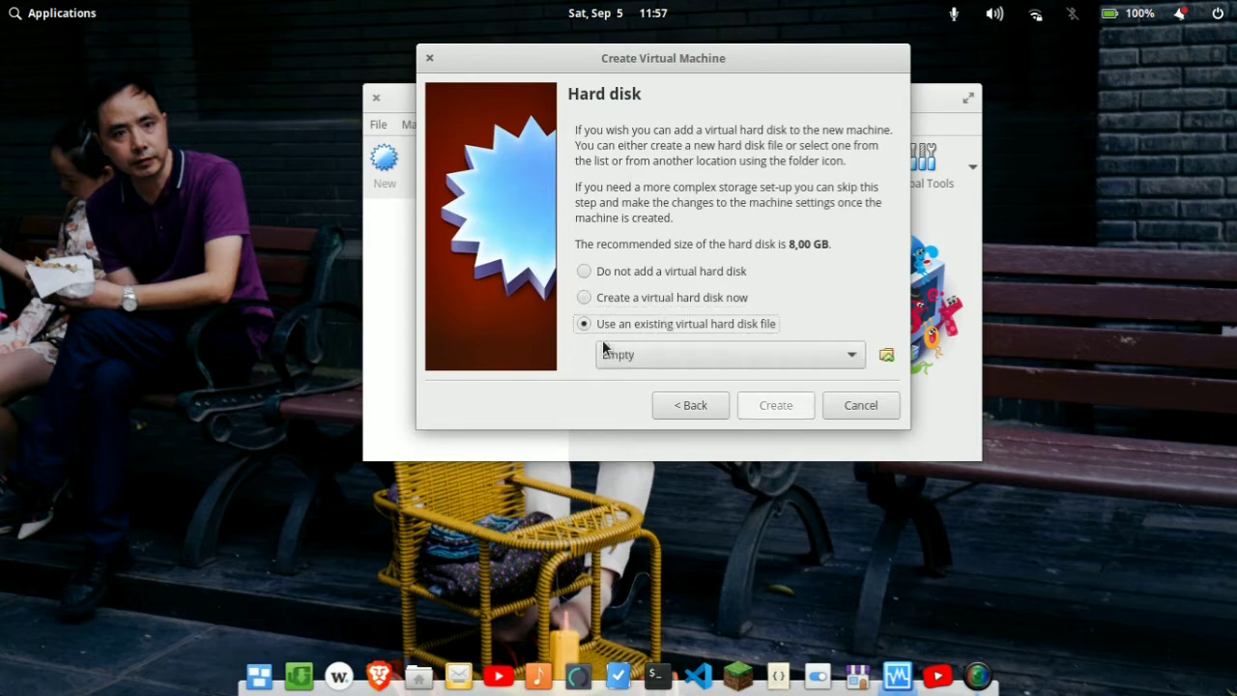
pyautogui.click(885, 367)
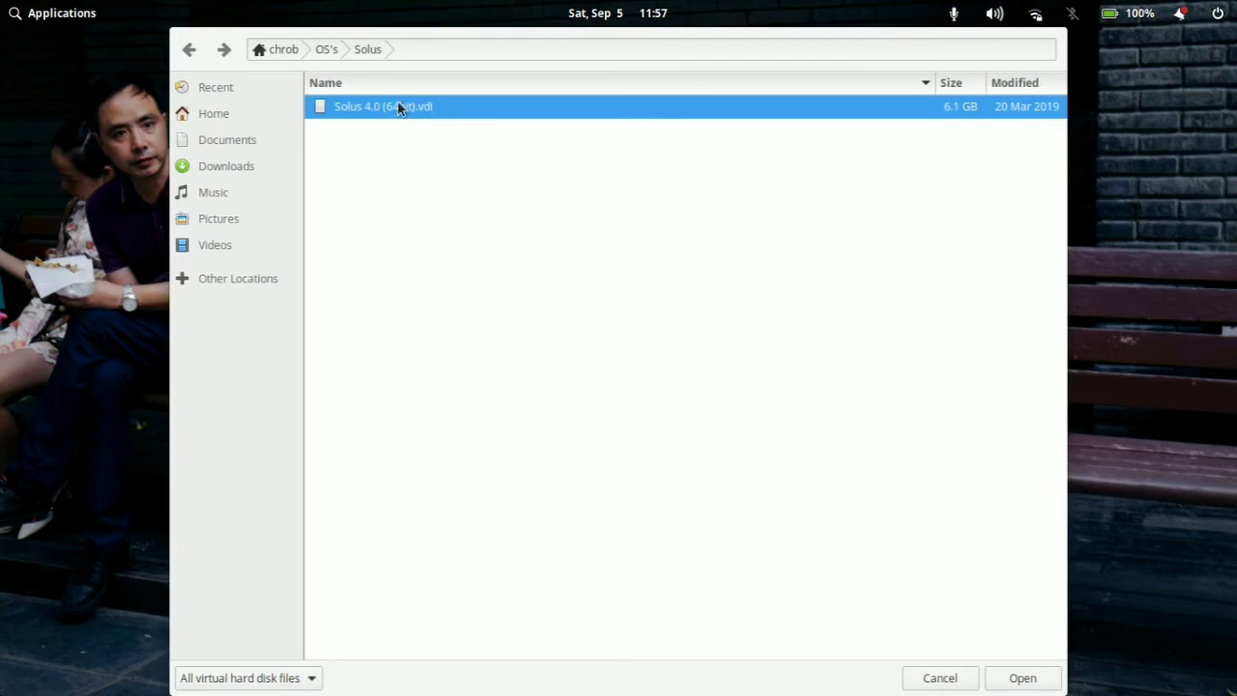
pyautogui.click(223, 115)
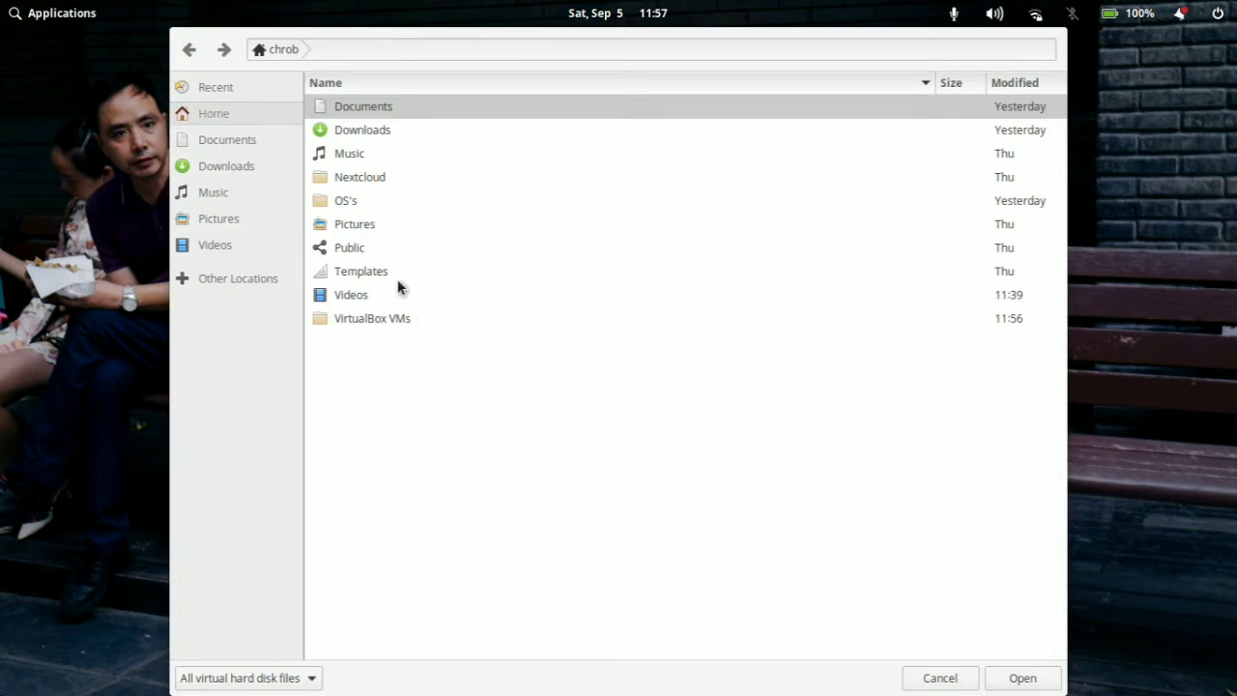
pyautogui.doubleClick(352, 202)
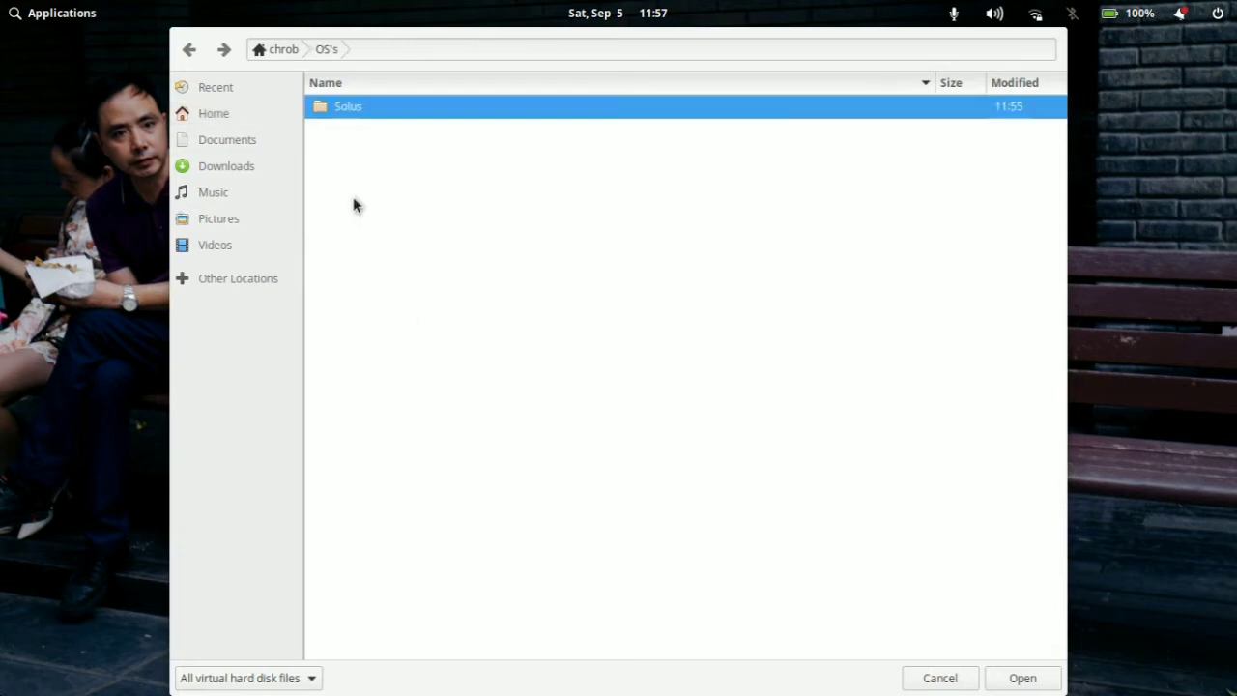
pyautogui.doubleClick(386, 107)
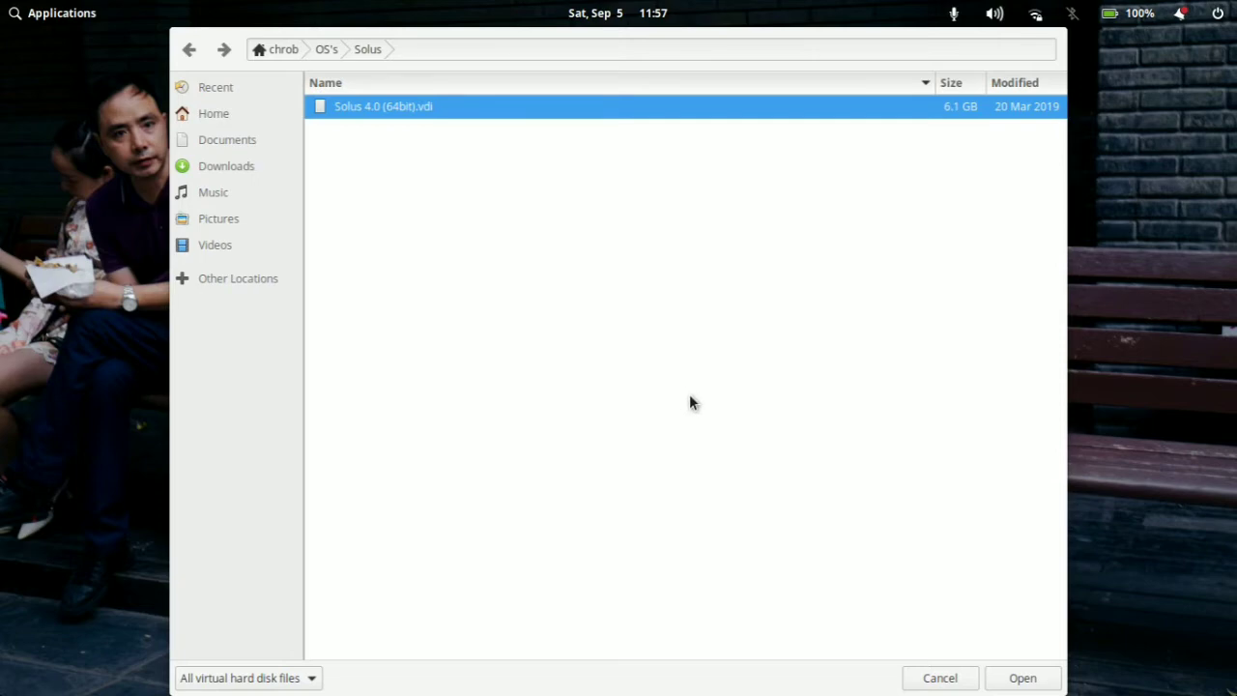
pyautogui.click(1048, 678)
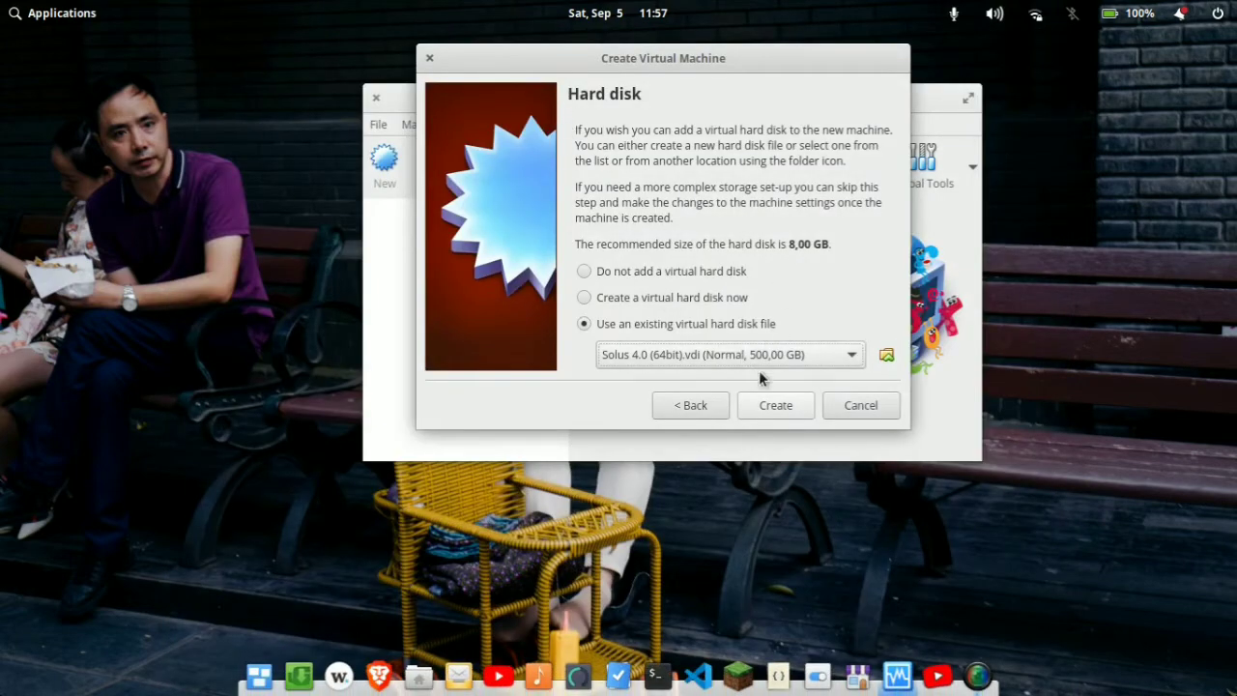
pyautogui.click(777, 405)
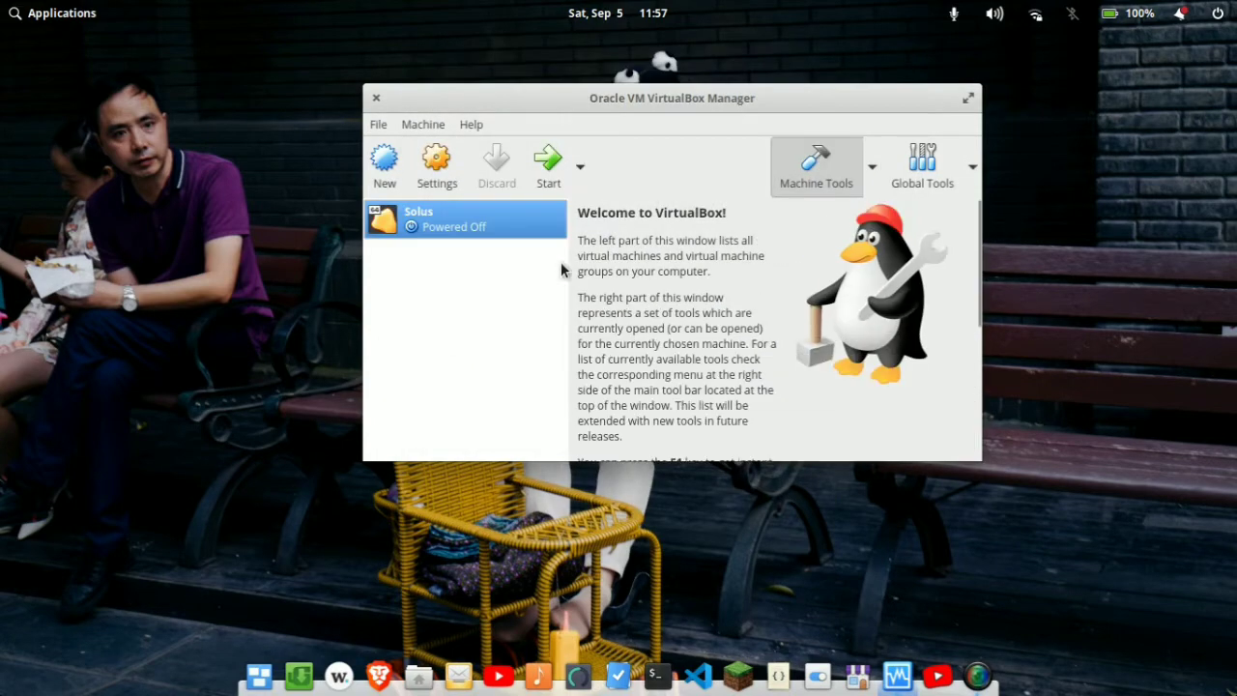
# Step: Set the Solus machine's processor count to 2 CPUs in its system settings and return to the motherboard options
pyautogui.moveTo(729, 103); pyautogui.dragTo(695, 76)
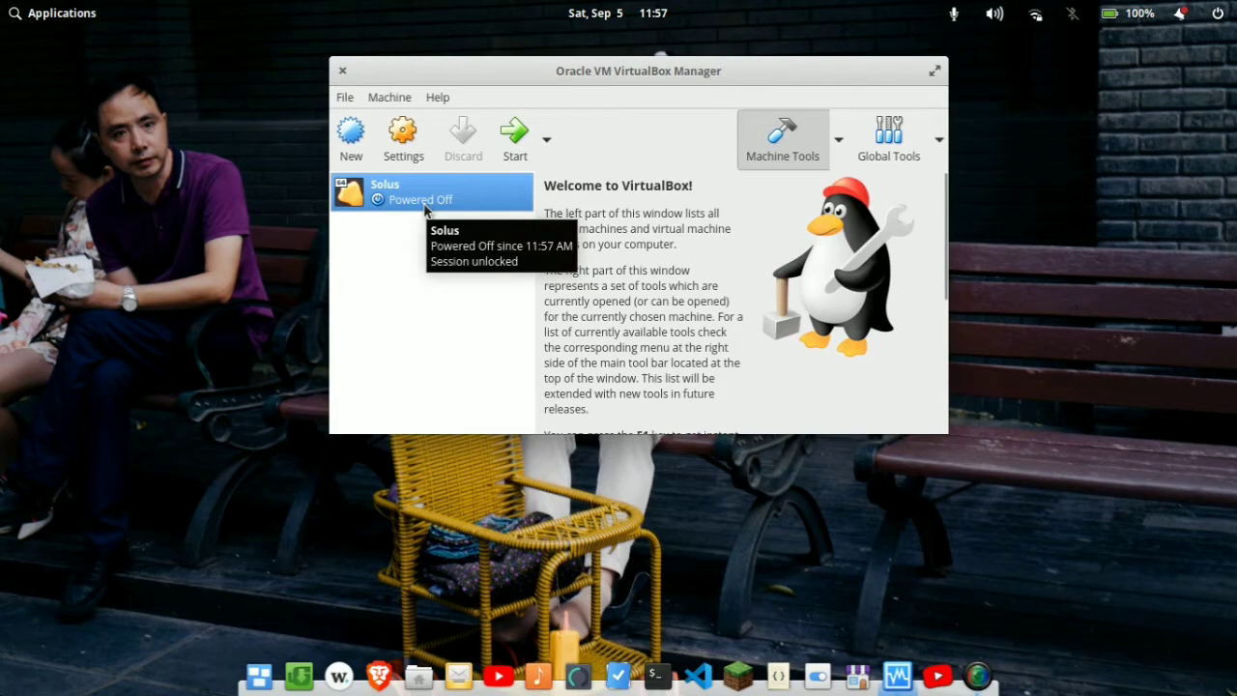
pyautogui.click(403, 135)
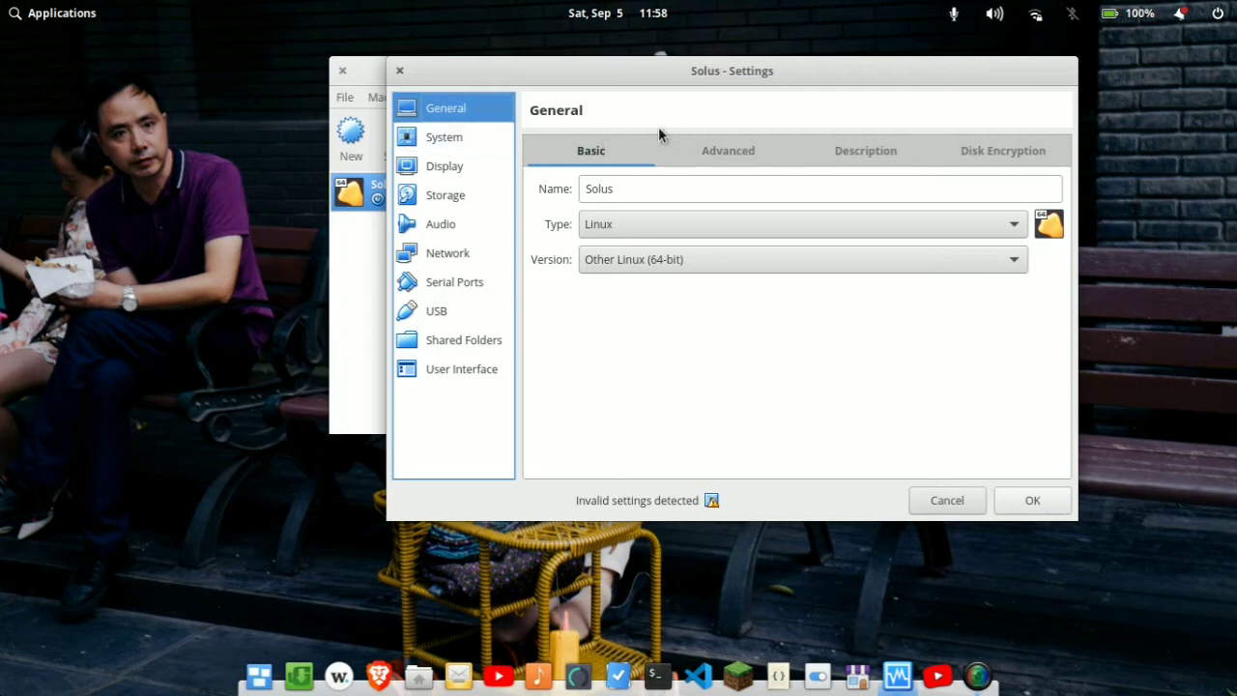
pyautogui.click(437, 141)
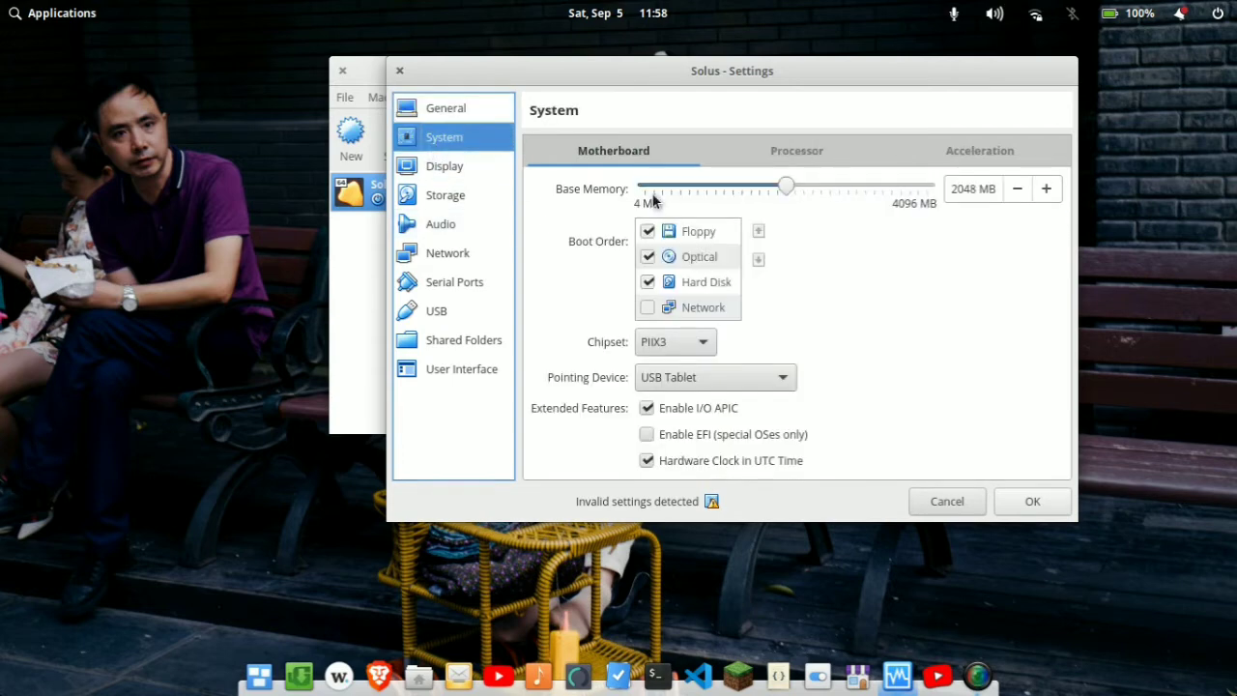
pyautogui.click(807, 151)
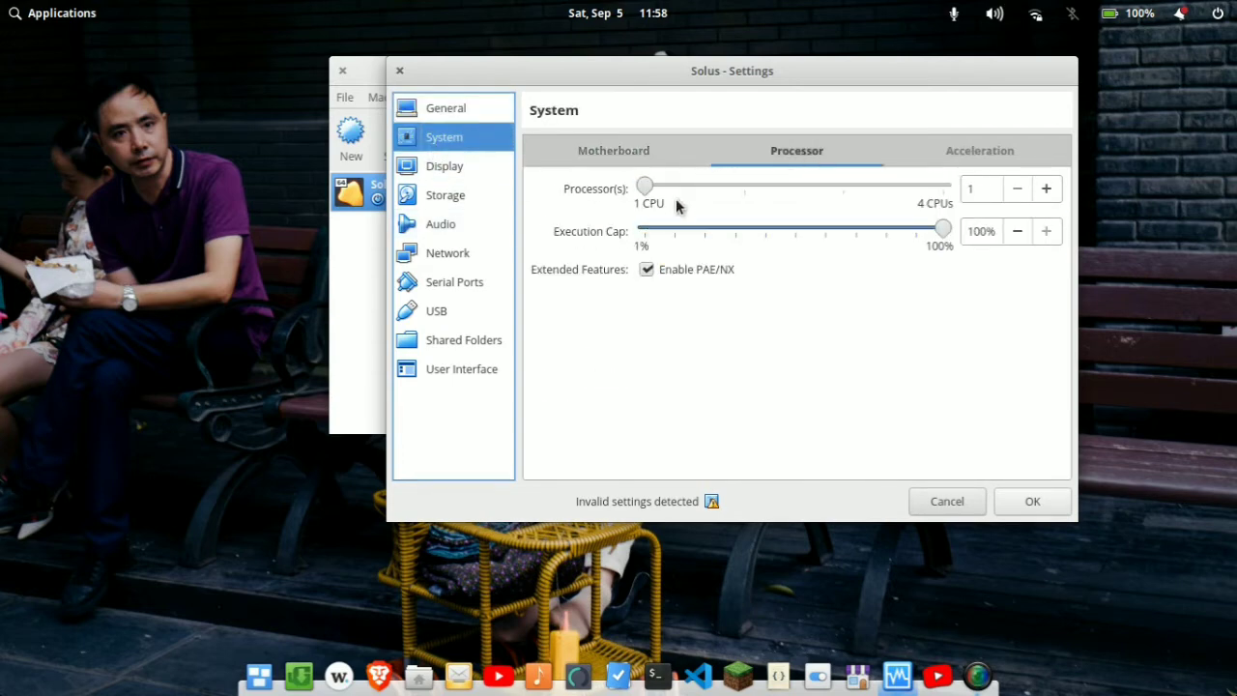
pyautogui.moveTo(649, 185); pyautogui.dragTo(698, 179)
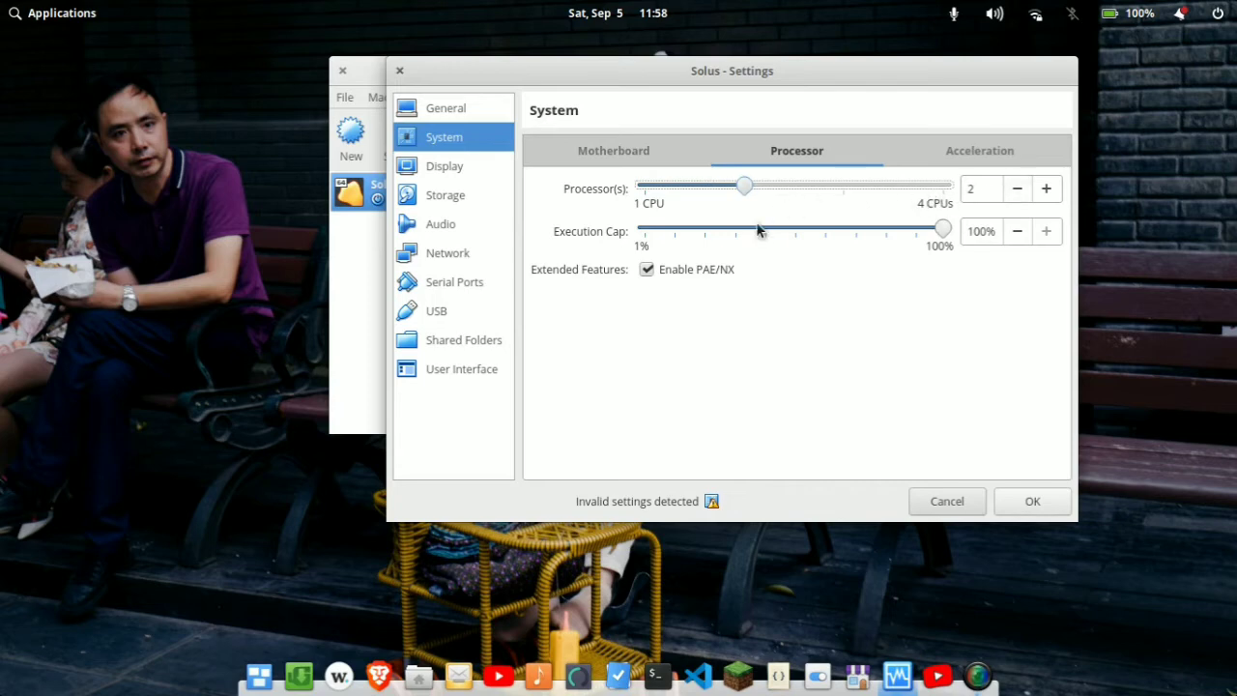
pyautogui.click(612, 152)
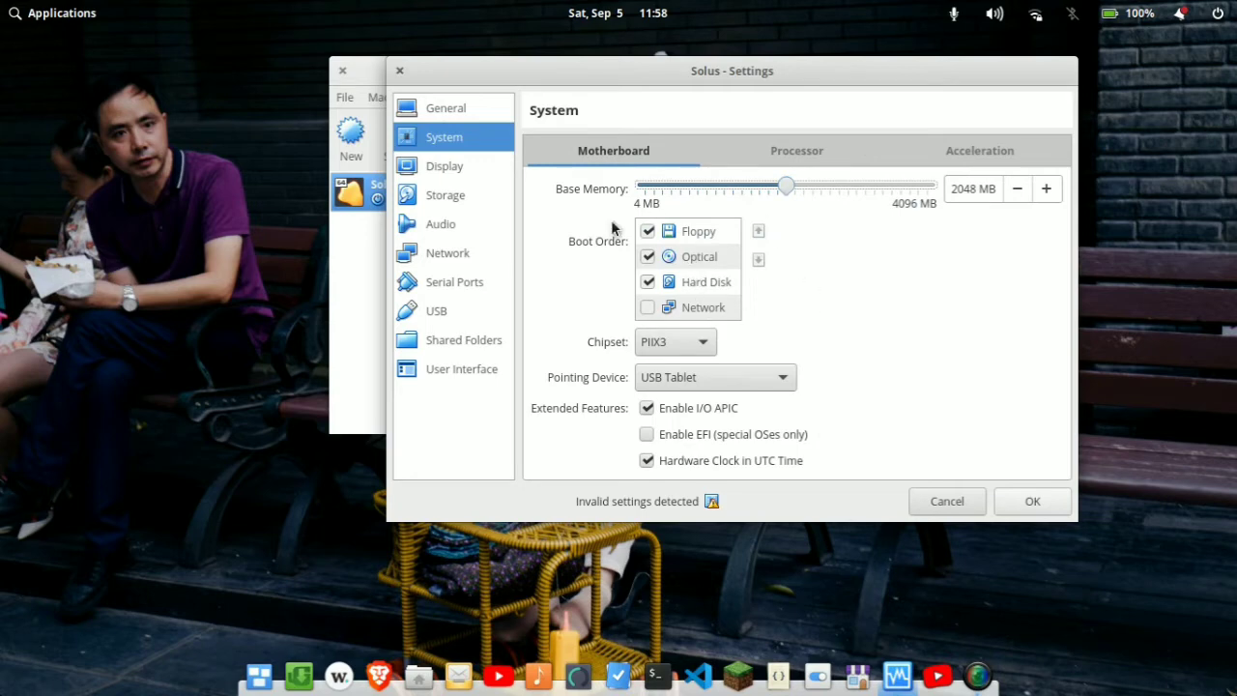
# Step: Set the Solus machine's video memory to 128 MB, enable 3D acceleration in its display settings, and save the settings
pyautogui.click(465, 162)
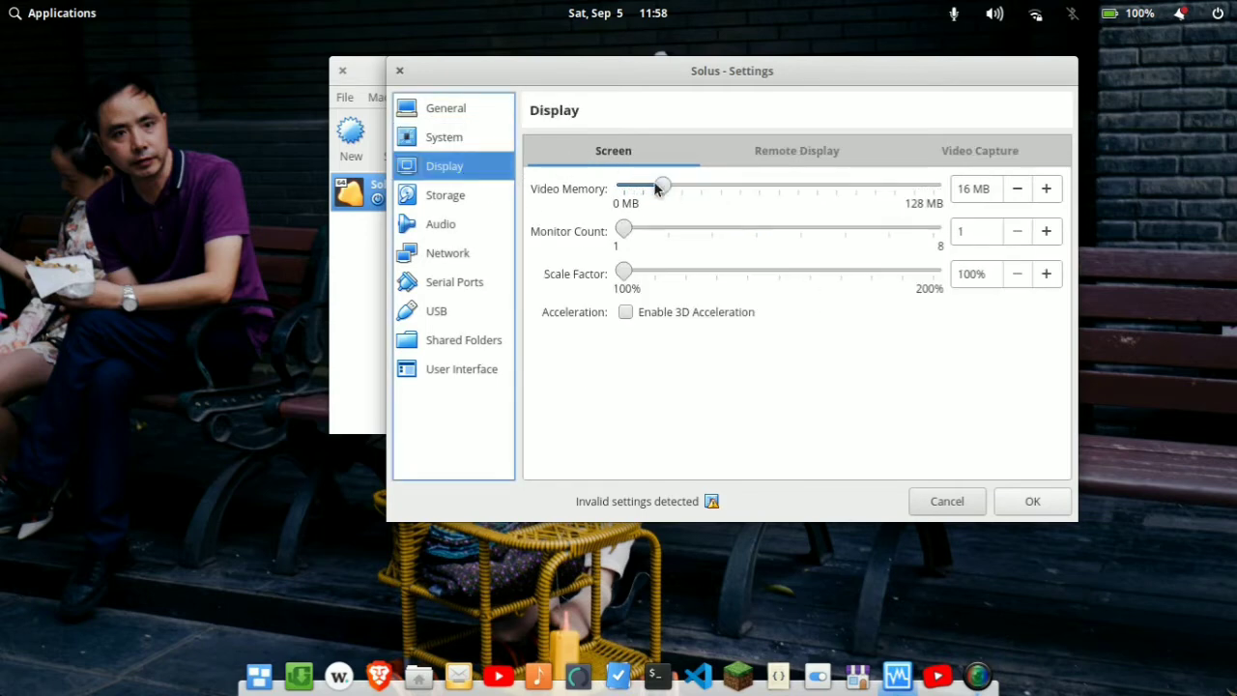
pyautogui.moveTo(655, 182); pyautogui.dragTo(926, 245)
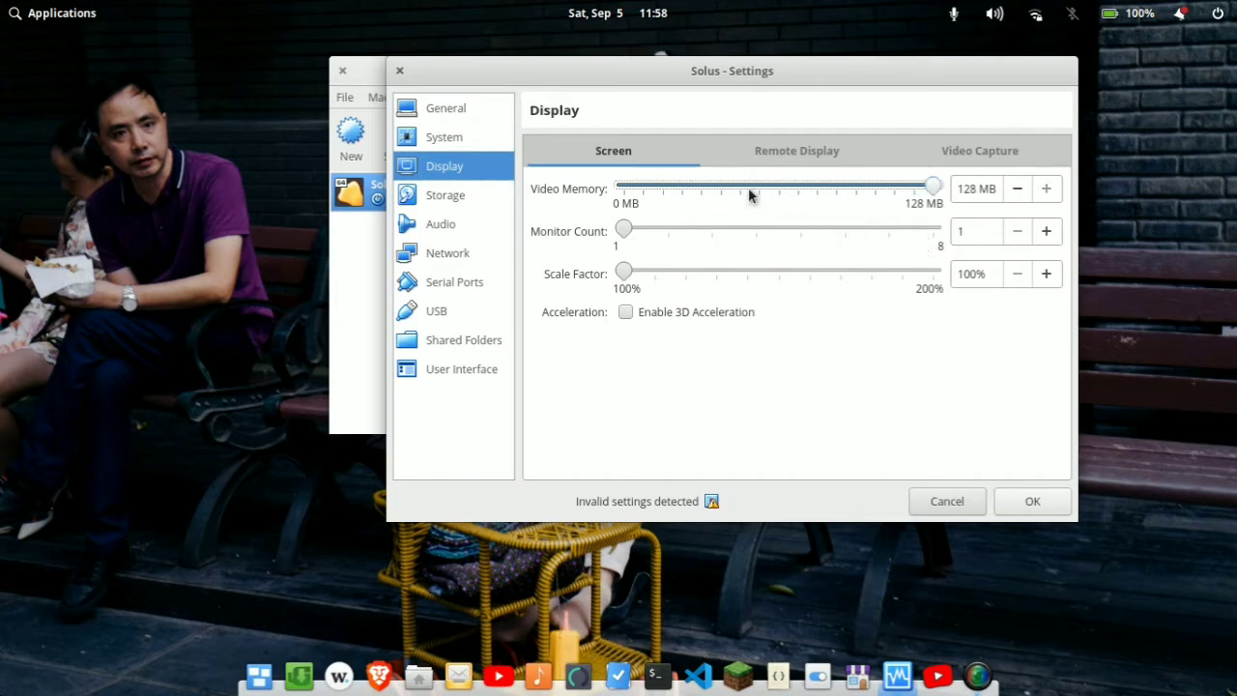
pyautogui.click(645, 312)
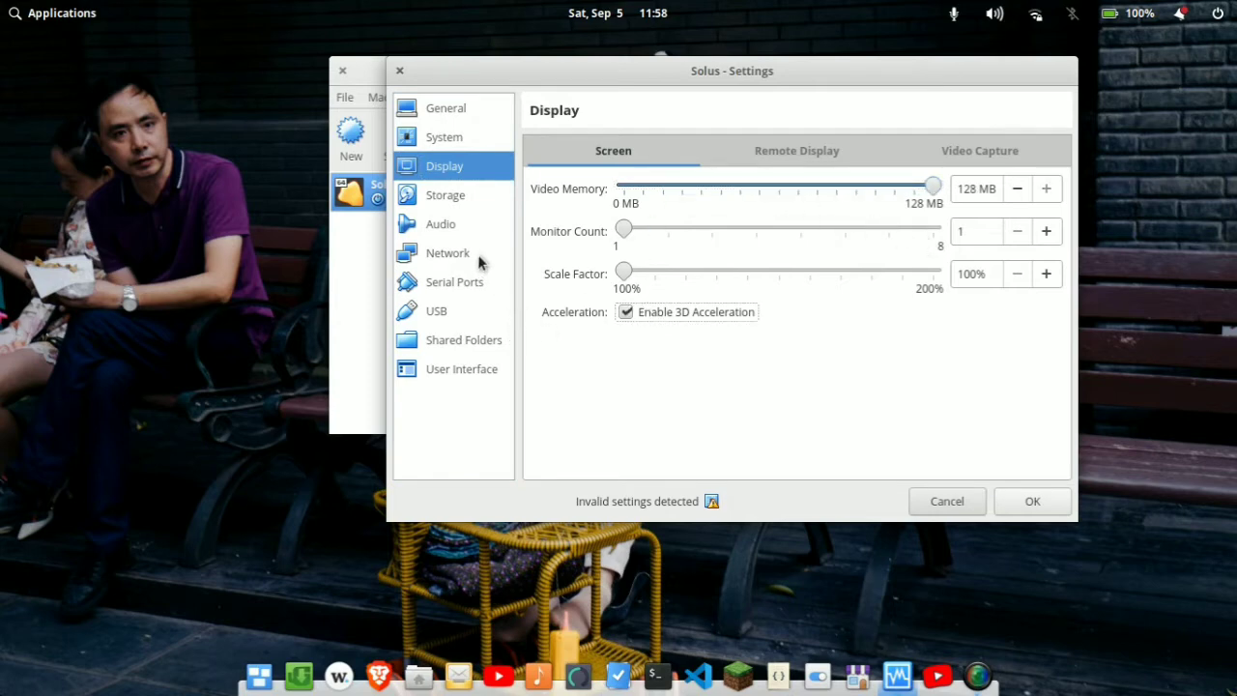
pyautogui.click(1032, 500)
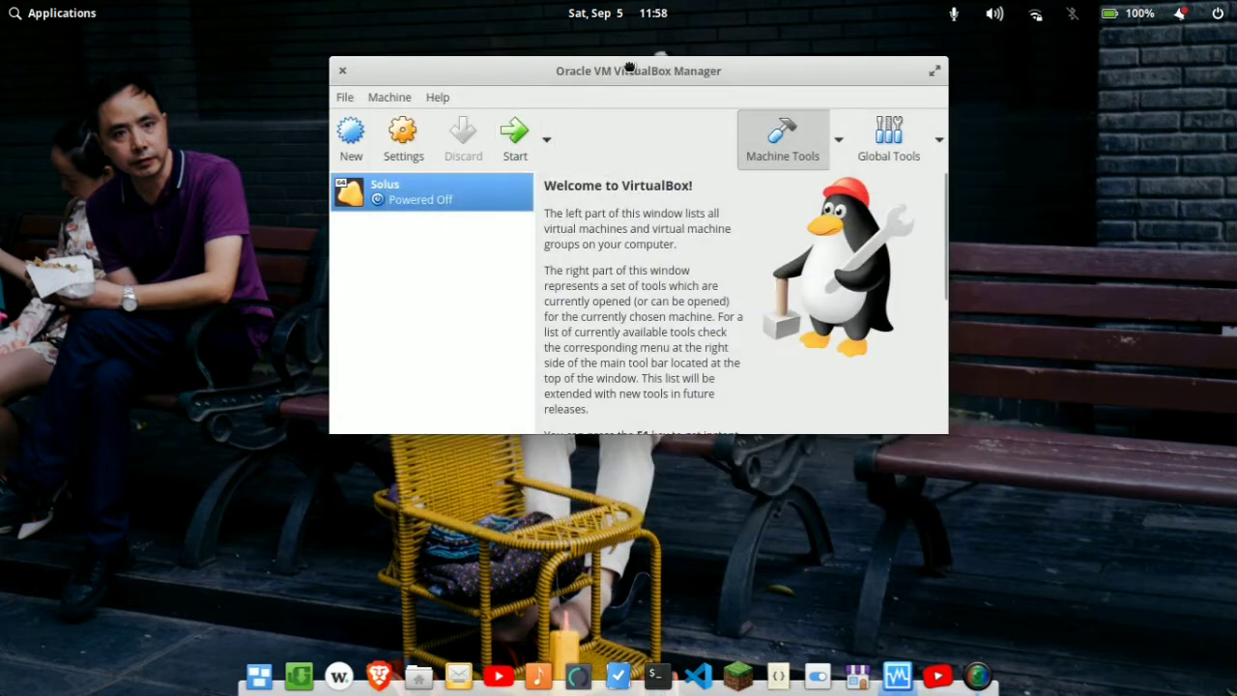
# Step: Start the Solus virtual machine and switch its display to full-screen mode
pyautogui.moveTo(628, 70); pyautogui.dragTo(591, 113)
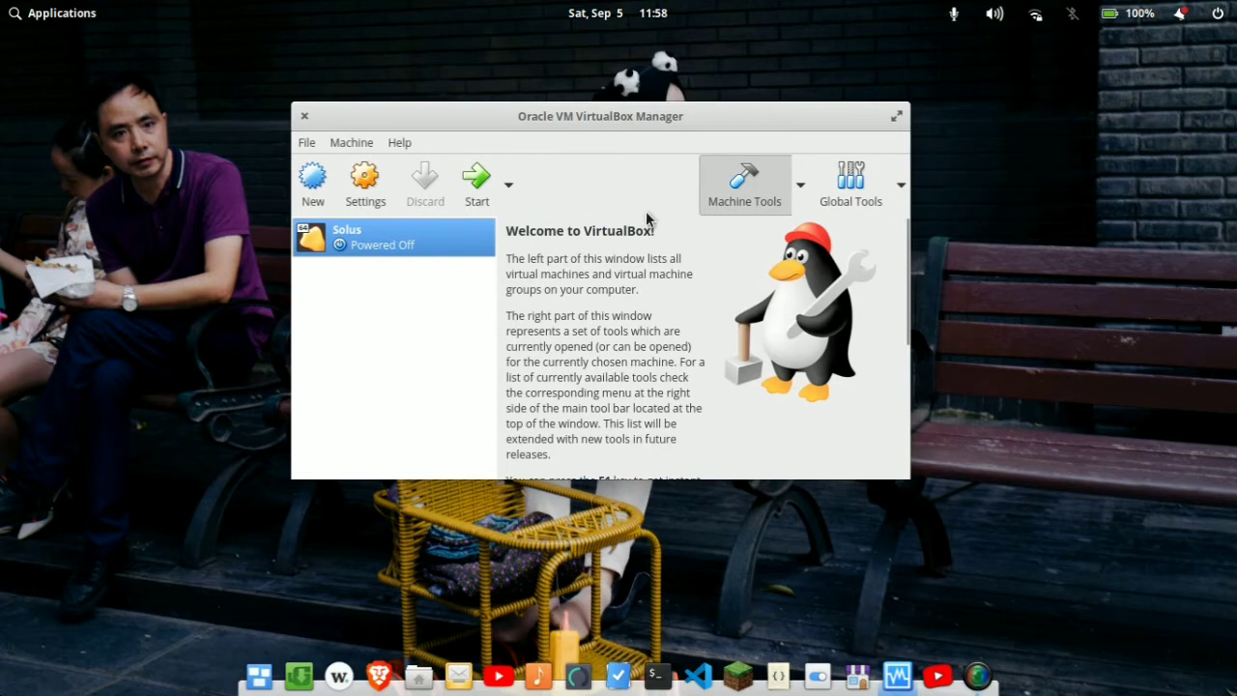
pyautogui.click(487, 186)
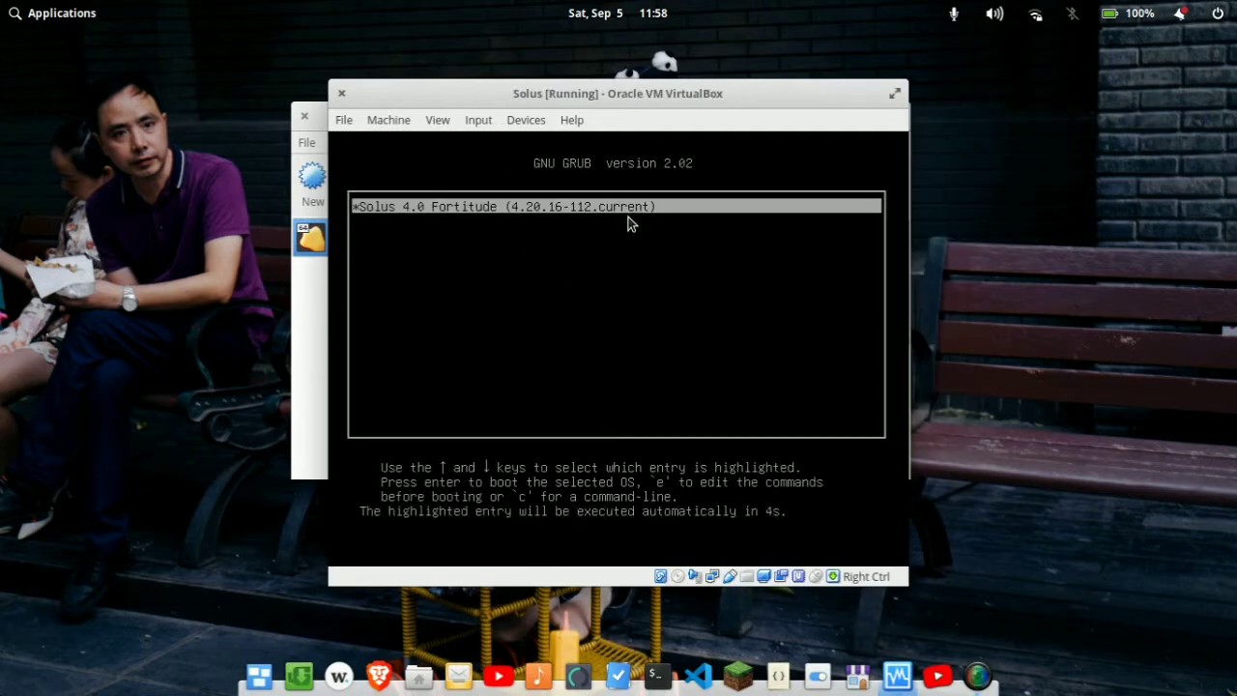
pyautogui.click(435, 122)
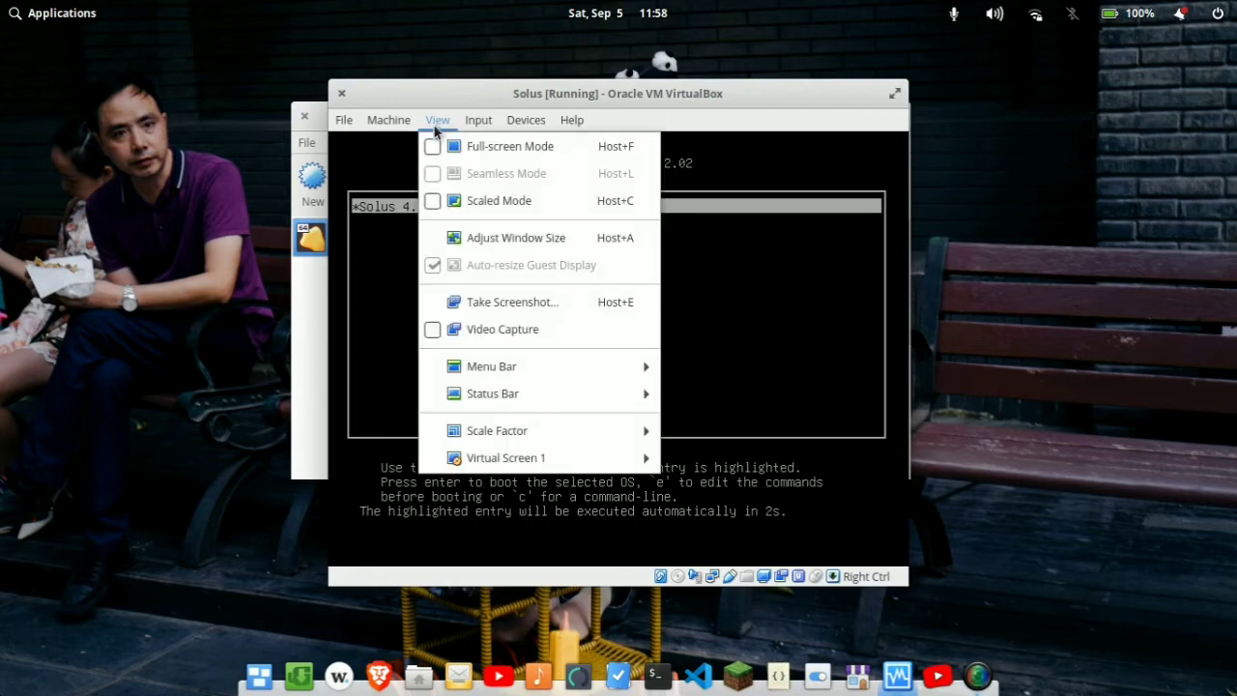
pyautogui.click(435, 147)
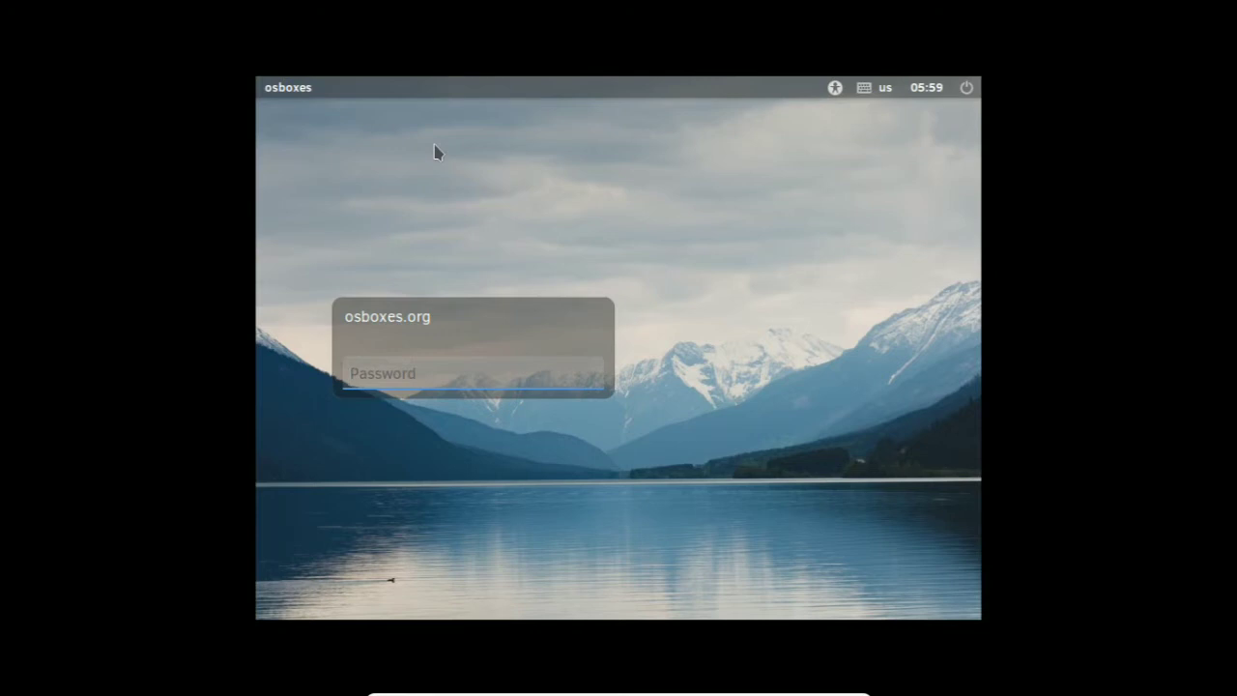
# Step: Log in to the osboxes.org account on the Solus guest by entering the account password
pyautogui.write('osboxes.org')
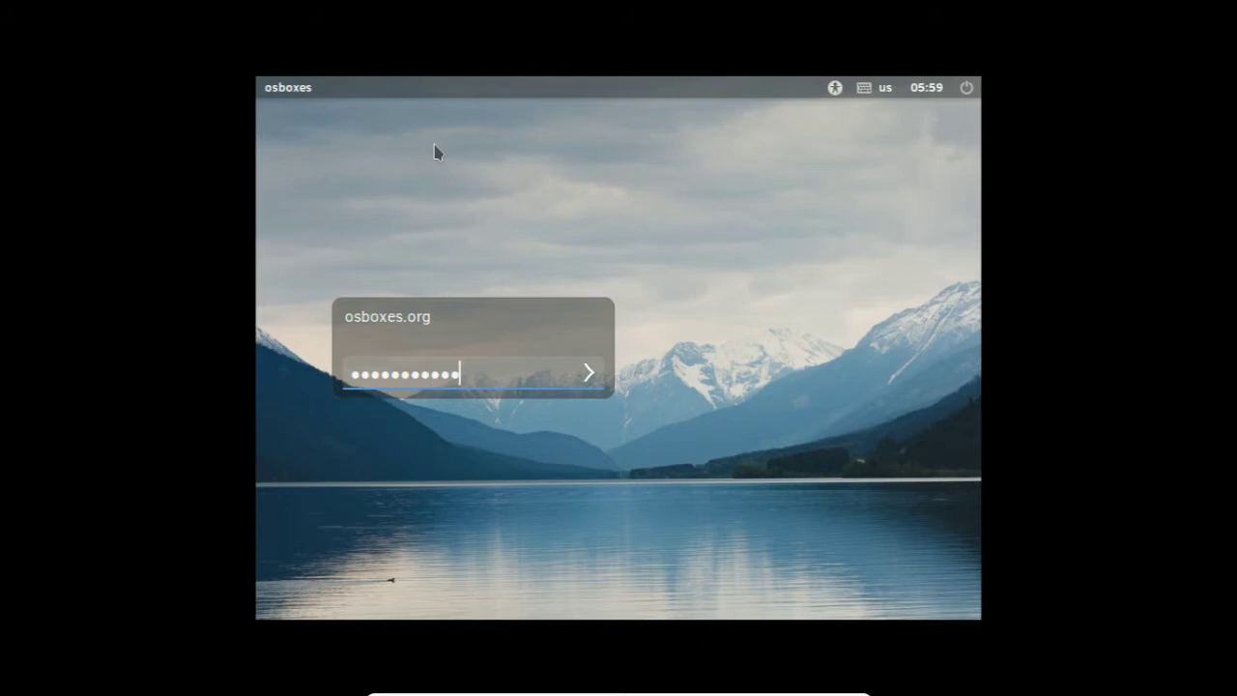
pyautogui.press('Return')
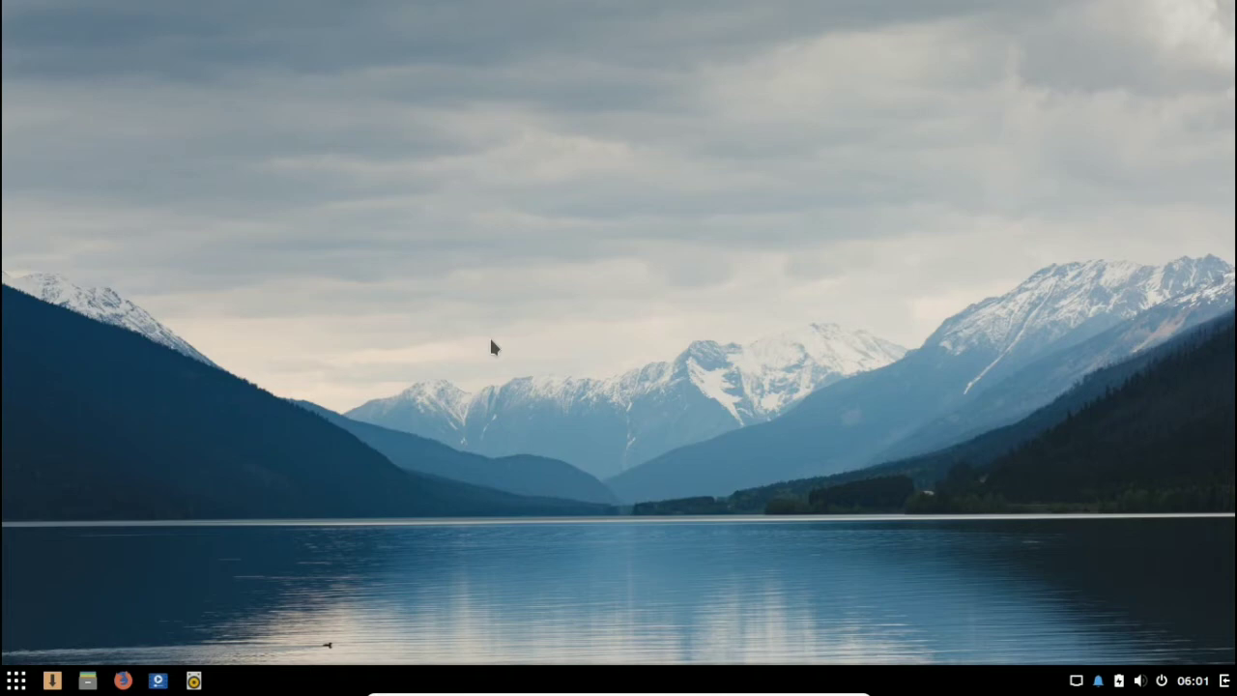
# Step: Search the Solus applications for the terminal and open it
pyautogui.click(16, 681)
pyautogui.click(608, 395)
pyautogui.click(16, 680)
pyautogui.write('temr')
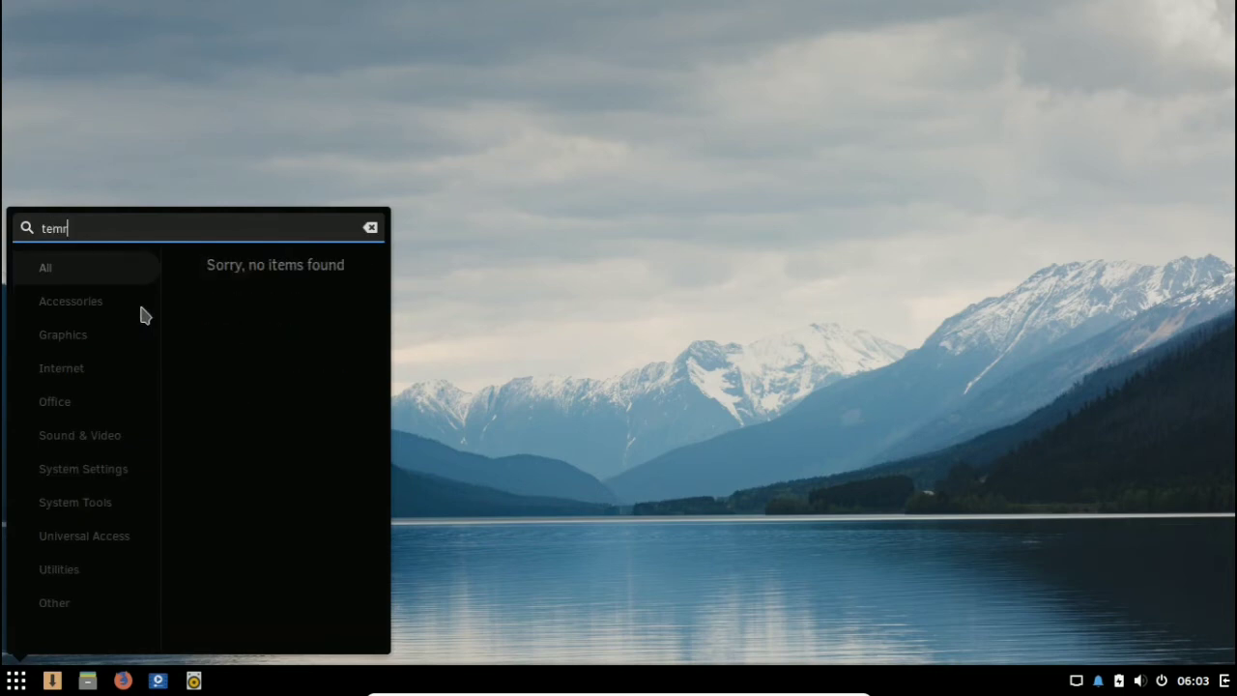
pyautogui.press('BackSpace')
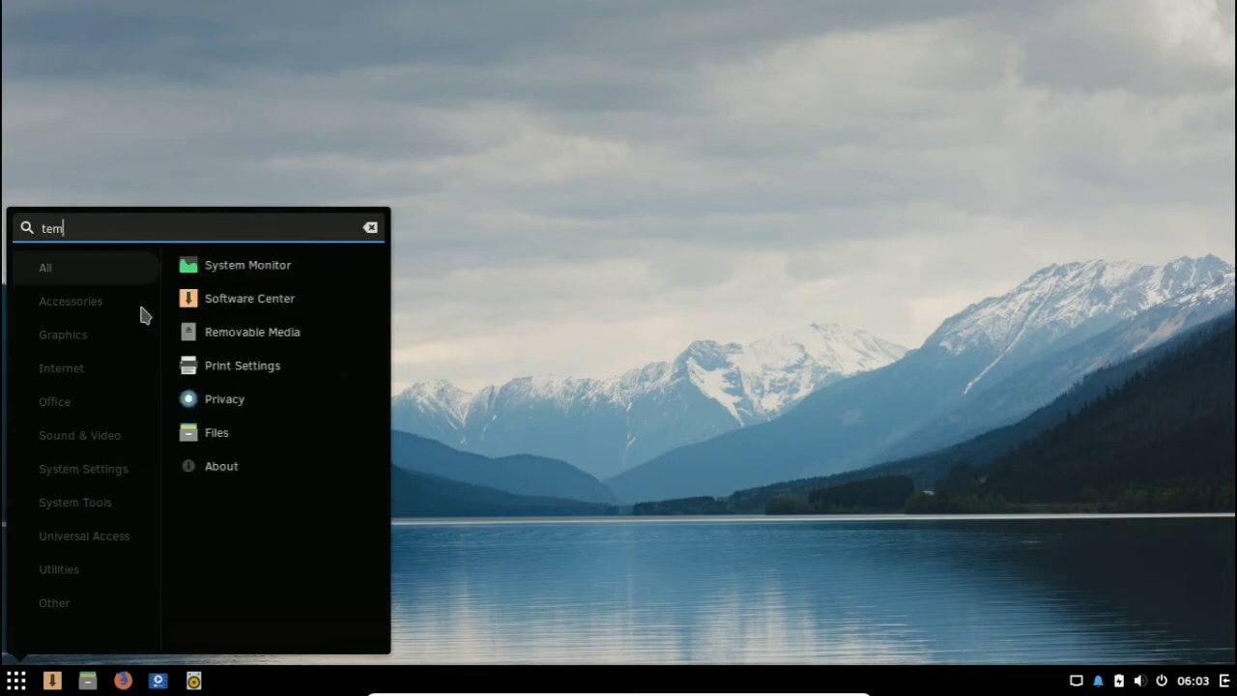
pyautogui.press('BackSpace')
pyautogui.write('rmi')
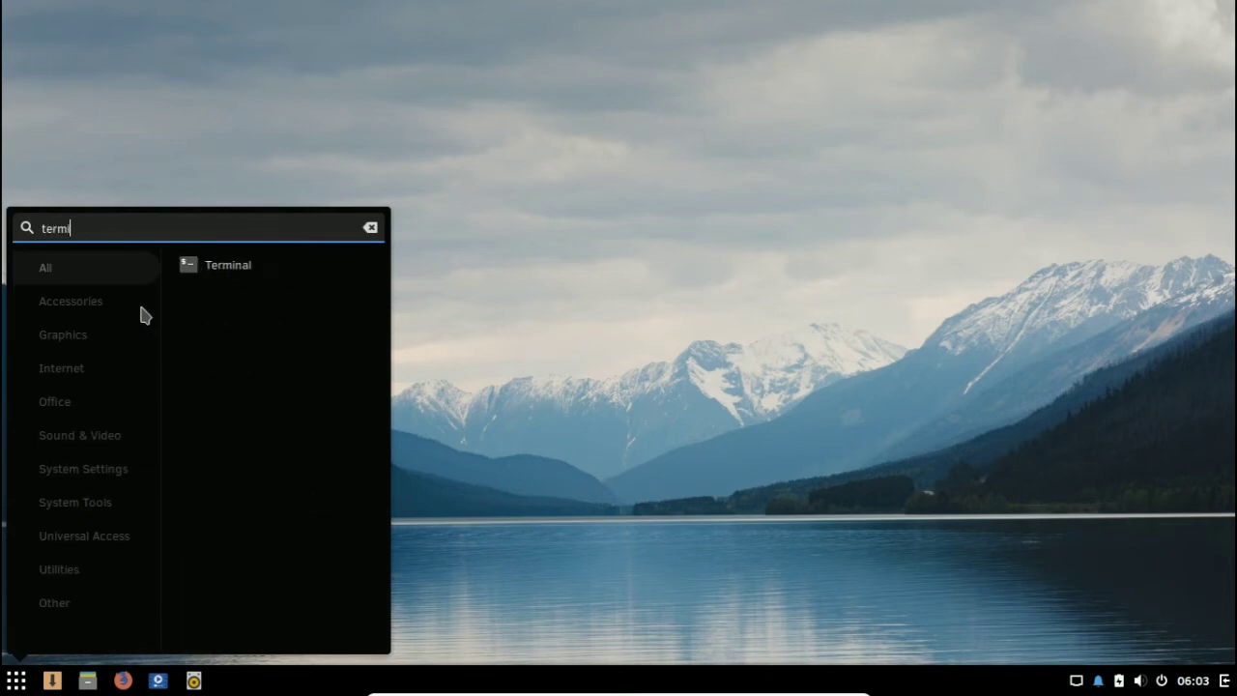
pyautogui.click(288, 271)
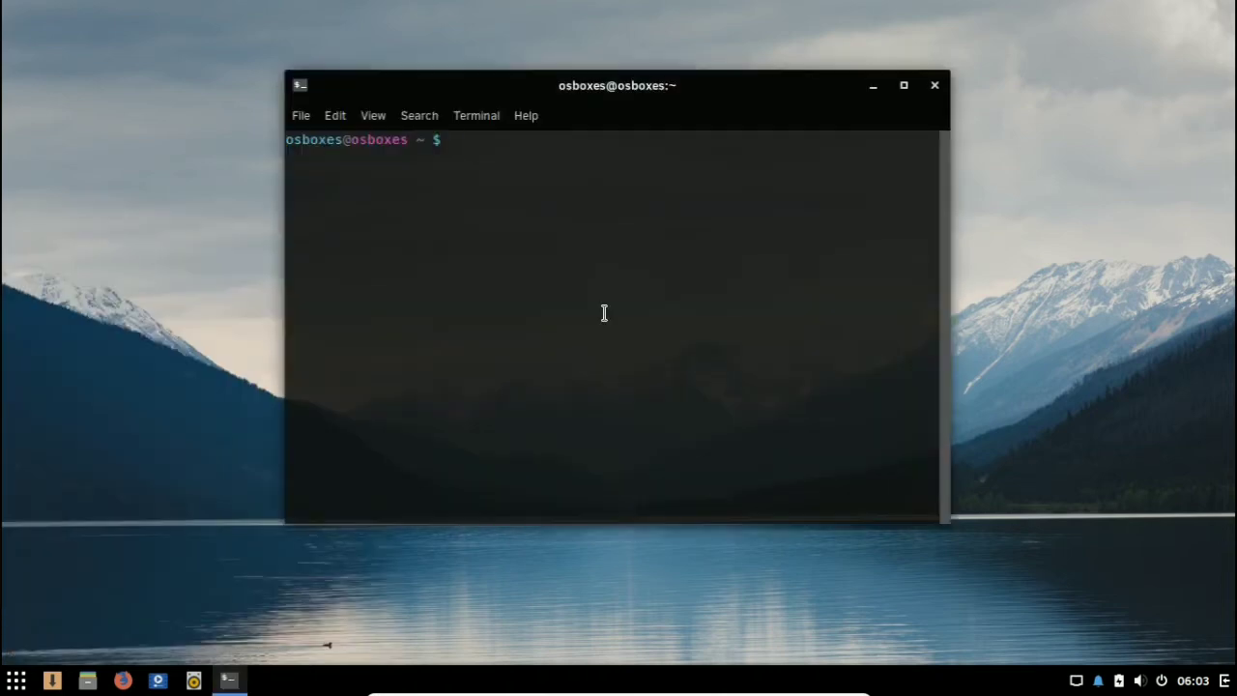
# Step: Run neofetch in the terminal and examine the response
pyautogui.moveTo(696, 89); pyautogui.dragTo(607, 91)
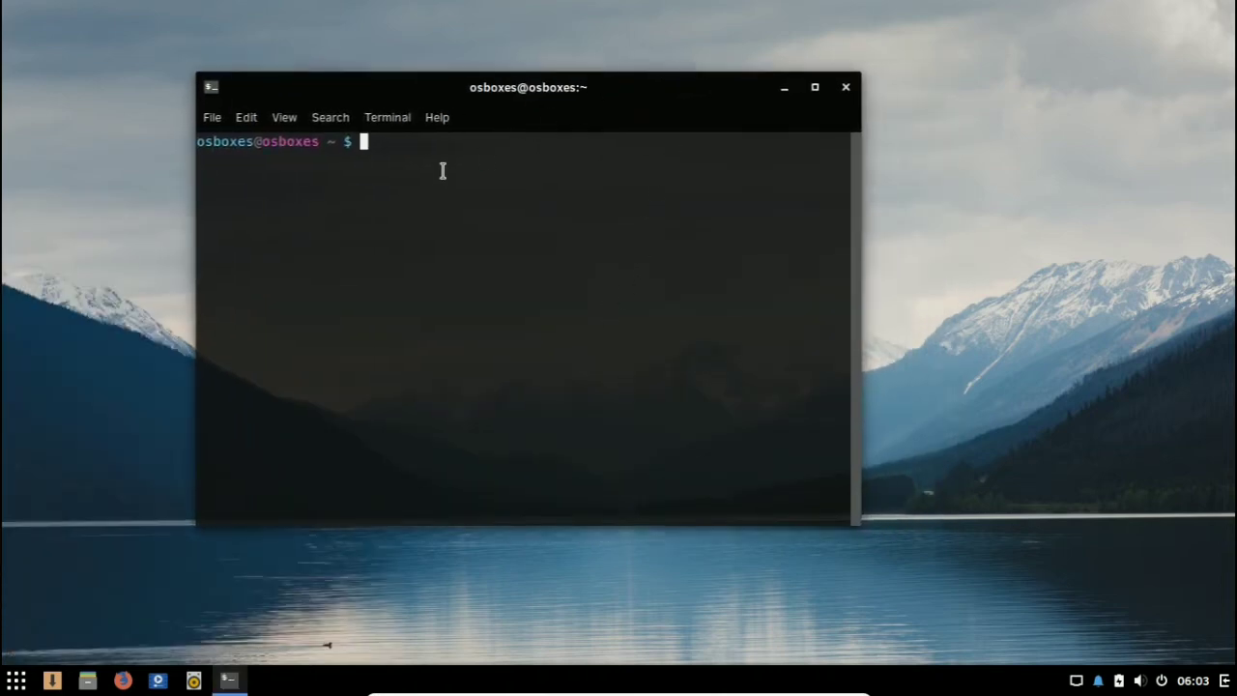
pyautogui.write('neofetch')
pyautogui.press('Return')
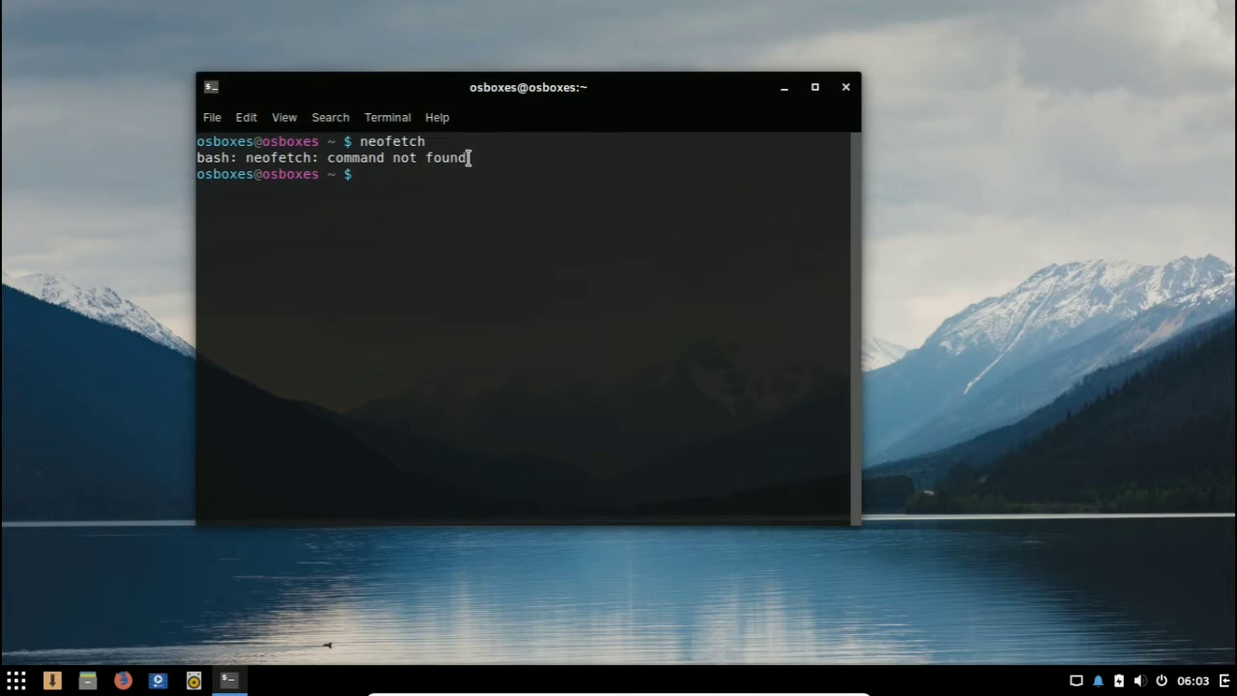
pyautogui.moveTo(467, 157); pyautogui.dragTo(194, 159)
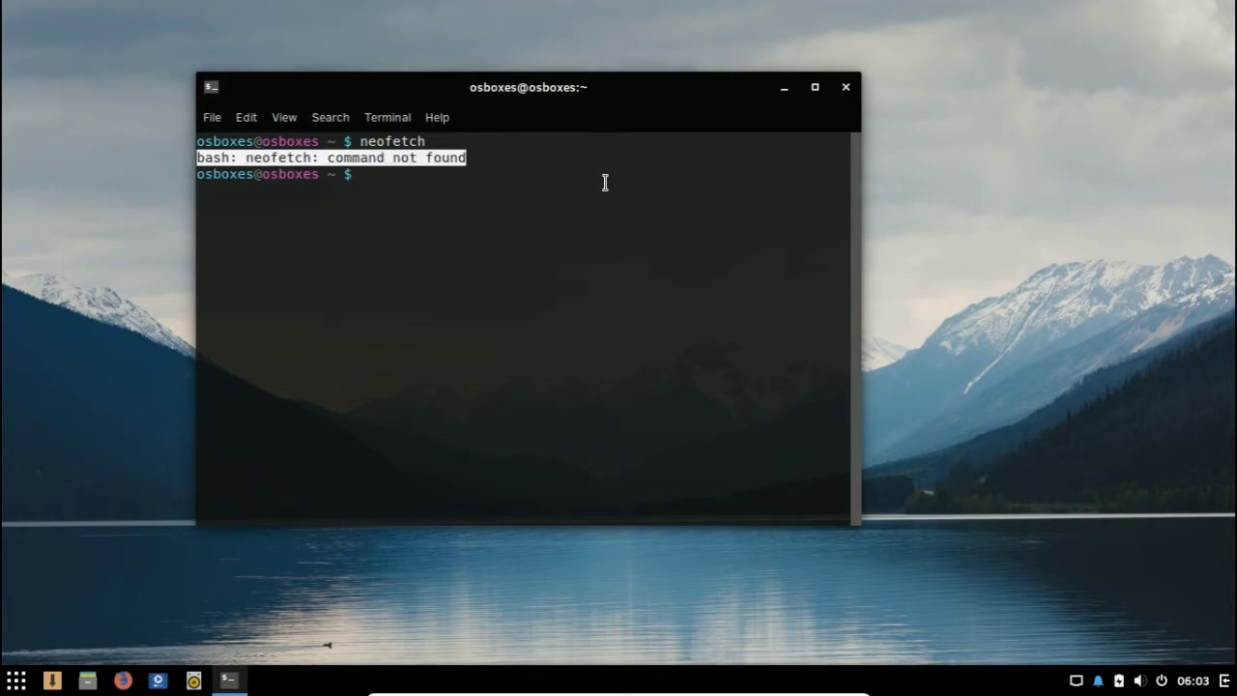
pyautogui.click(494, 219)
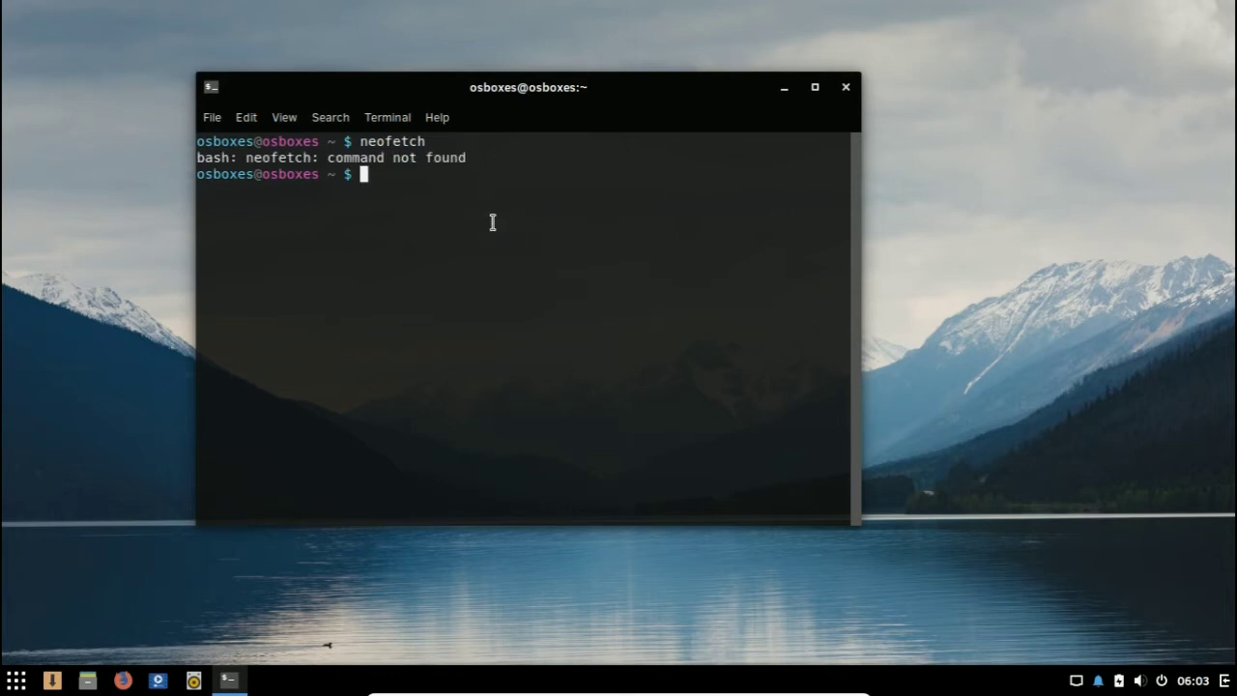
# Step: Run sudo eopkg install neofetch and authorize it with the account password
pyautogui.write('sudo eopkg insta')
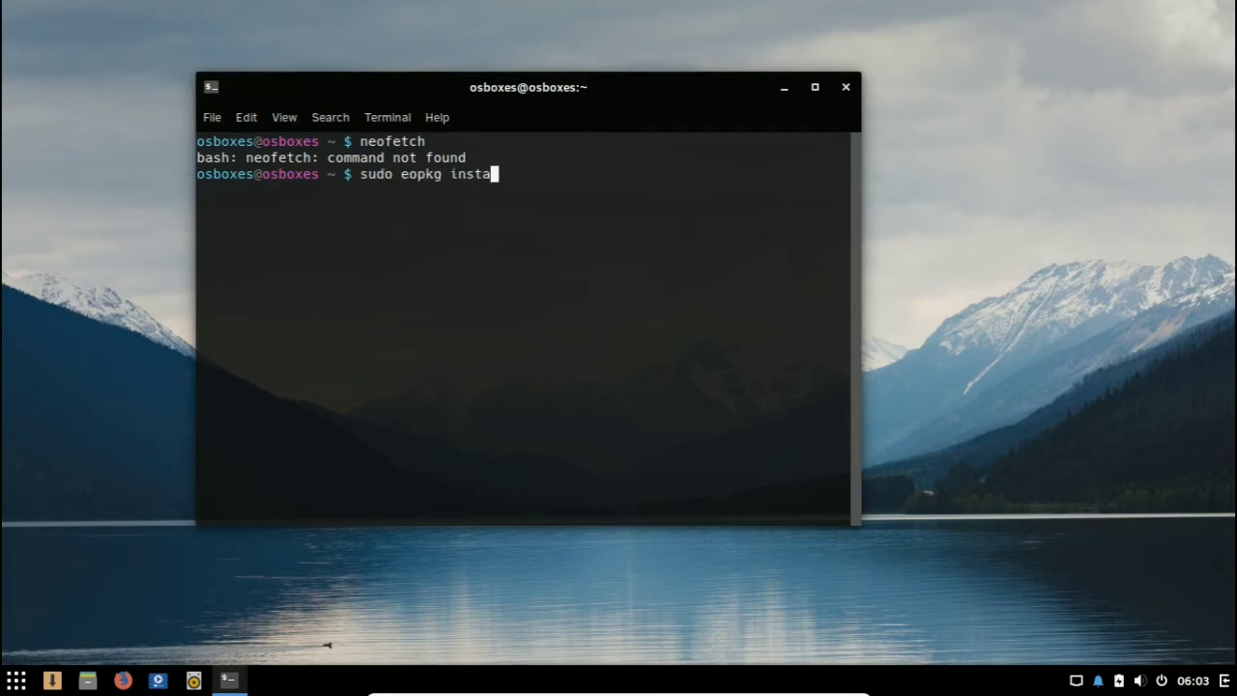
pyautogui.write('ll neofetch')
pyautogui.press('Return')
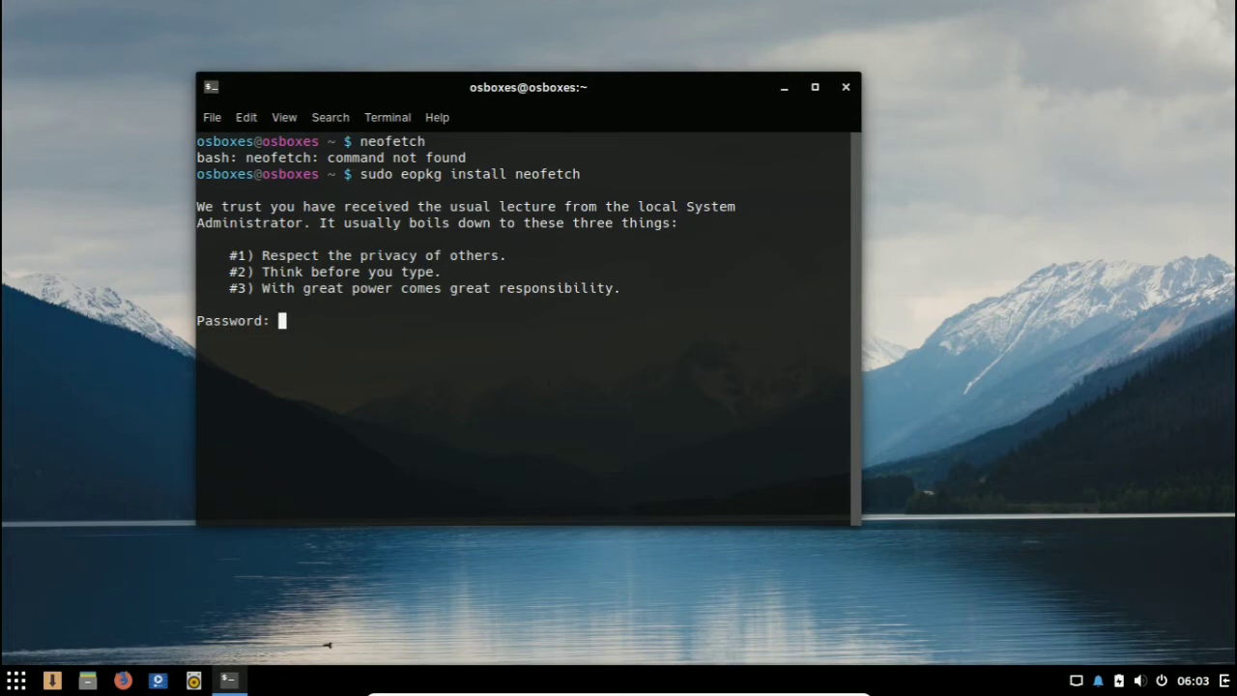
pyautogui.press('Return')
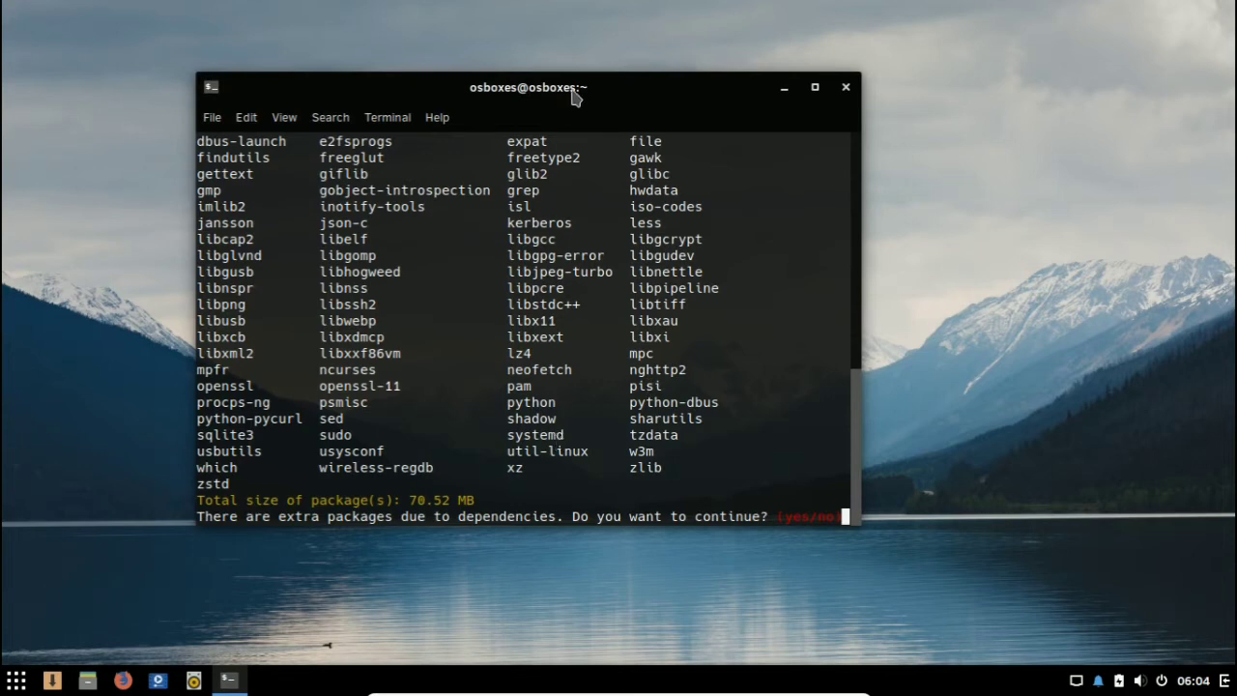
# Step: Check the total package size and accept the extra dependency packages by answering y
pyautogui.moveTo(578, 87); pyautogui.dragTo(677, 61)
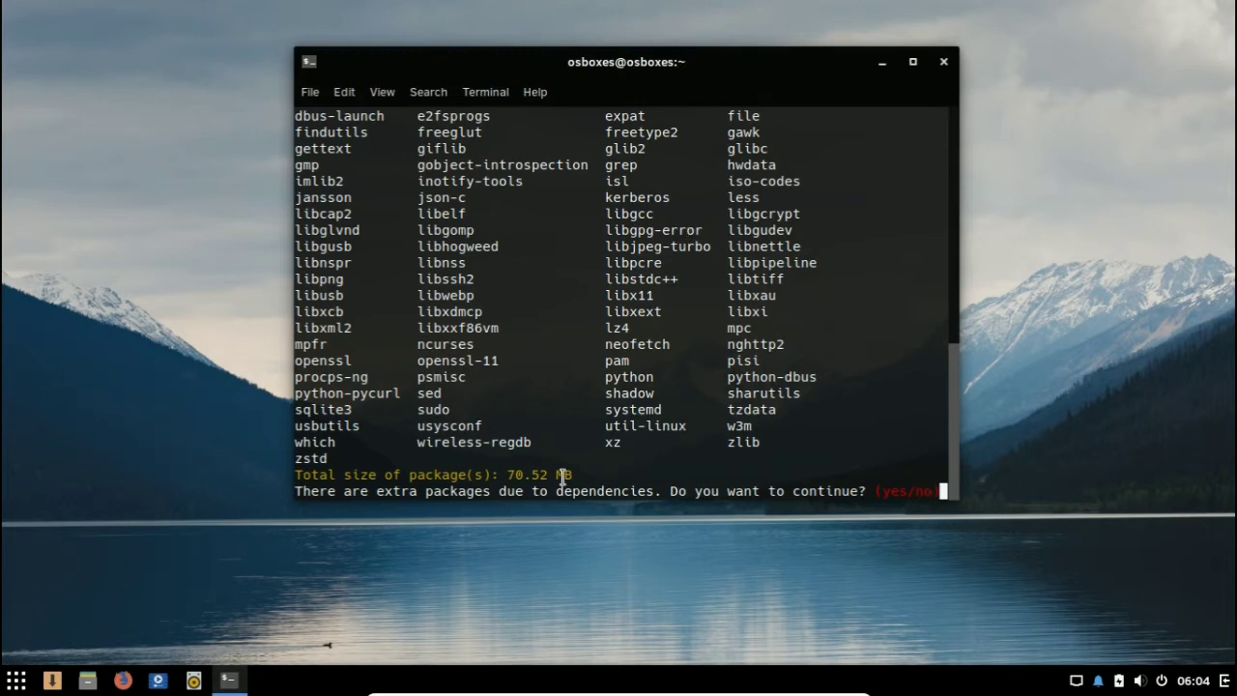
pyautogui.moveTo(580, 475); pyautogui.dragTo(506, 474)
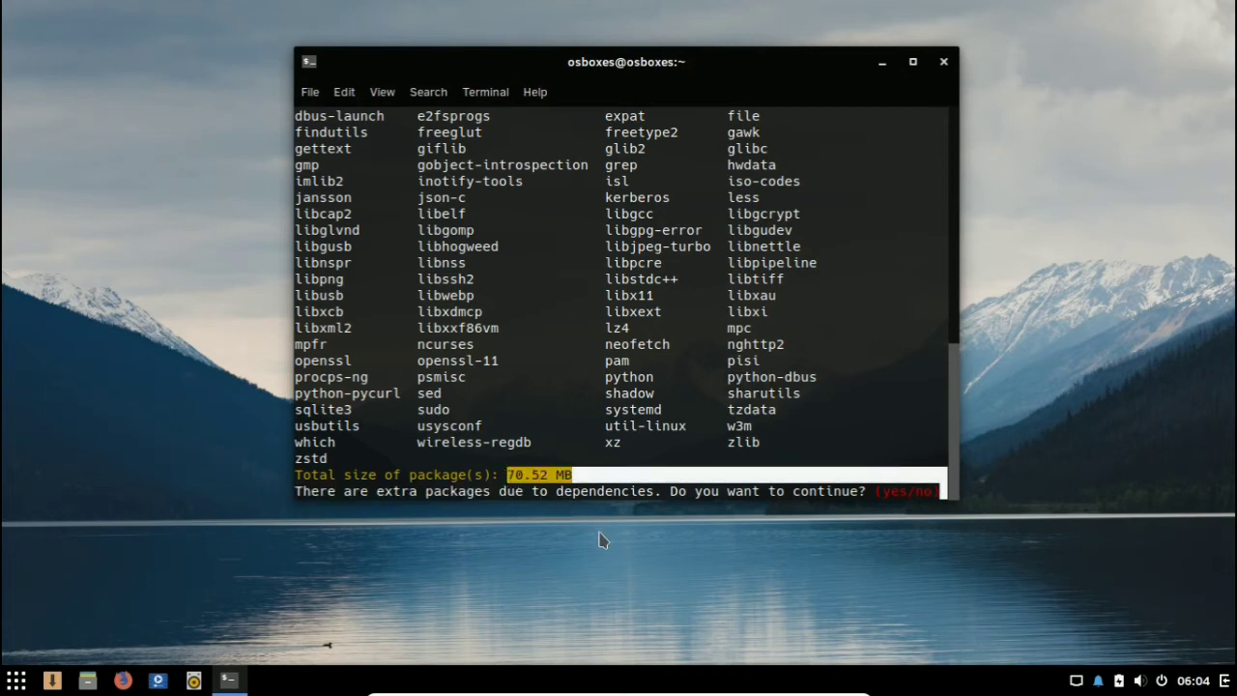
pyautogui.click(691, 466)
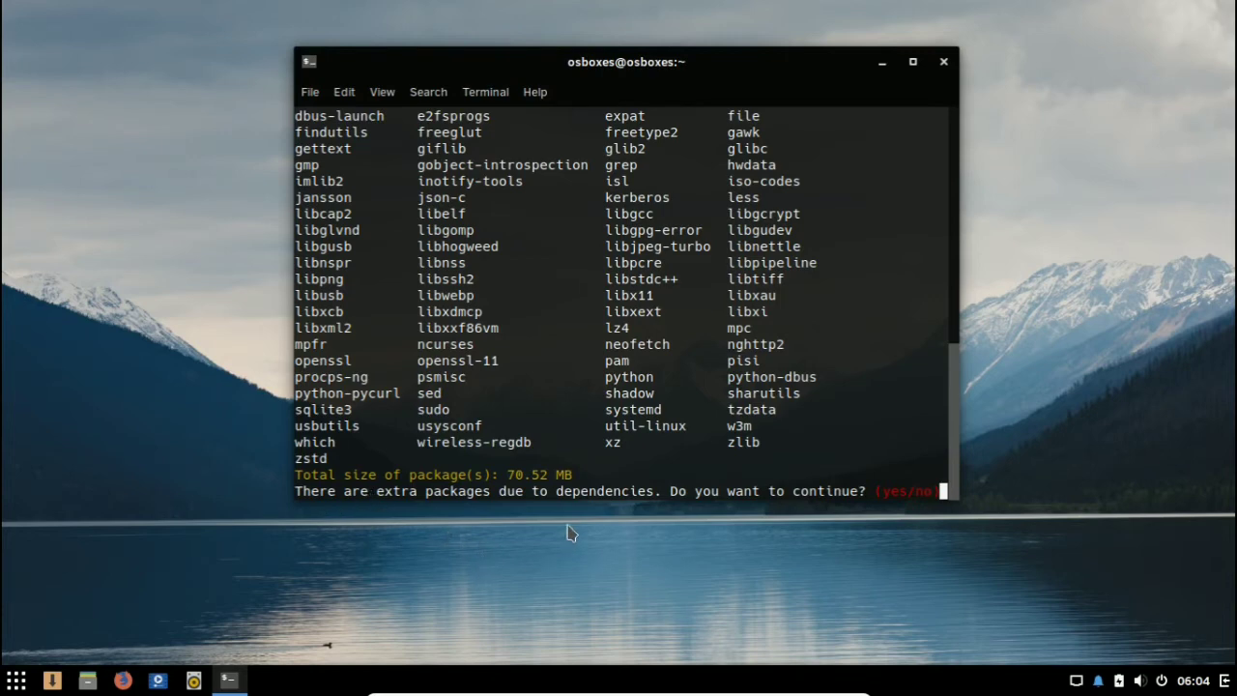
pyautogui.write('y')
pyautogui.press('Return')
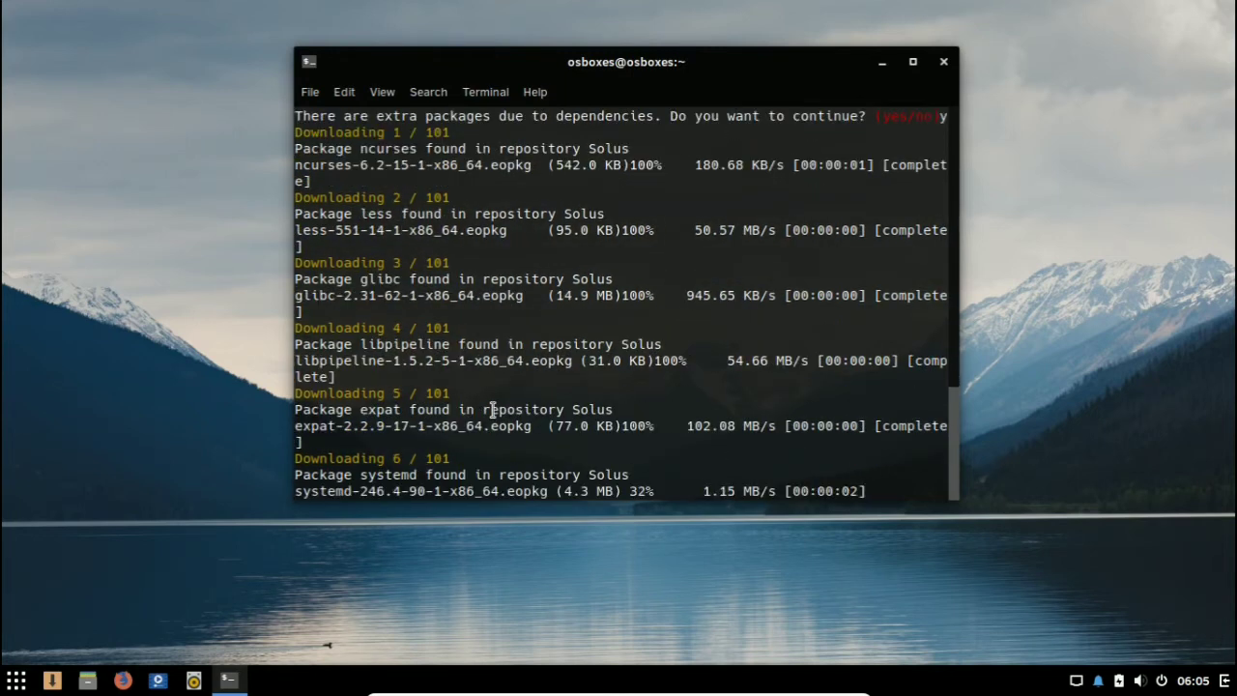
pyautogui.moveTo(620, 56); pyautogui.dragTo(662, 43)
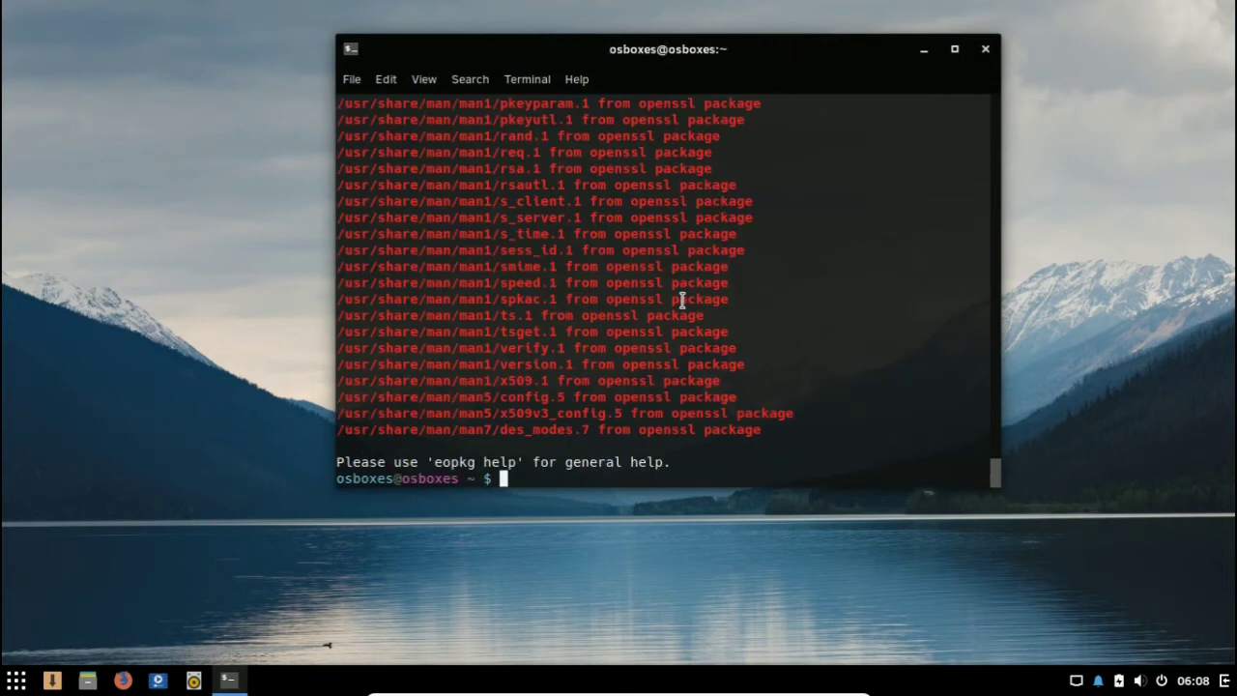
# Step: Look through the openssl package messages in the installation output and run neofetch again
pyautogui.scroll(15, 681, 300)
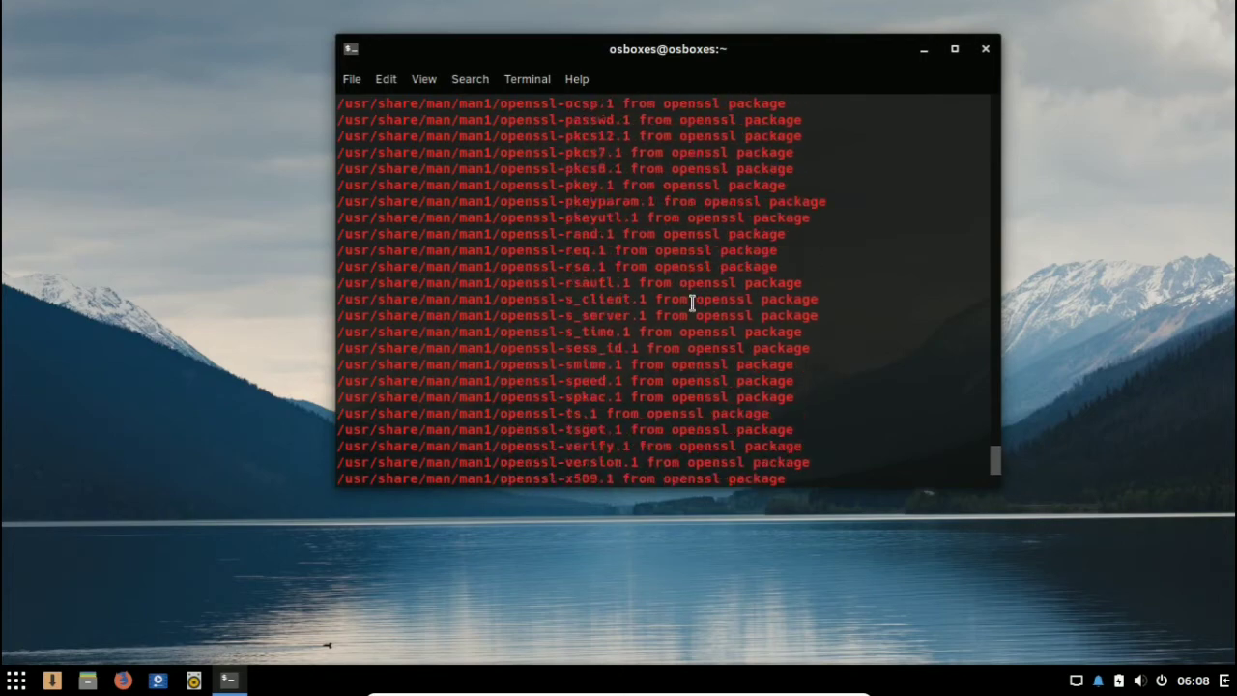
pyautogui.scroll(3, 692, 303)
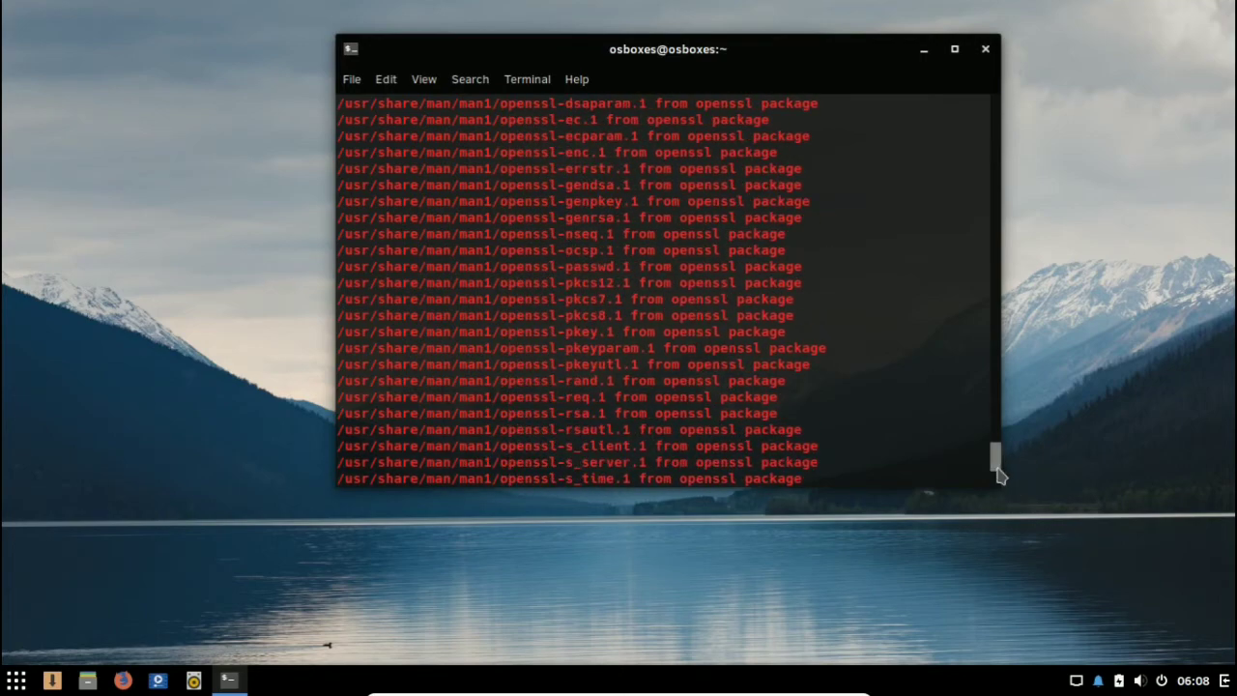
pyautogui.moveTo(998, 473); pyautogui.dragTo(997, 517)
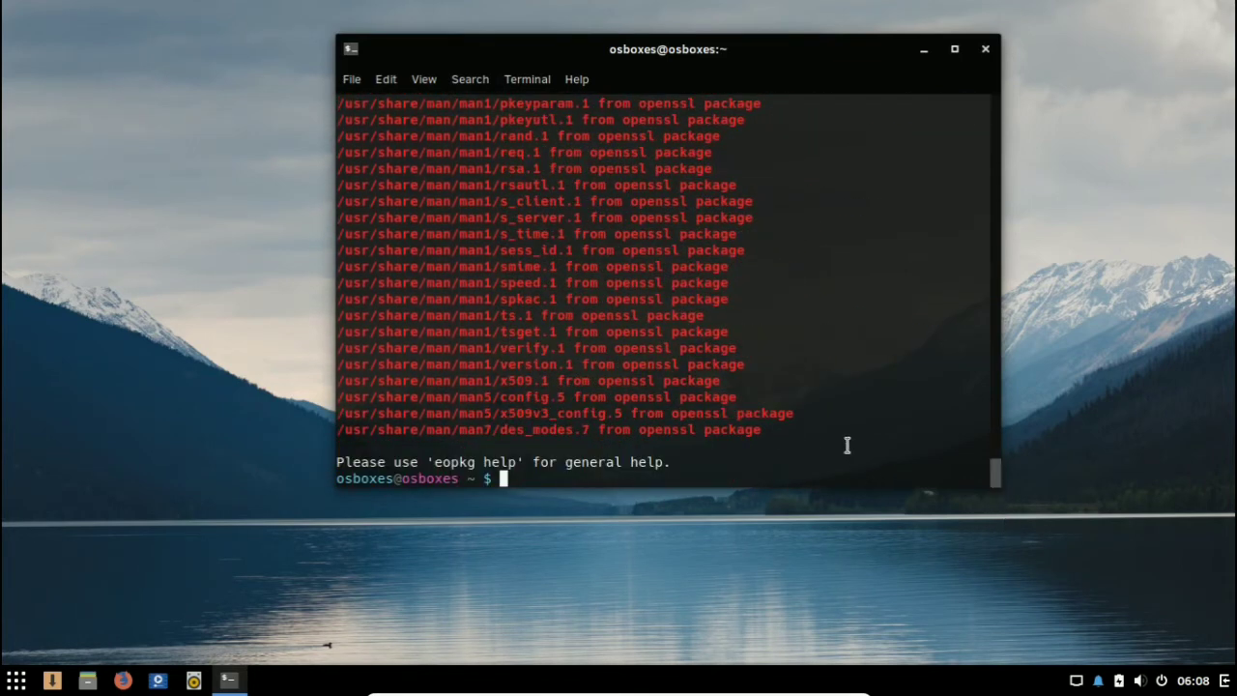
pyautogui.write('neofetch')
pyautogui.press('Return')
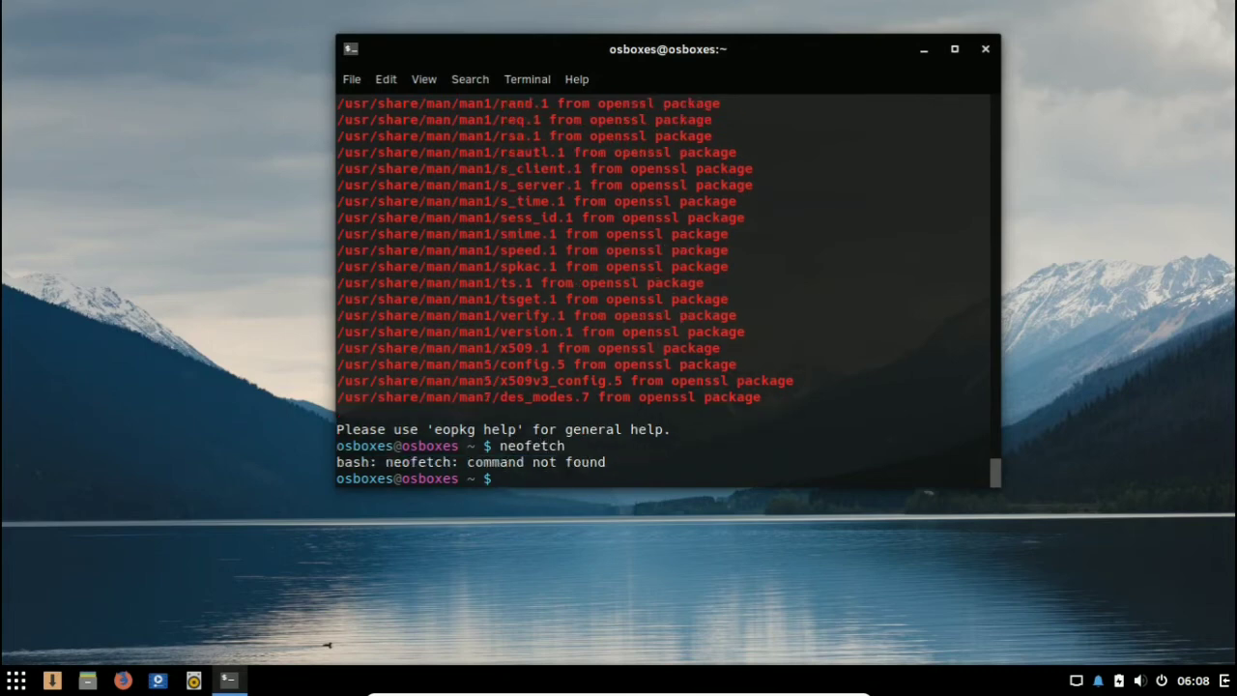
pyautogui.write('sudp')
pyautogui.write('o ')
pyautogui.write('neofetch')
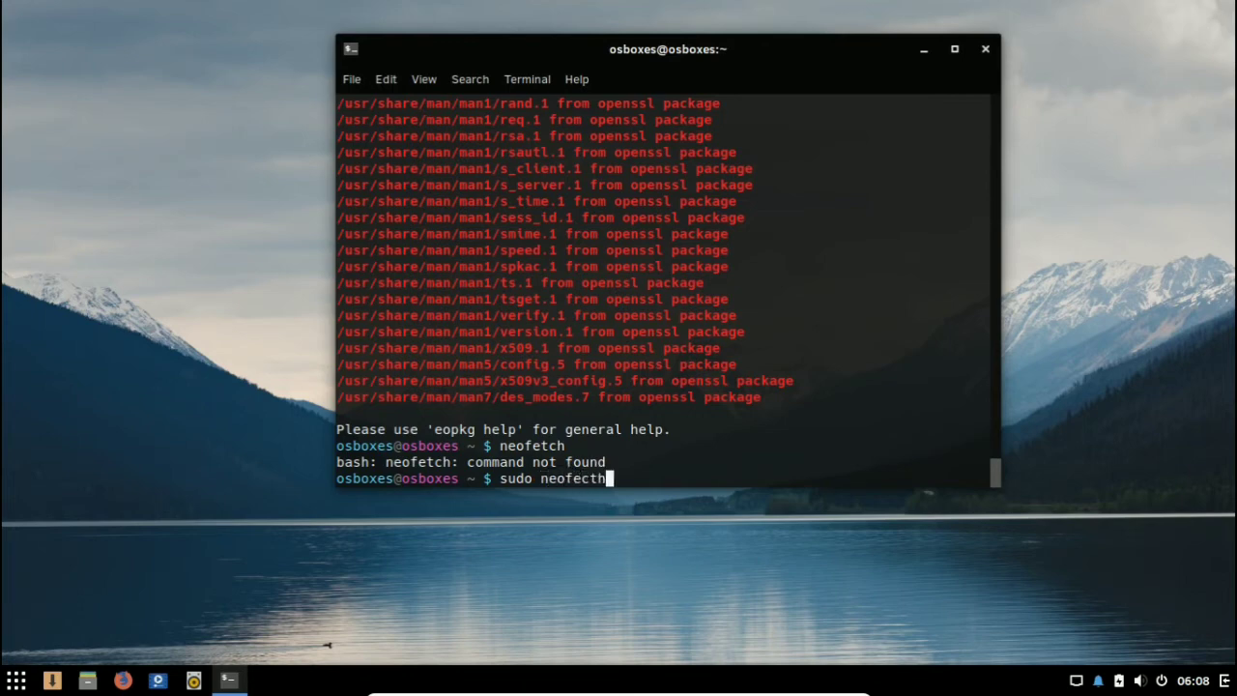
pyautogui.press('Return')
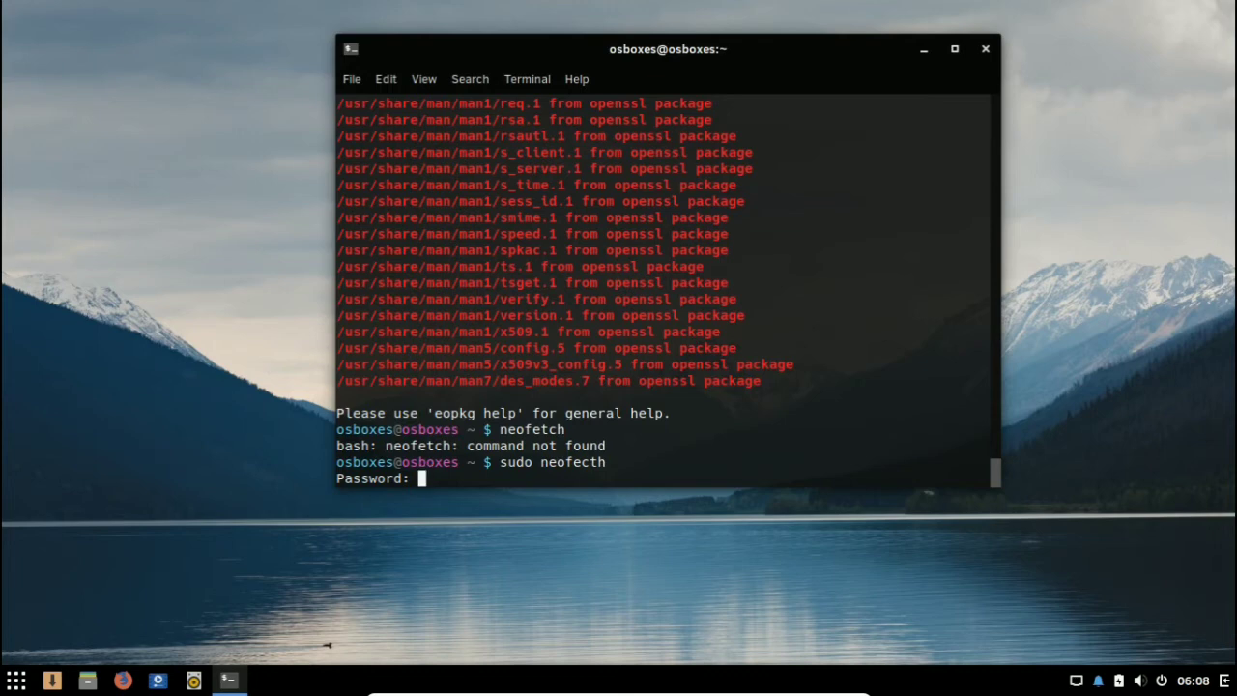
pyautogui.hotkey('ctrl', 'c')
# Step: Correct the misspelled previous command to sudo neofetch and run it with the account password
pyautogui.press('Up')
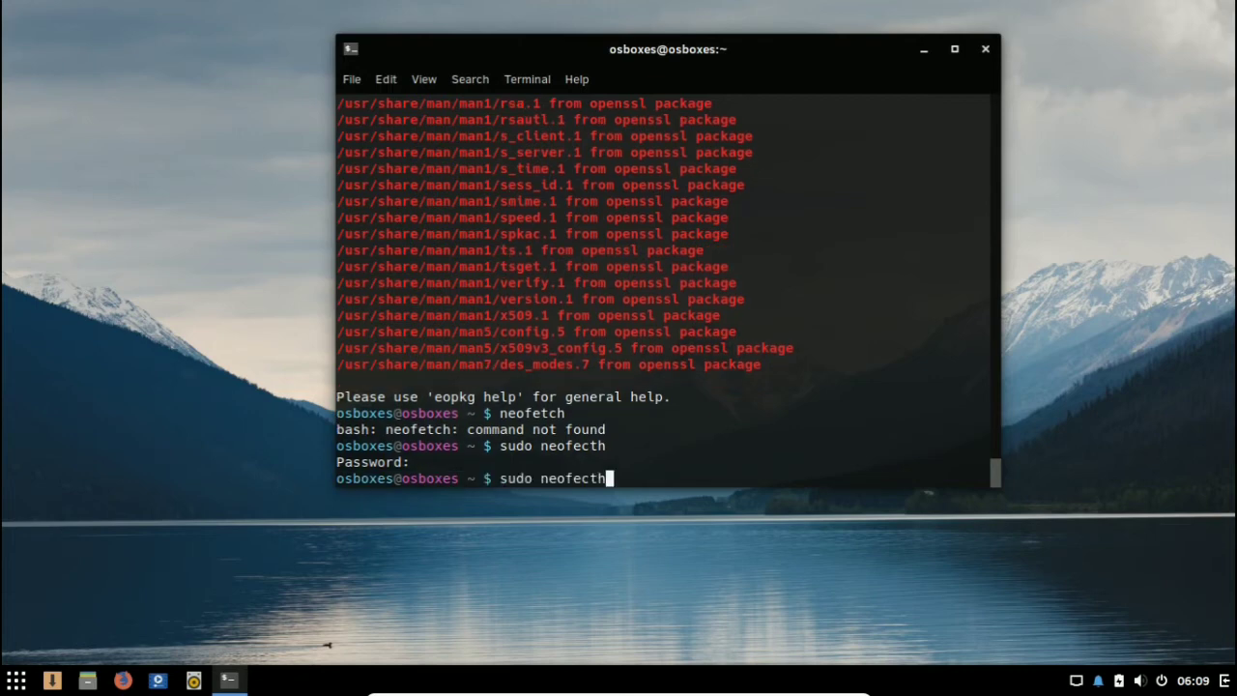
pyautogui.press('Left')
pyautogui.press('Left')
pyautogui.press('BackSpace')
pyautogui.press('BackSpace')
pyautogui.write('tc')
pyautogui.press('Return')
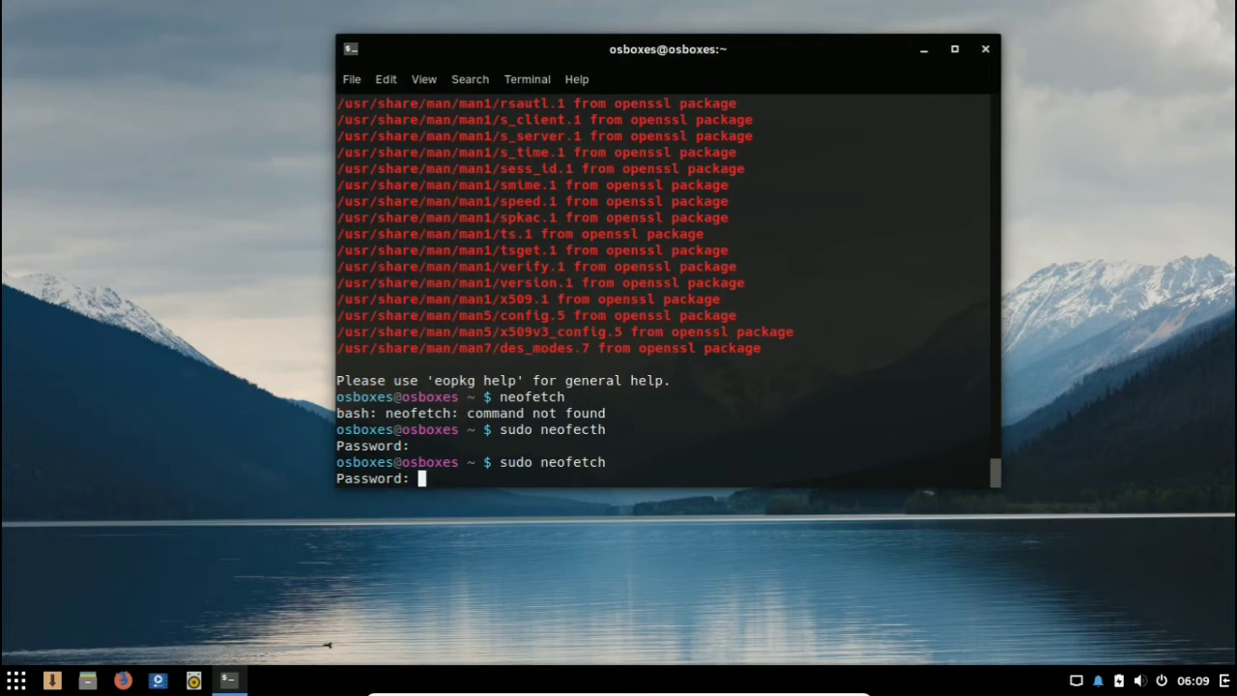
pyautogui.press('Return')
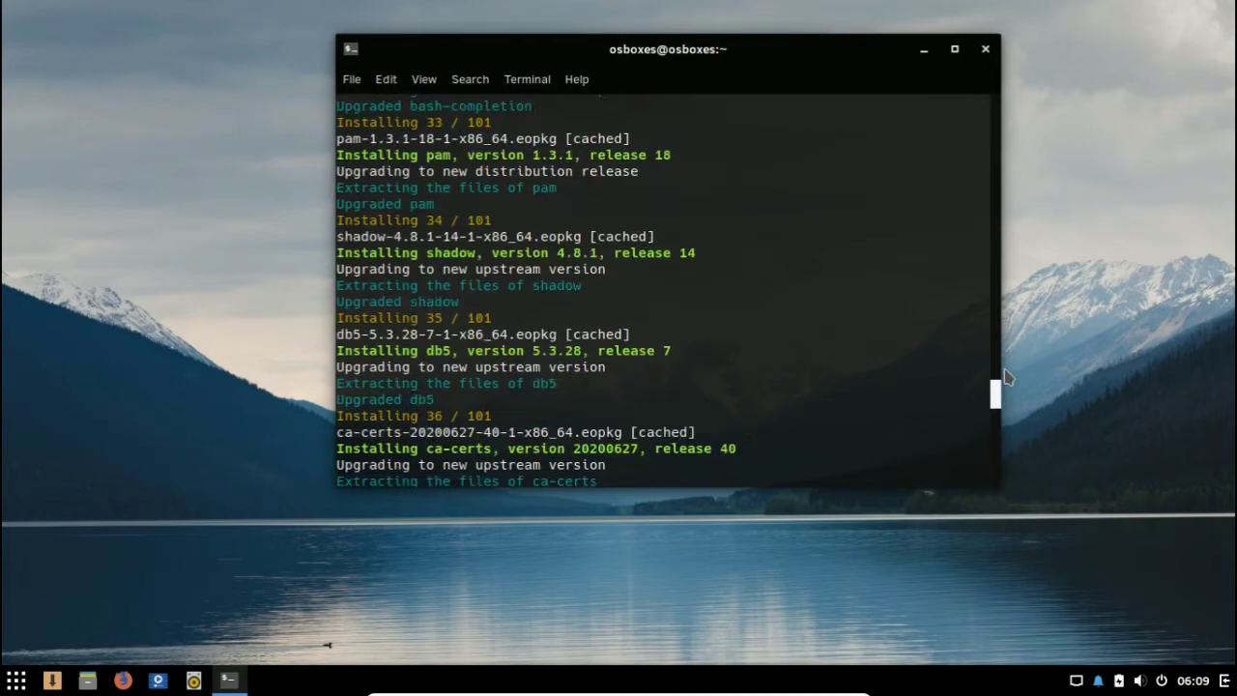
# Step: Review the terminal output of the neofetch installation from its beginning to the openssl package messages, and close the terminal
pyautogui.moveTo(996, 387); pyautogui.dragTo(978, 105)
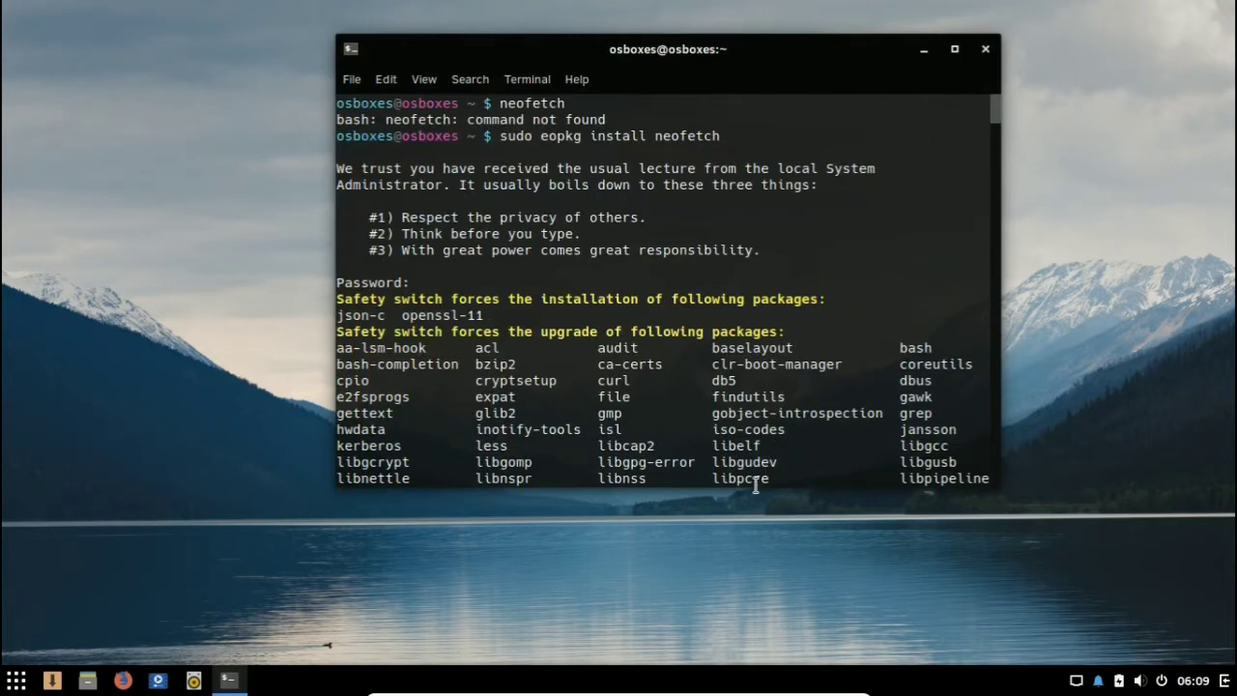
pyautogui.scroll(-5, 708, 375)
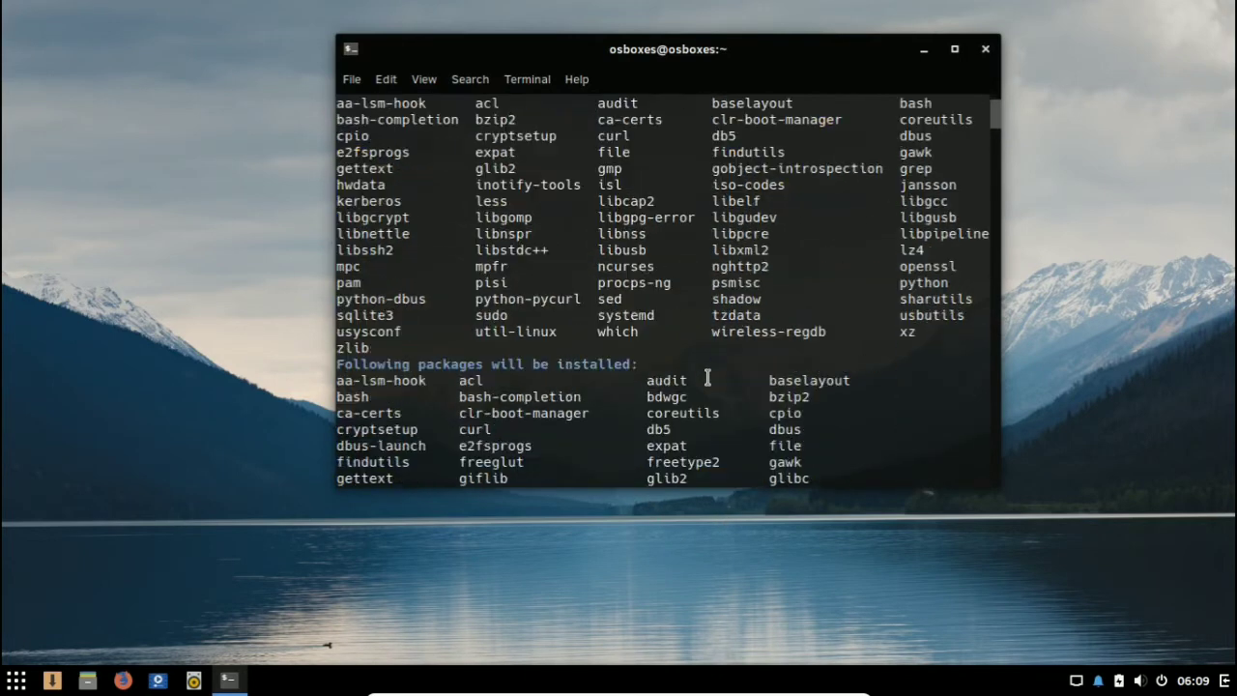
pyautogui.moveTo(999, 116); pyautogui.dragTo(986, 470)
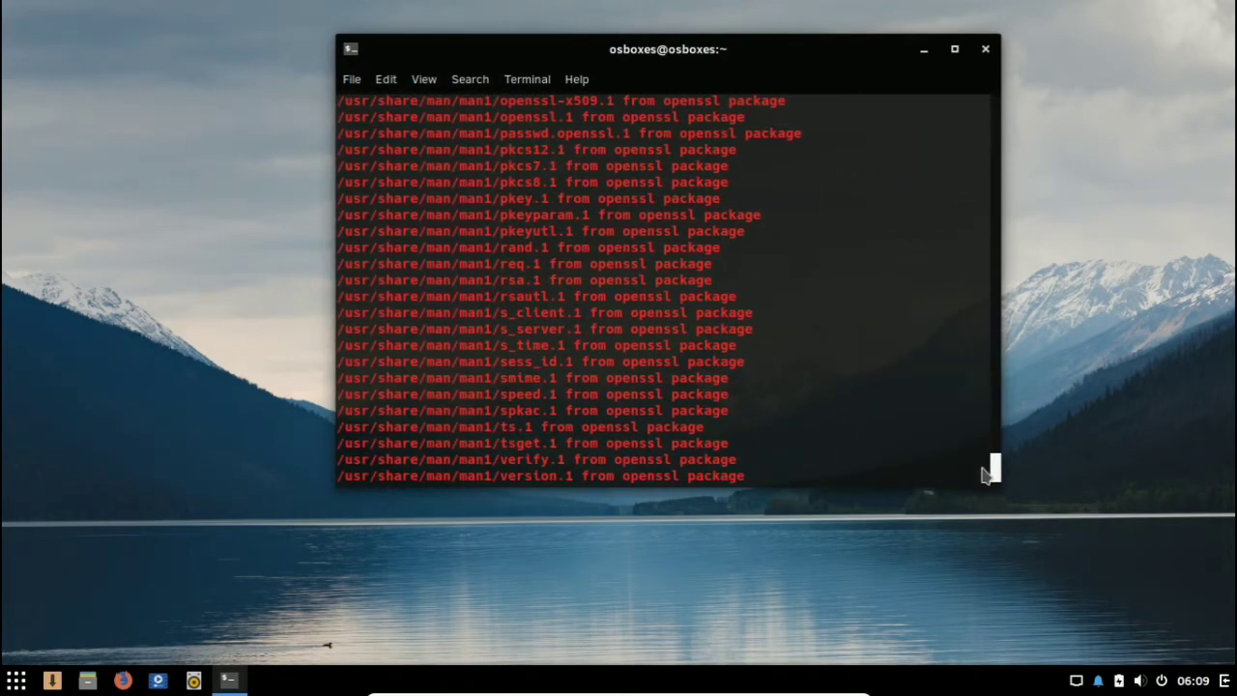
pyautogui.click(985, 48)
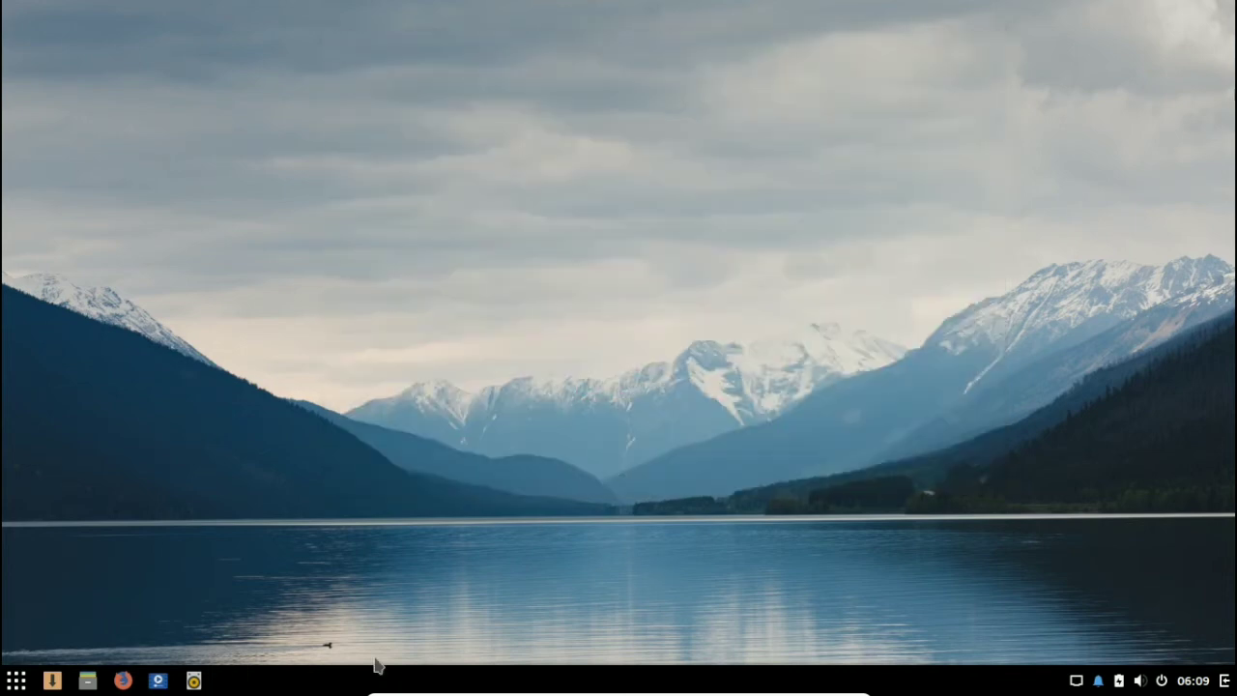
# Step: Look through the installed Office applications and the Office Software packages offered in the Software Center
pyautogui.click(14, 682)
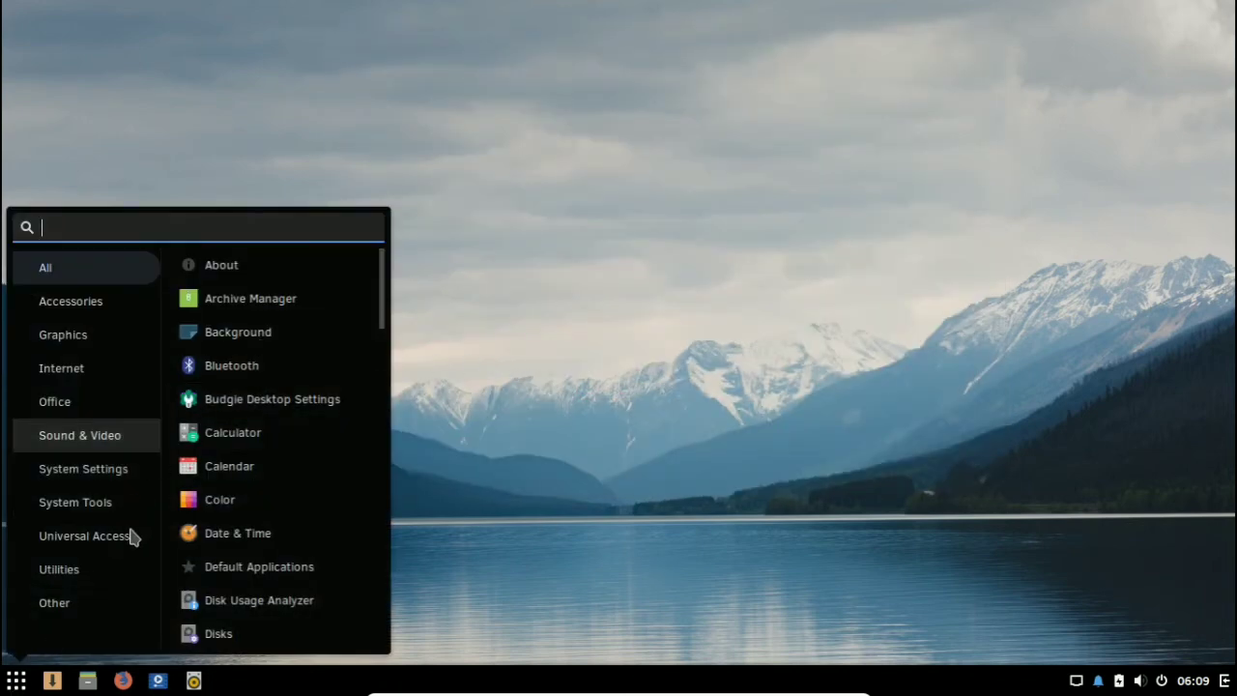
pyautogui.click(81, 410)
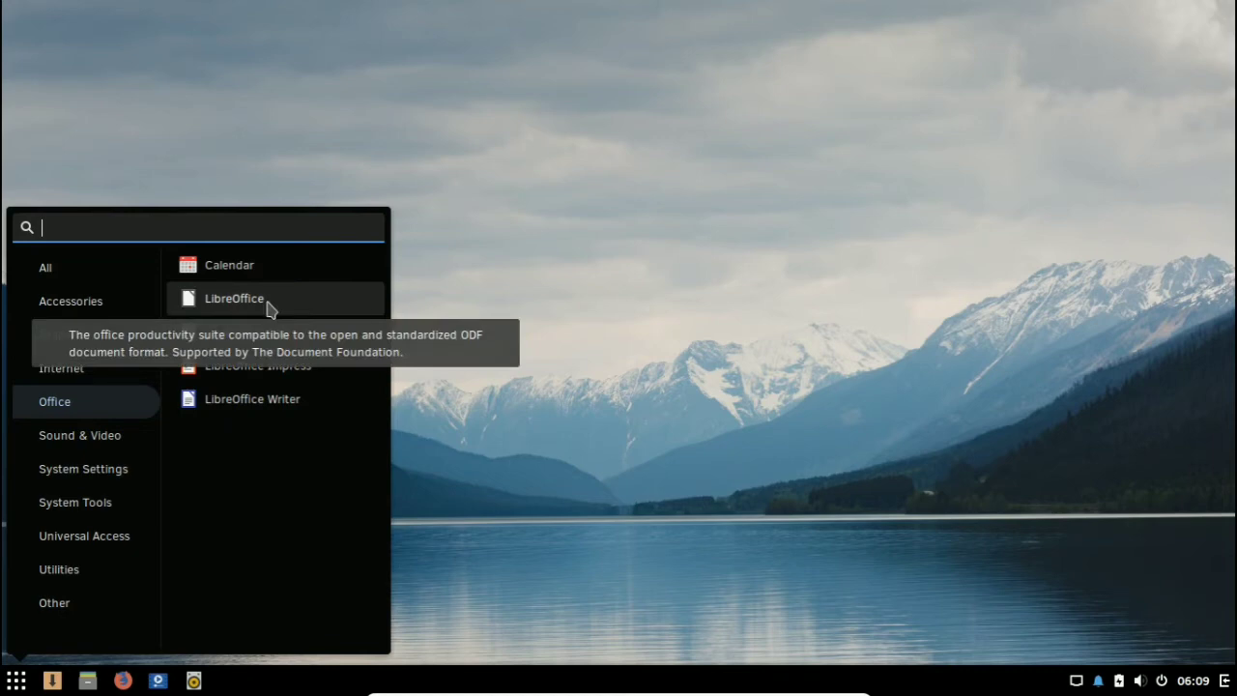
pyautogui.click(52, 681)
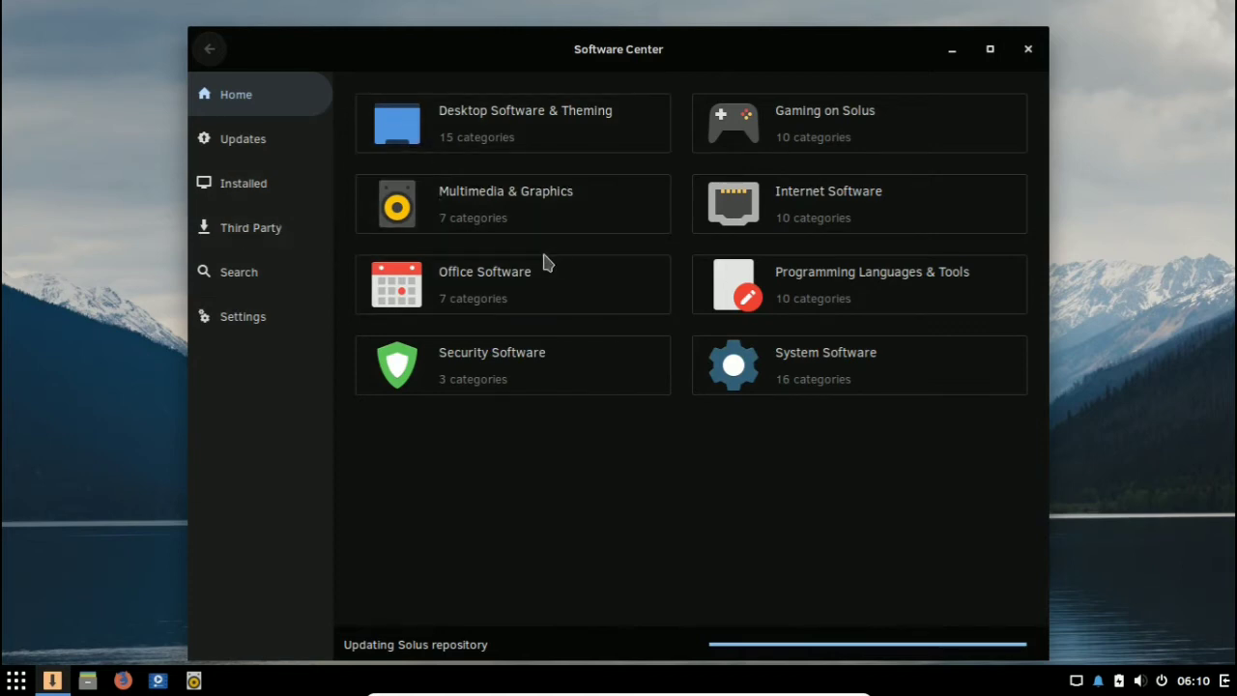
pyautogui.click(507, 282)
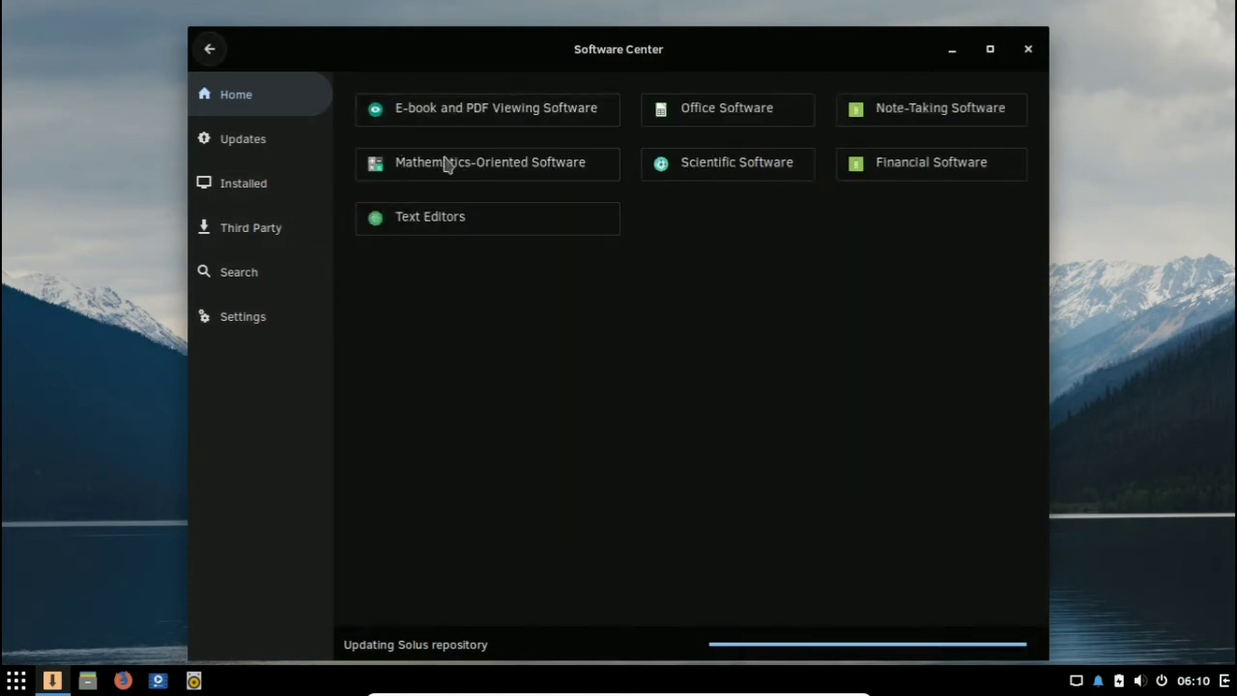
pyautogui.click(707, 122)
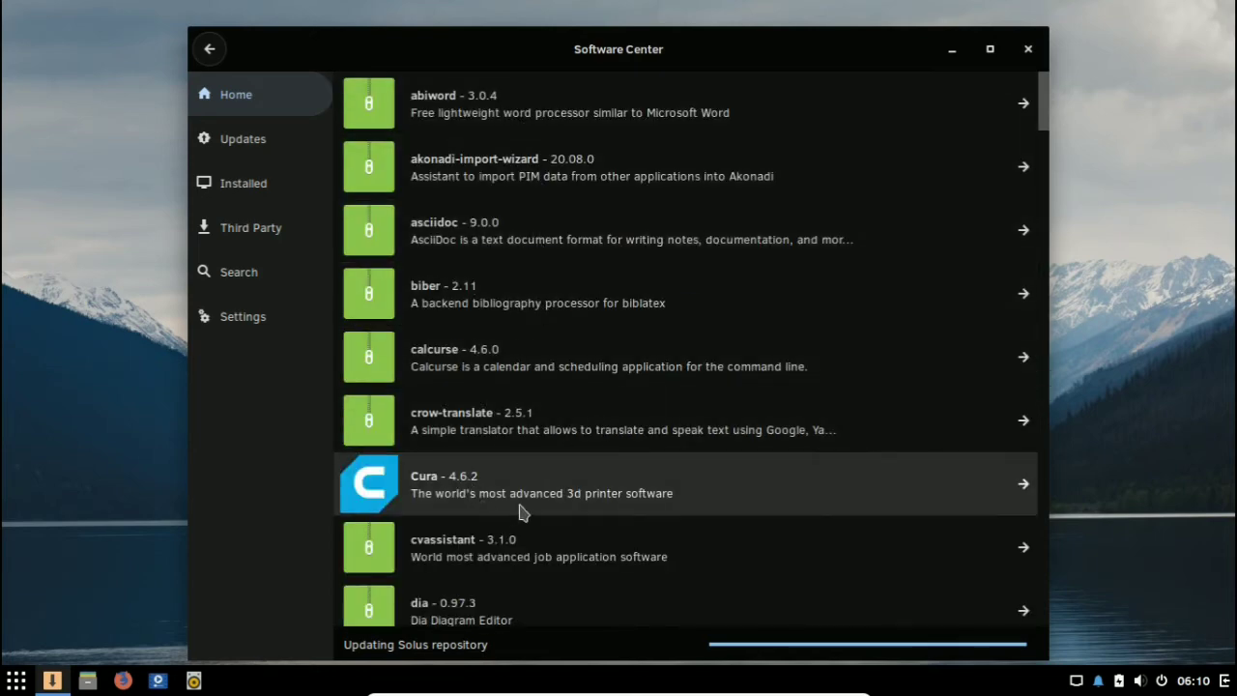
pyautogui.scroll(-12, 520, 512)
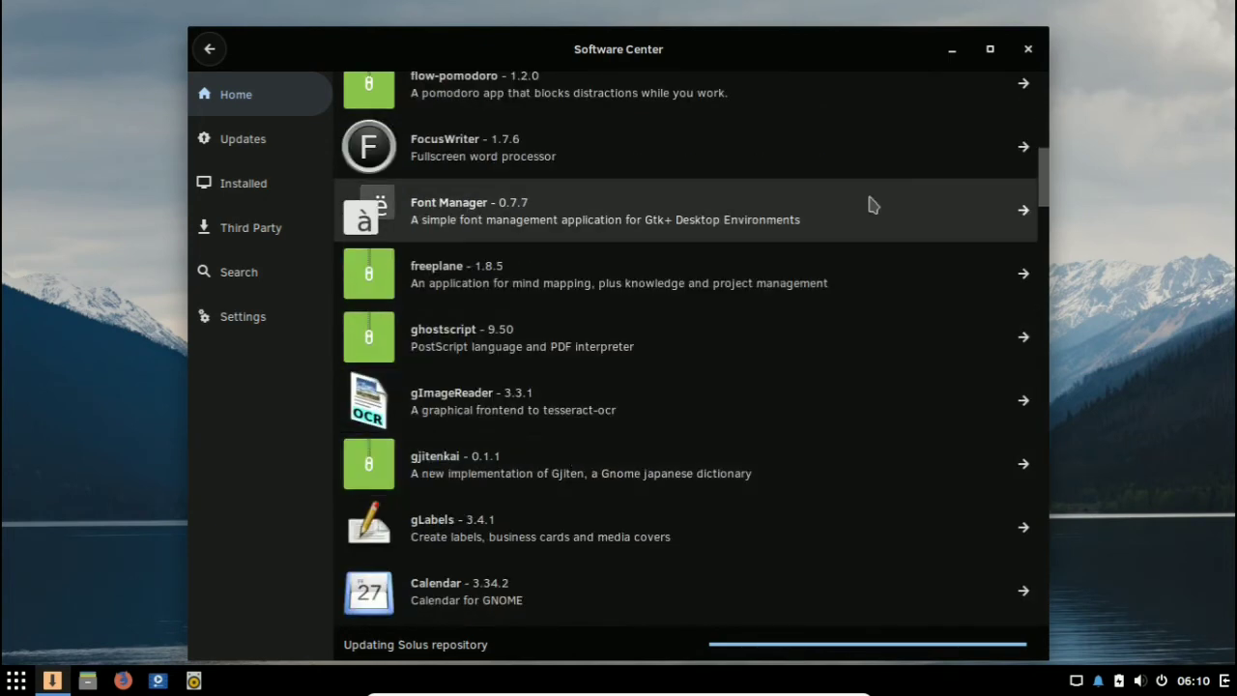
pyautogui.moveTo(1044, 164)
pyautogui.mouseDown()
pyautogui.moveTo(1081, 421)
pyautogui.moveTo(1050, 429)
pyautogui.mouseUp()
# Step: Launch LibreOffice from the installed Office applications and close the Software Center
pyautogui.click(17, 681)
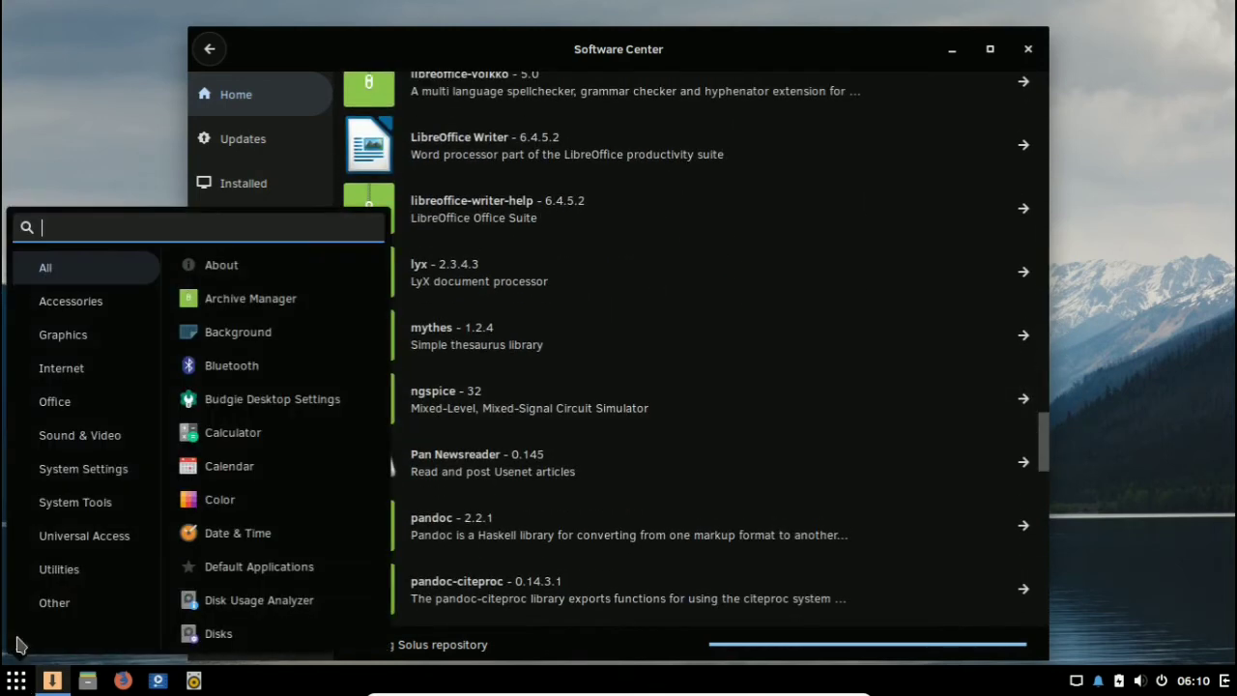
pyautogui.click(101, 432)
pyautogui.click(108, 414)
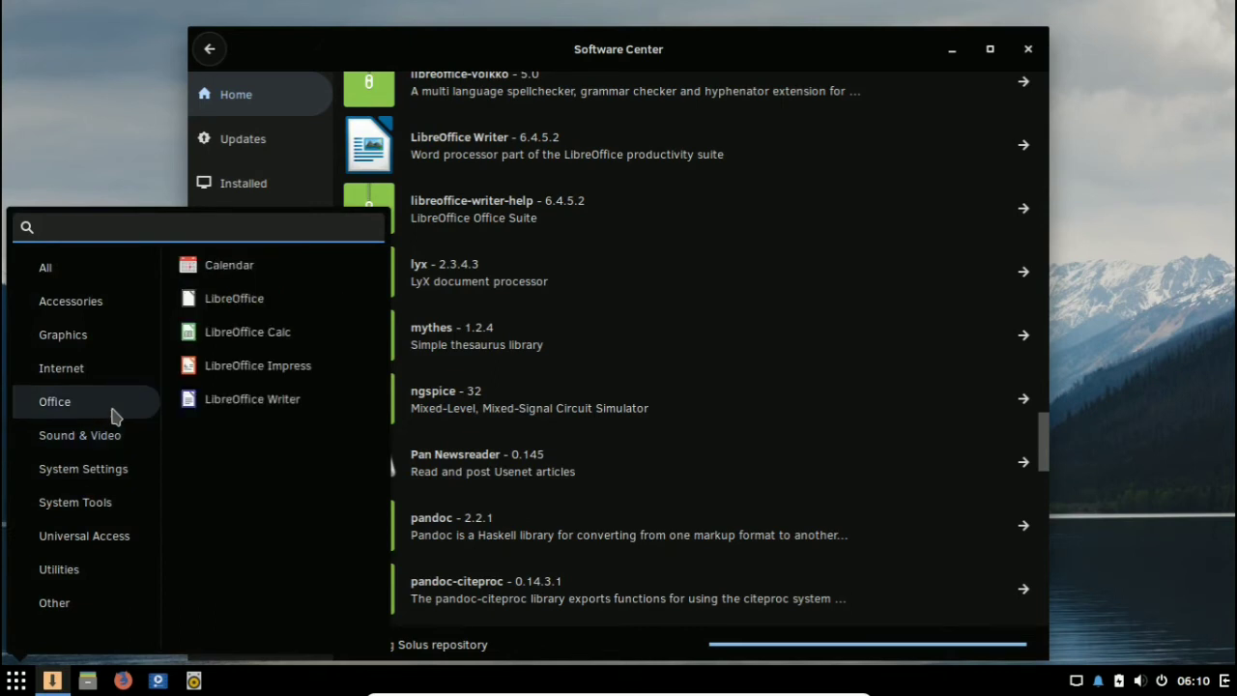
pyautogui.click(253, 306)
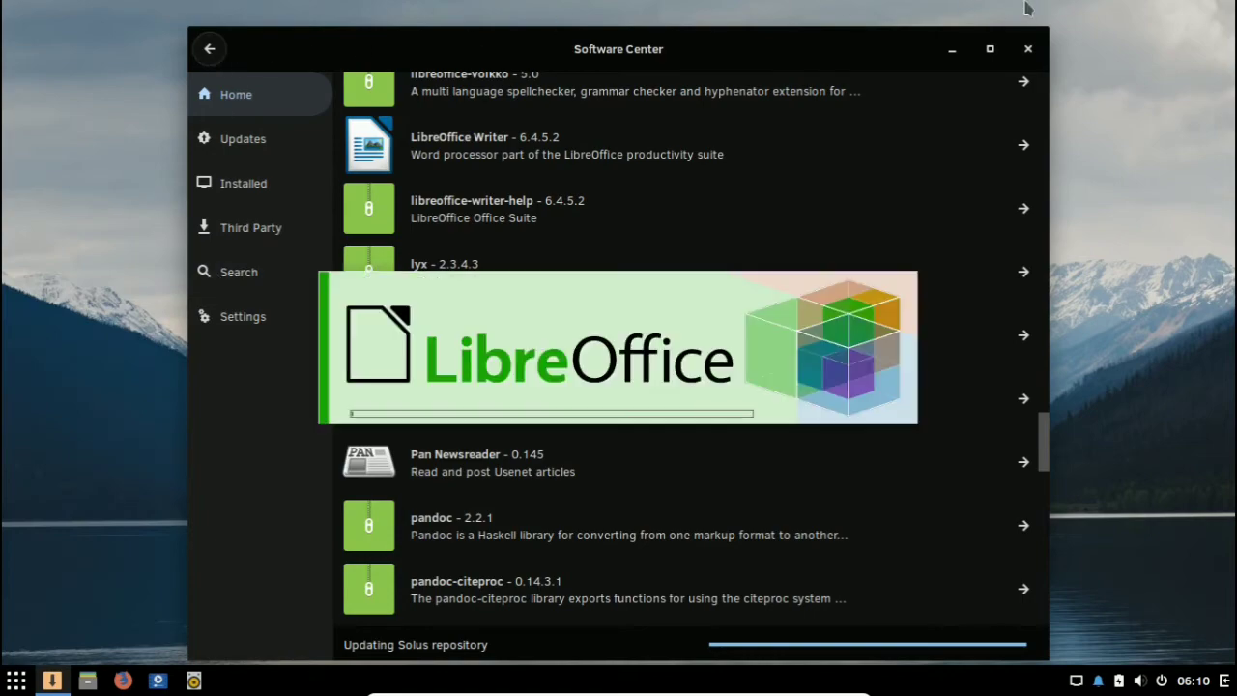
pyautogui.click(1027, 48)
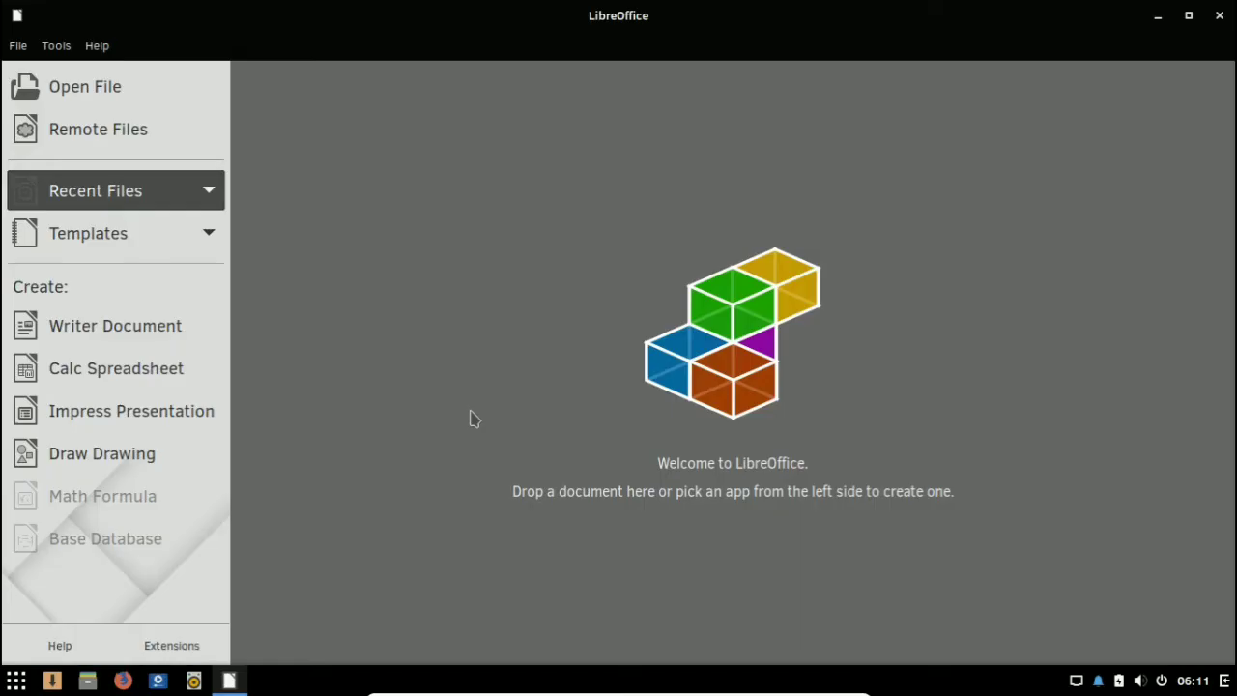
# Step: Turn the maximized LibreOffice start window into a smaller floating window, reposition it on the desktop and close it
pyautogui.click(1189, 15)
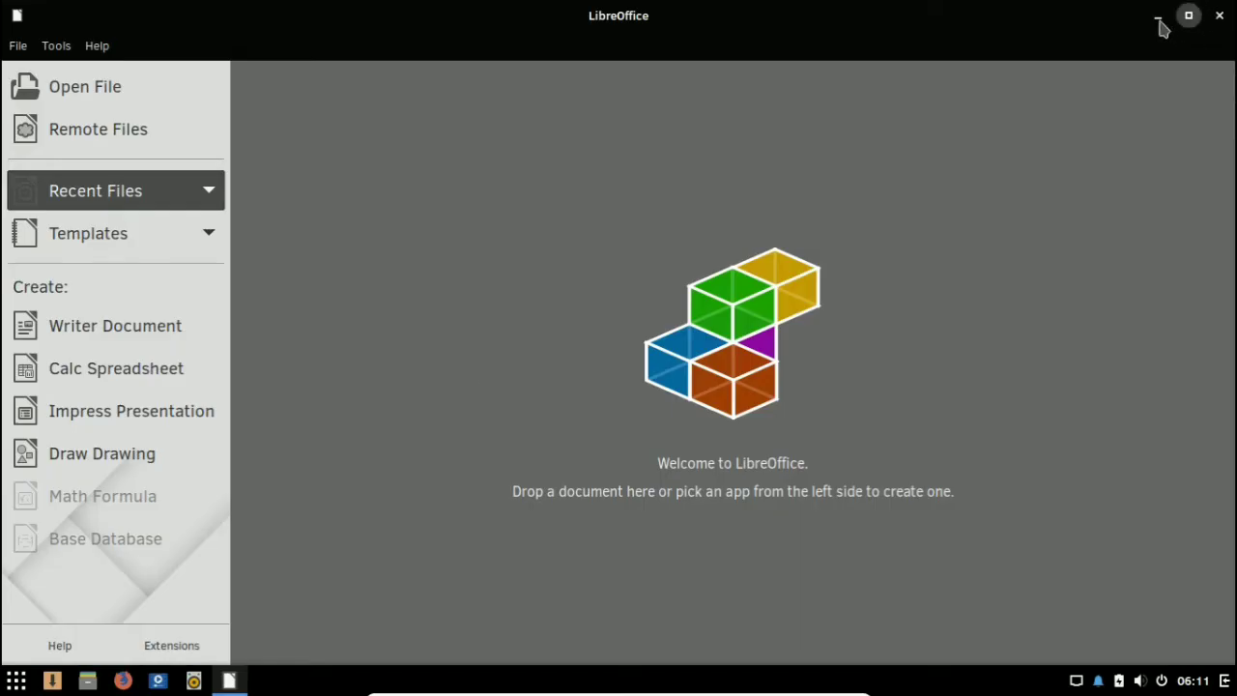
pyautogui.moveTo(665, 81); pyautogui.dragTo(657, 27)
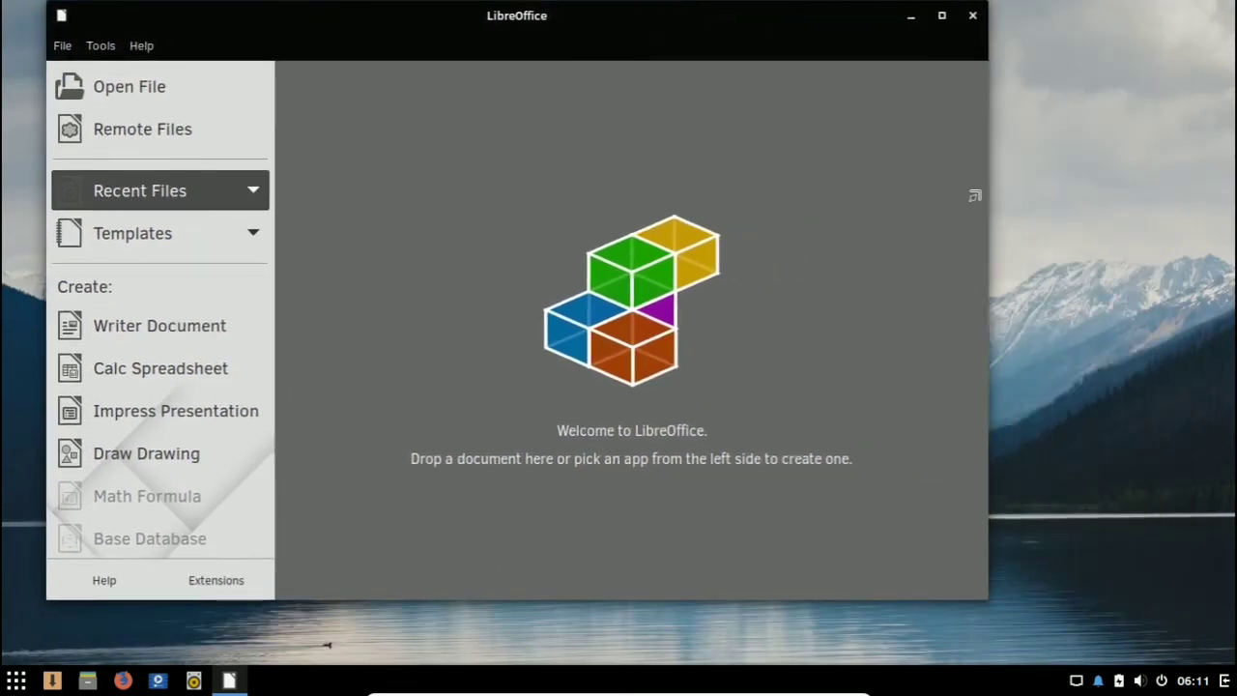
pyautogui.moveTo(580, 23); pyautogui.dragTo(685, 35)
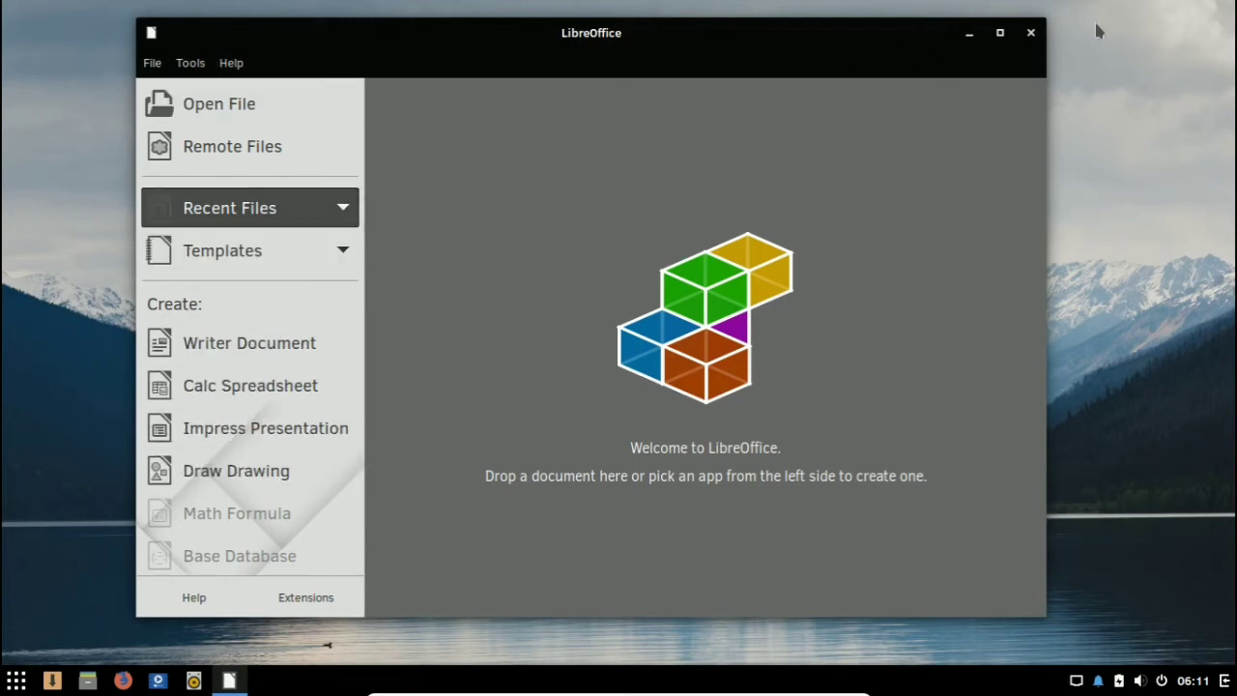
pyautogui.click(1032, 36)
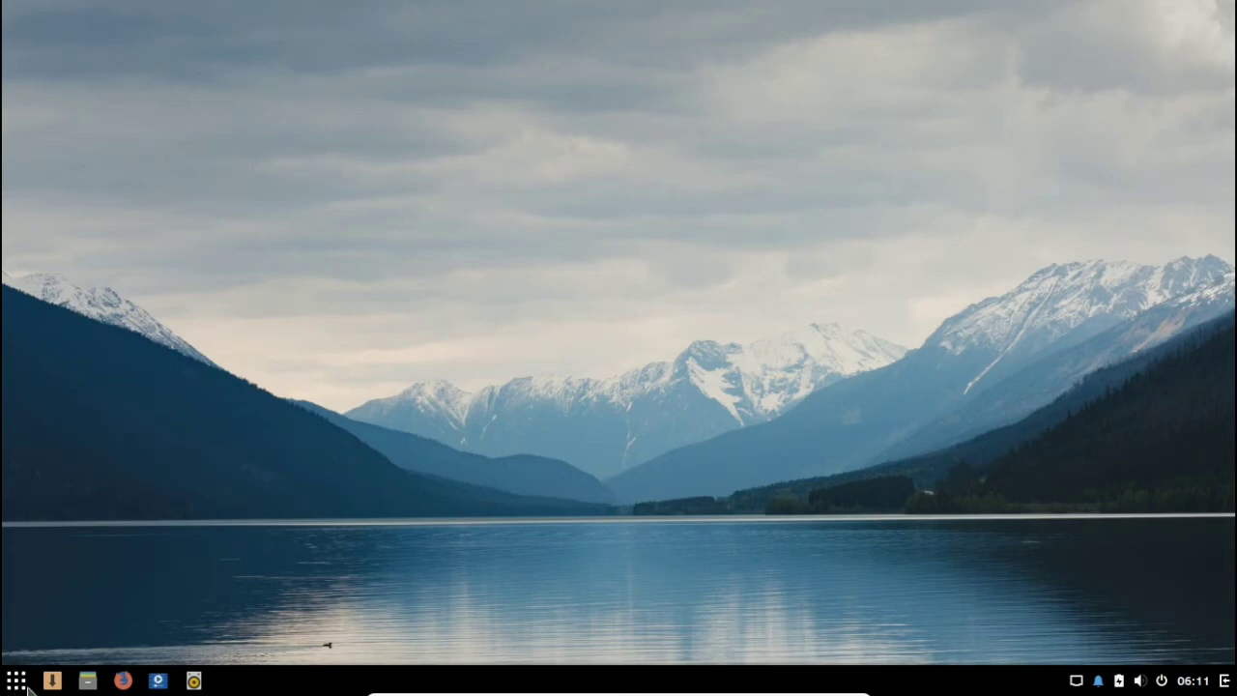
# Step: Reopen the Software Center and browse the Programming libraries packages under Programming Languages & Tools
pyautogui.click(58, 684)
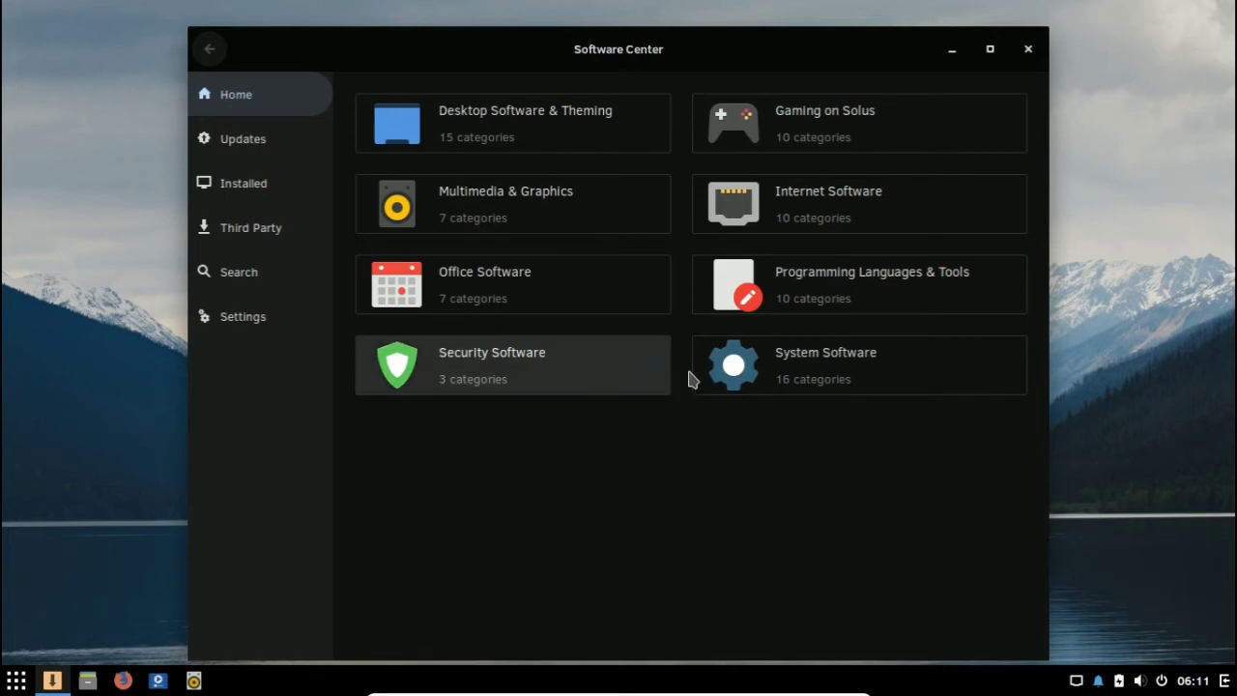
pyautogui.click(902, 294)
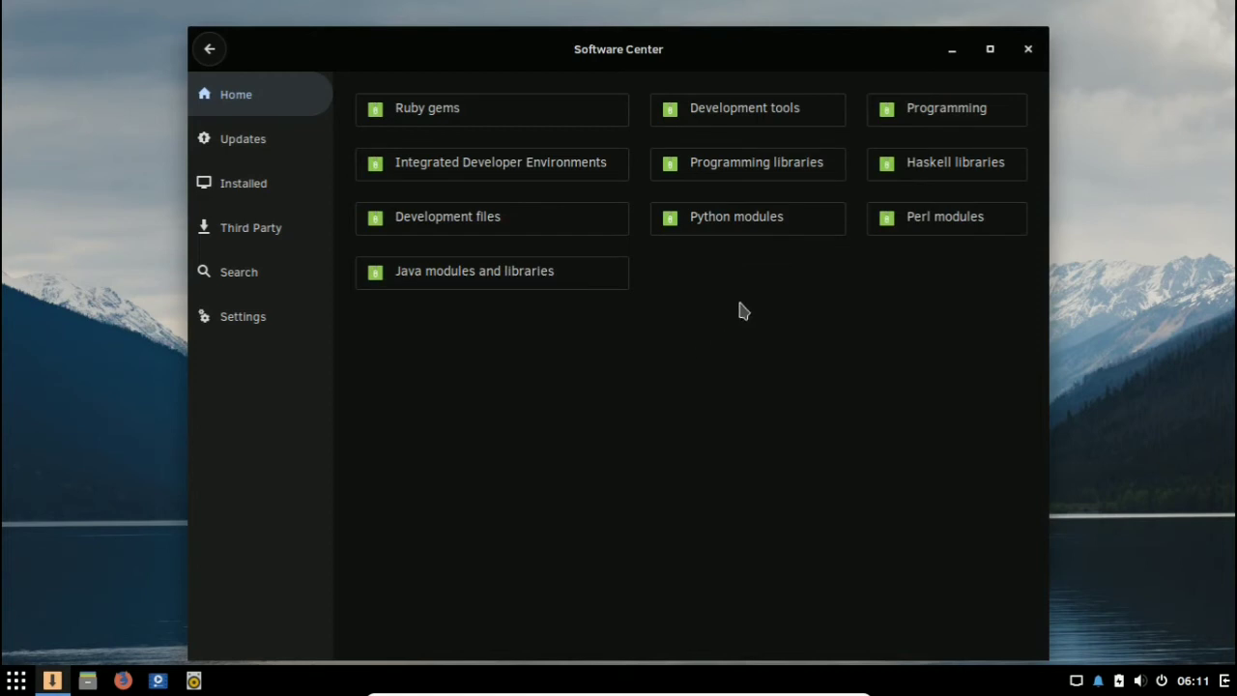
pyautogui.click(782, 155)
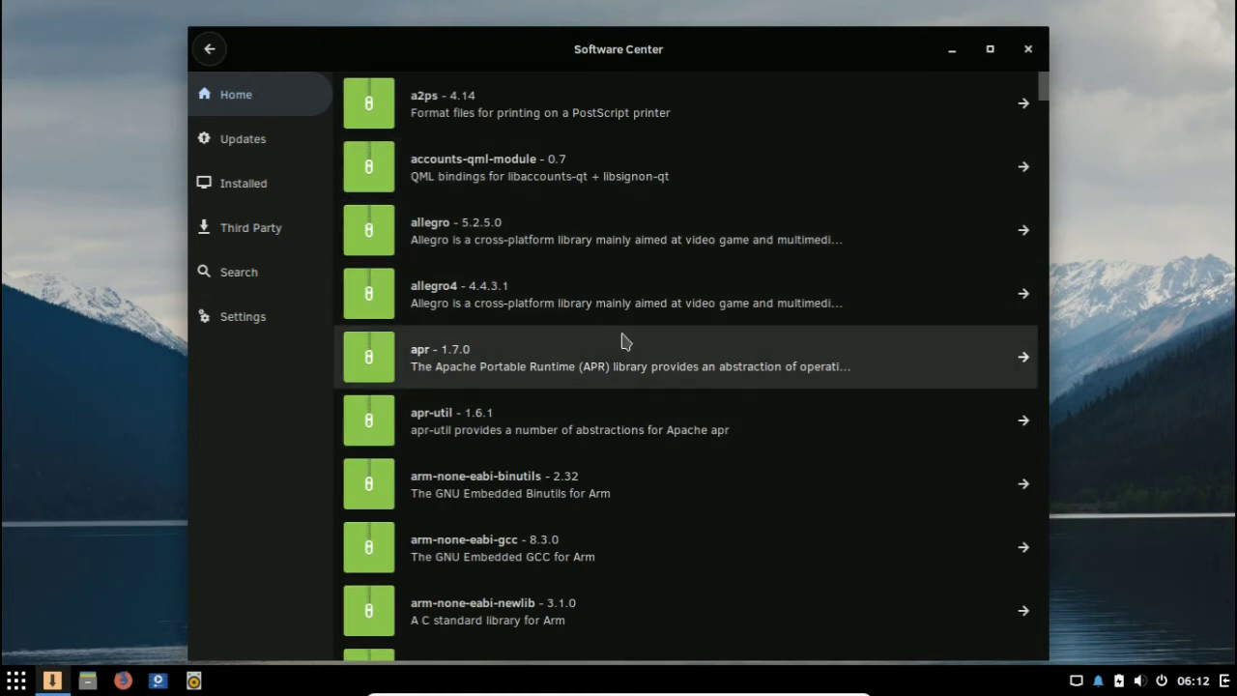
pyautogui.moveTo(1043, 94); pyautogui.dragTo(1036, 314)
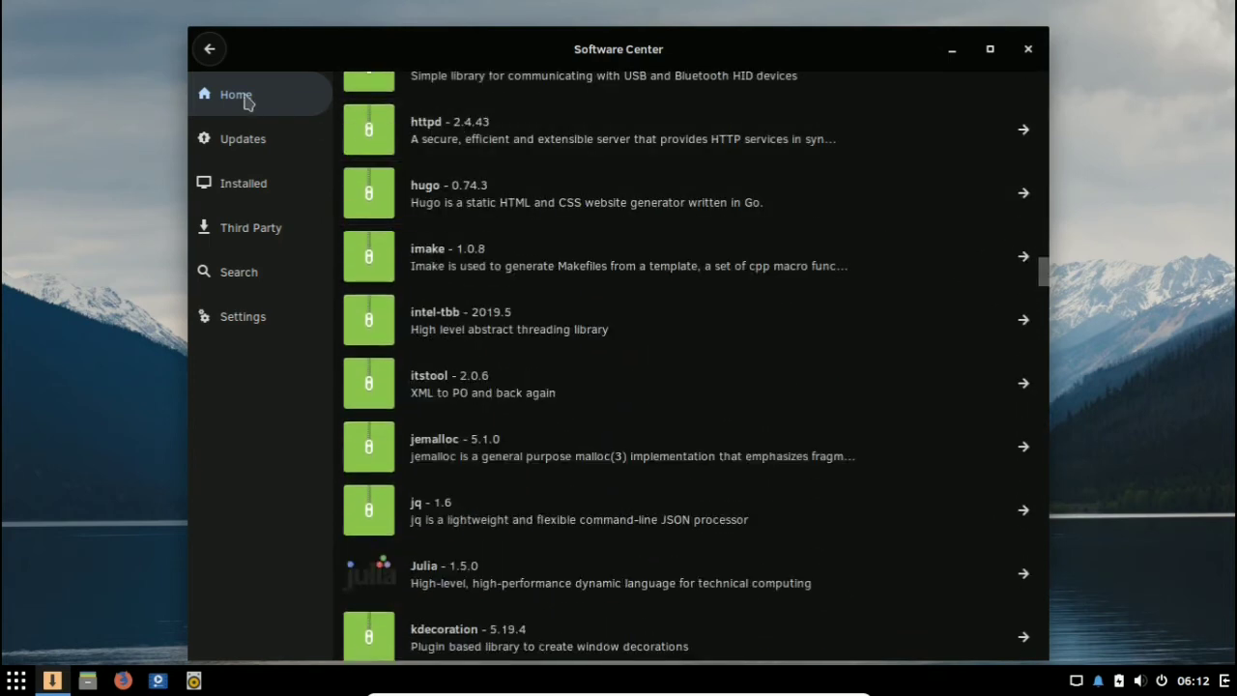
pyautogui.click(209, 50)
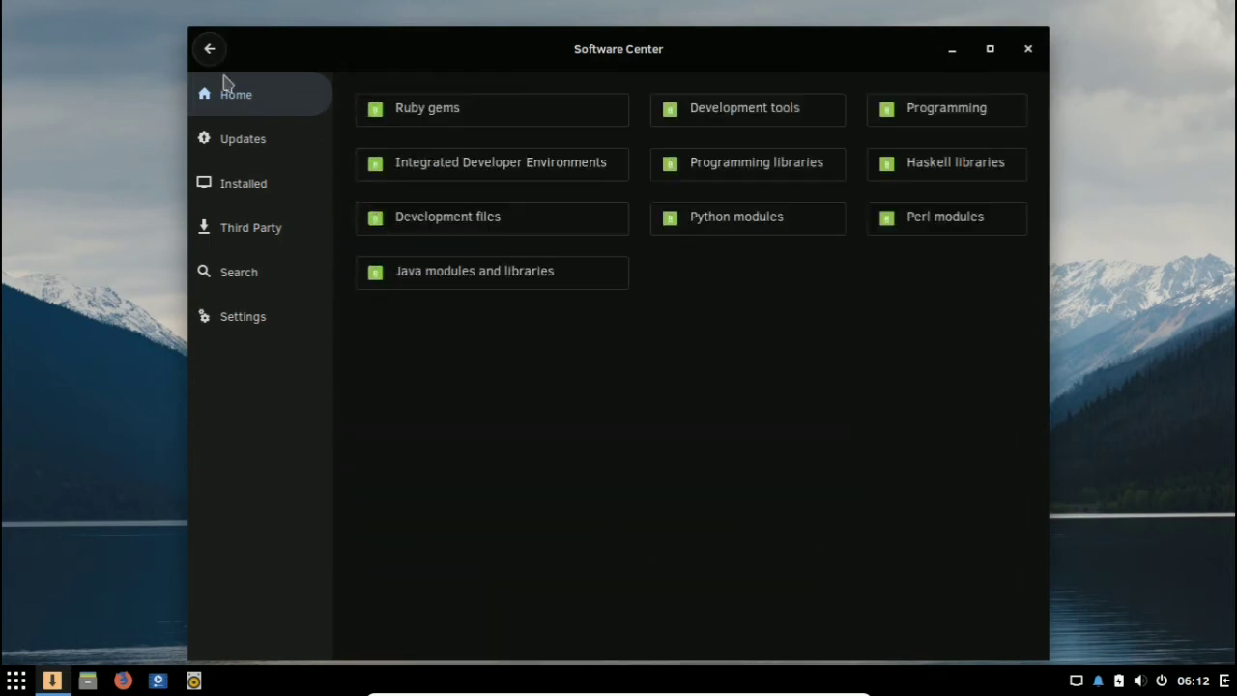
# Step: Browse the Development tools and Development files categories, and return to the Software Center's main category overview
pyautogui.click(772, 120)
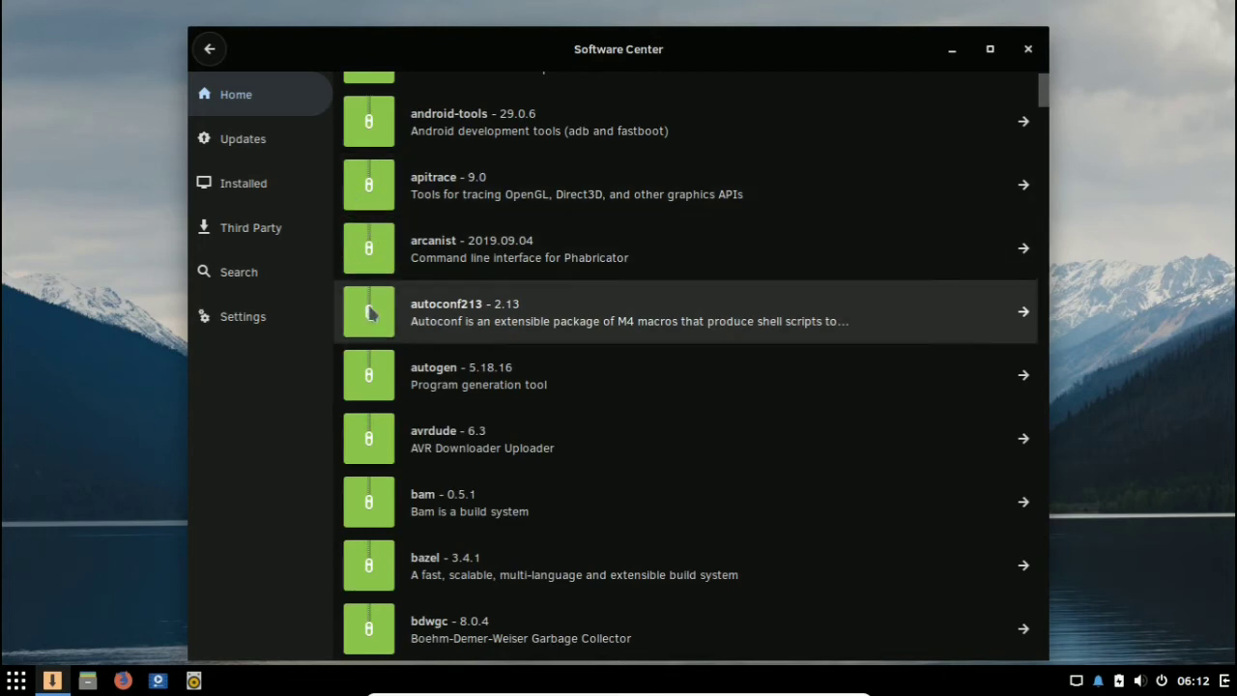
pyautogui.moveTo(1044, 96); pyautogui.dragTo(995, 278)
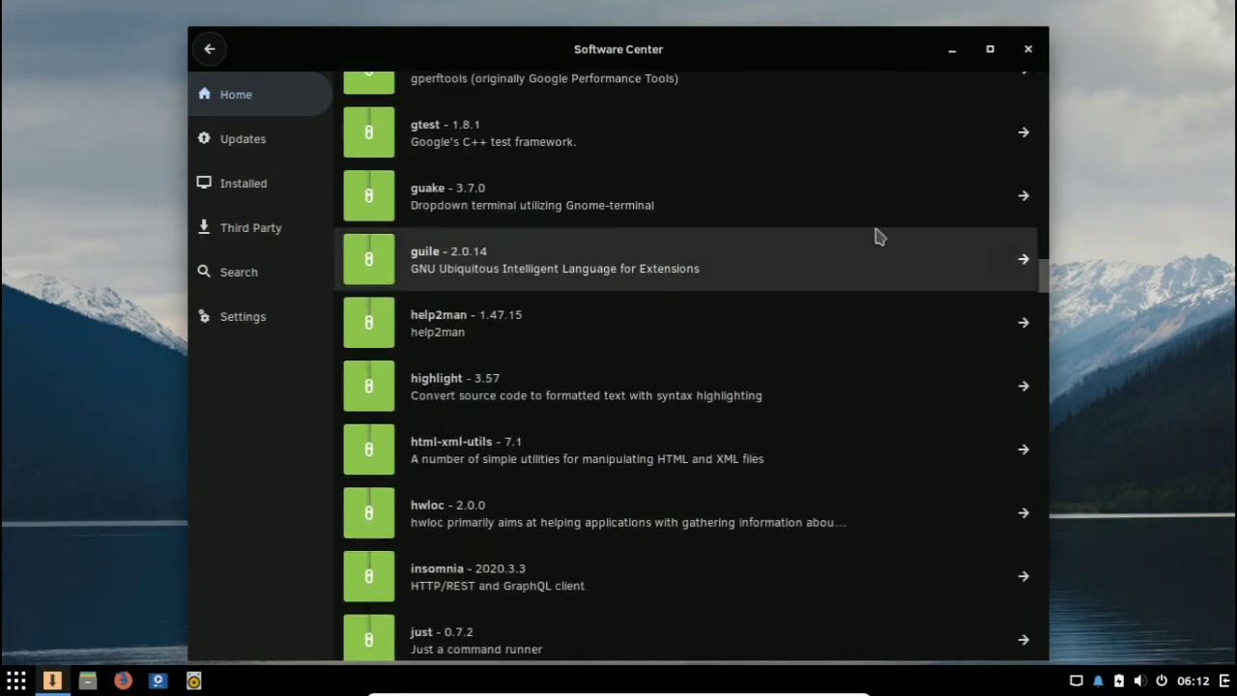
pyautogui.click(209, 50)
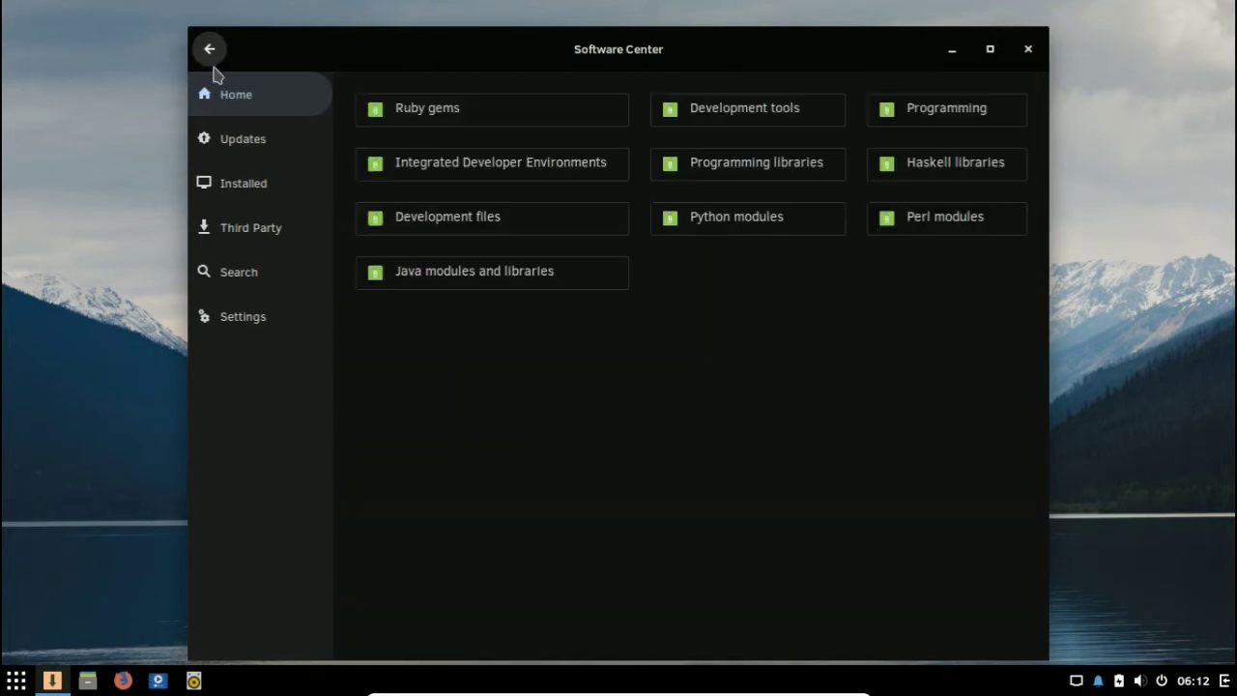
pyautogui.click(483, 211)
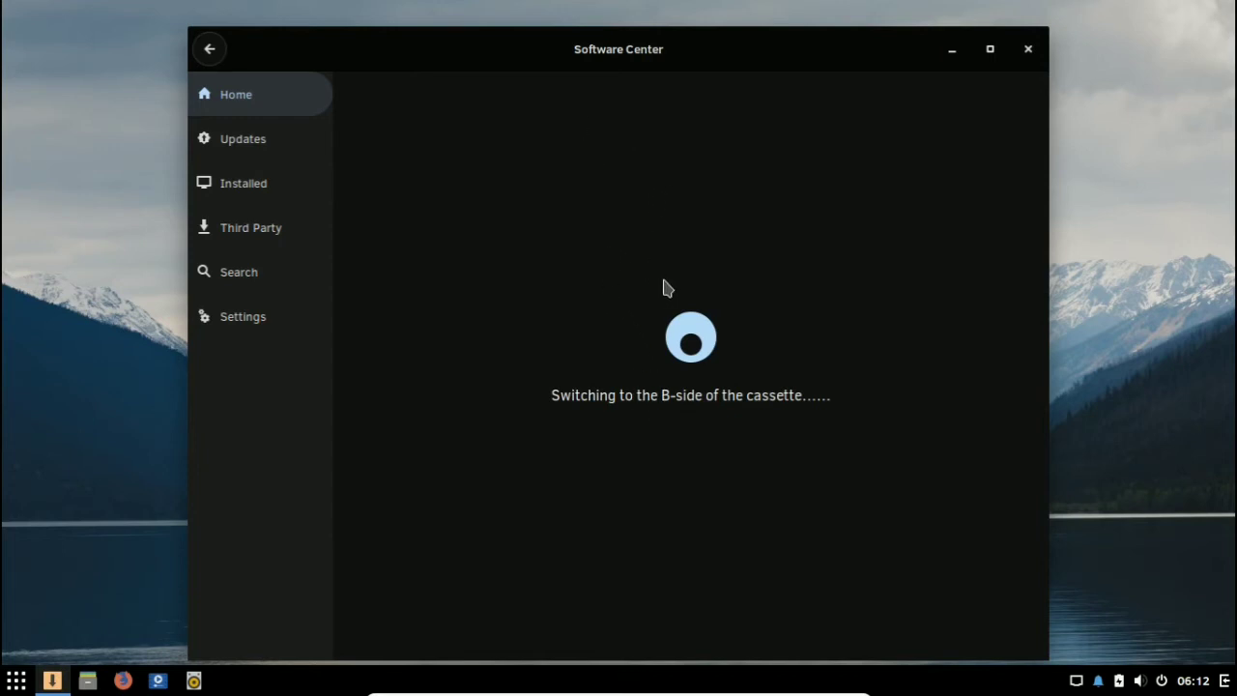
pyautogui.click(209, 49)
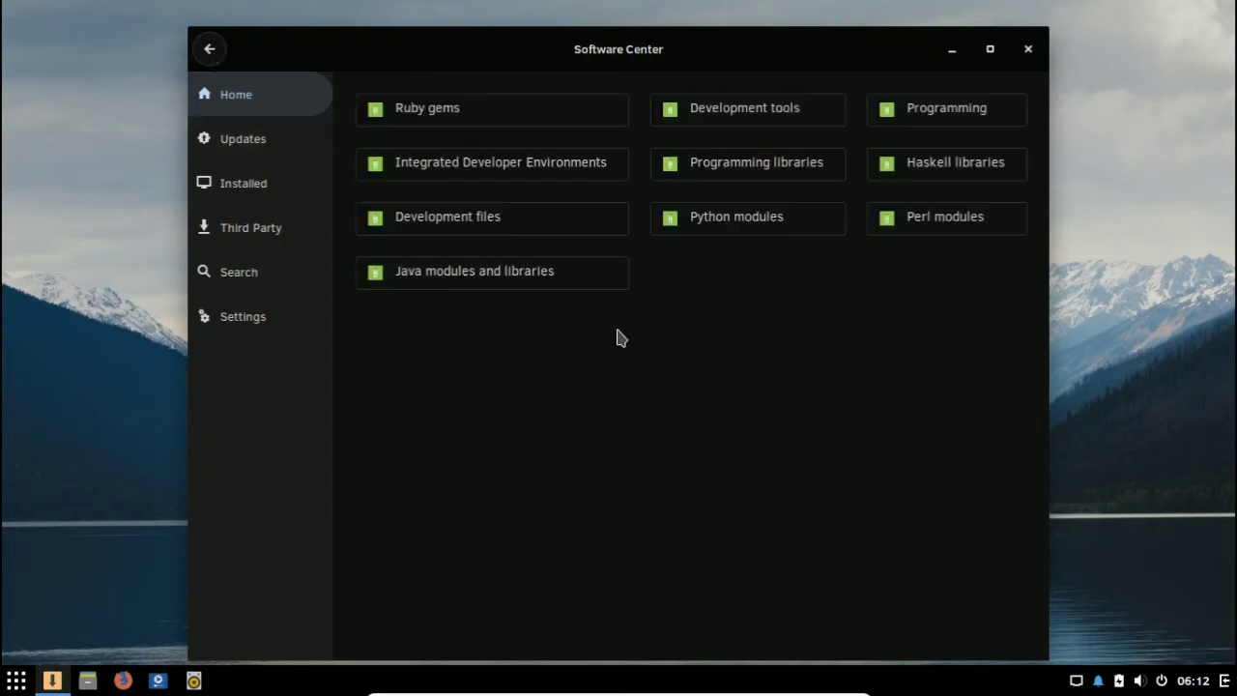
pyautogui.click(209, 49)
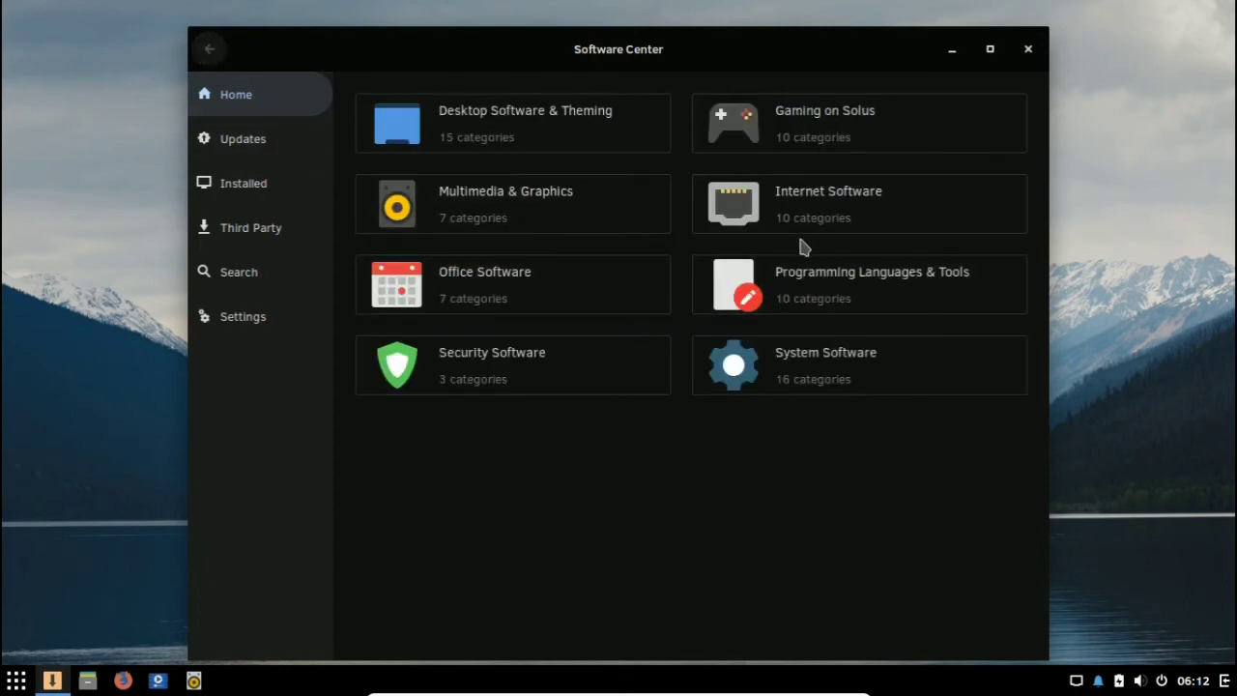
# Step: Look through the Java modules and libraries packages under Programming Languages & Tools and return to its subcategories
pyautogui.click(720, 282)
pyautogui.click(503, 270)
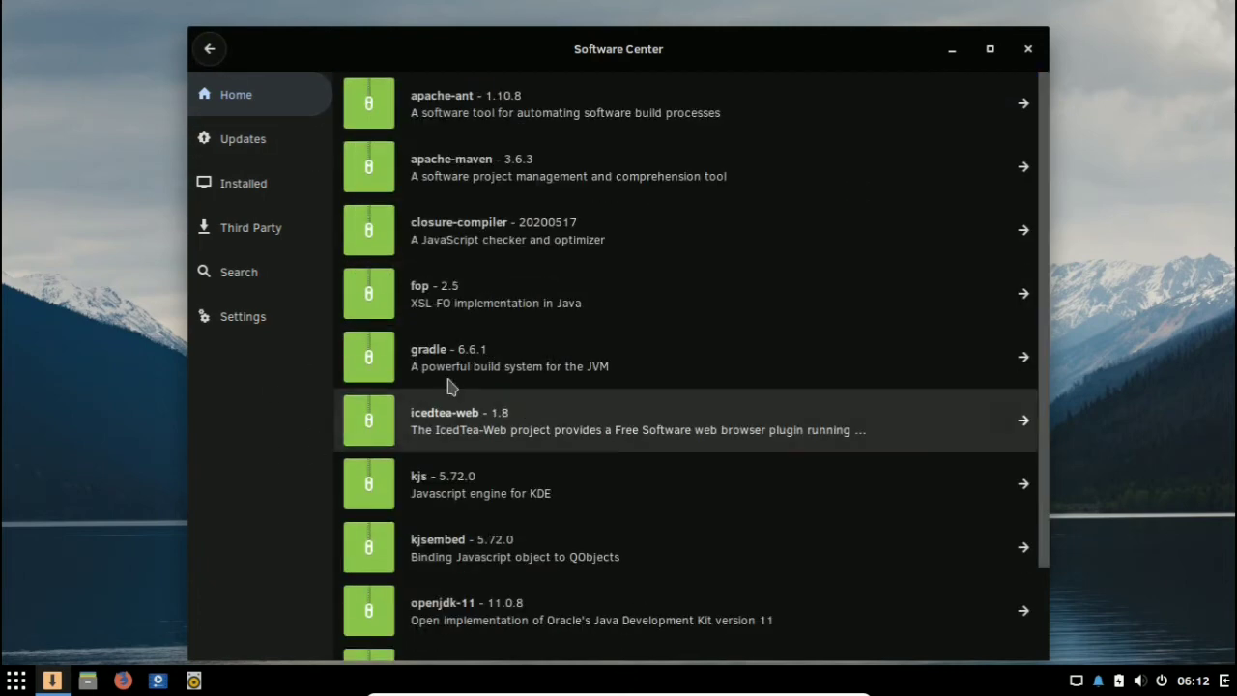
pyautogui.scroll(-1, 605, 261)
pyautogui.scroll(2, 648, 271)
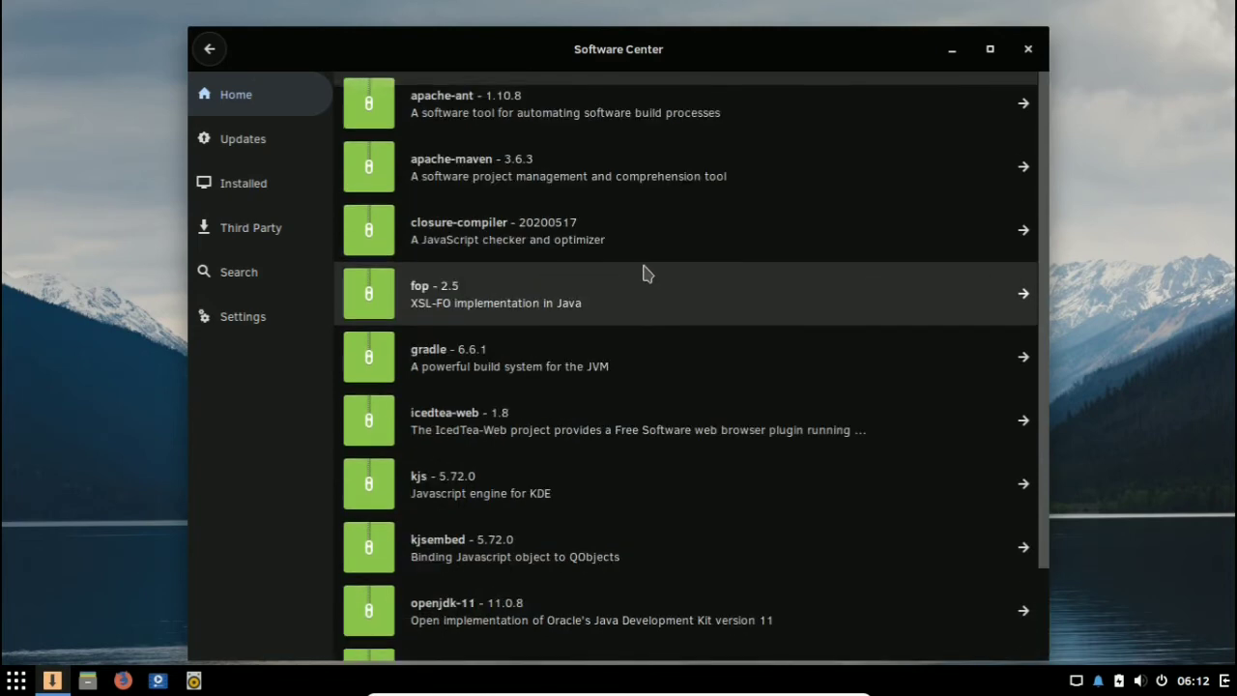
pyautogui.click(209, 48)
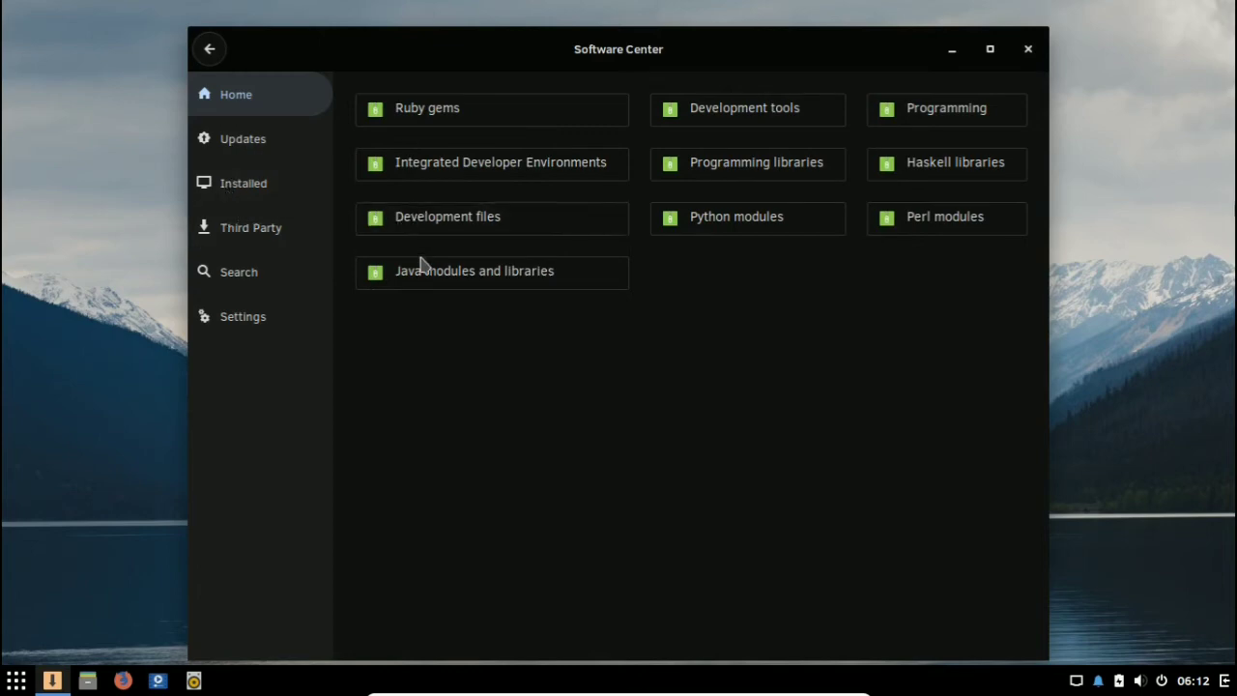
# Step: Look through the code editors and IDEs offered in the Integrated Developer Environments category
pyautogui.click(503, 166)
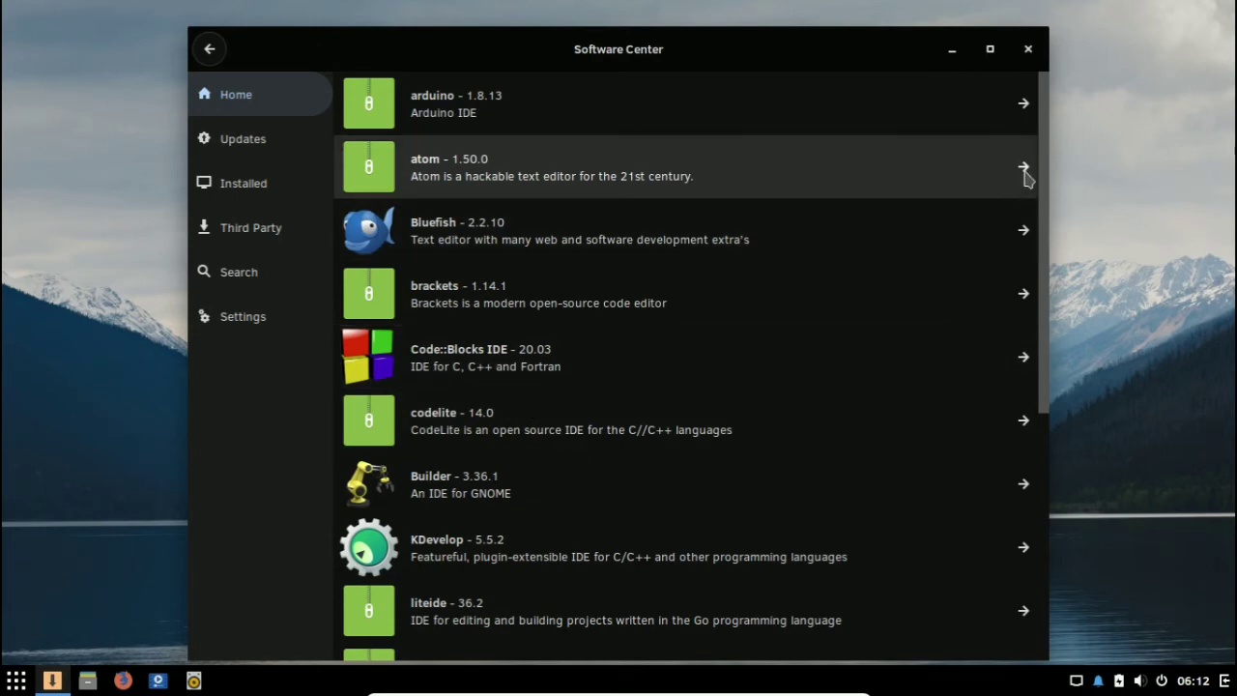
pyautogui.scroll(-1, 1042, 232)
pyautogui.scroll(-6, 944, 310)
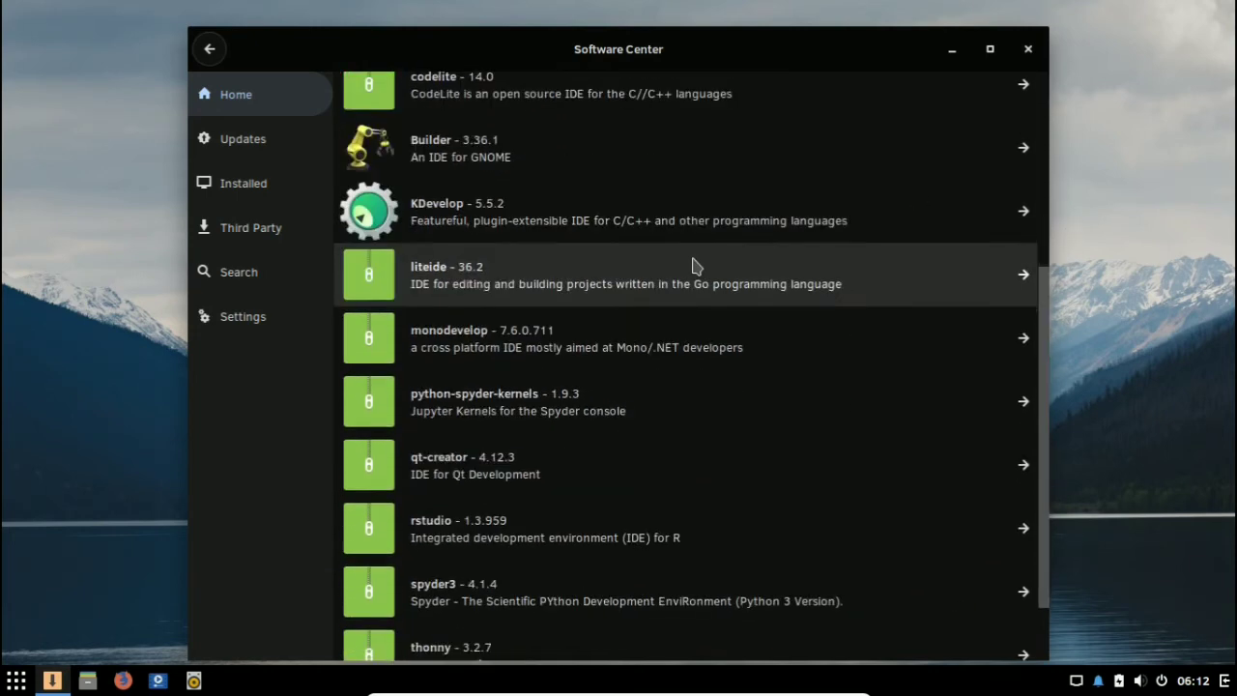
pyautogui.scroll(4, 684, 290)
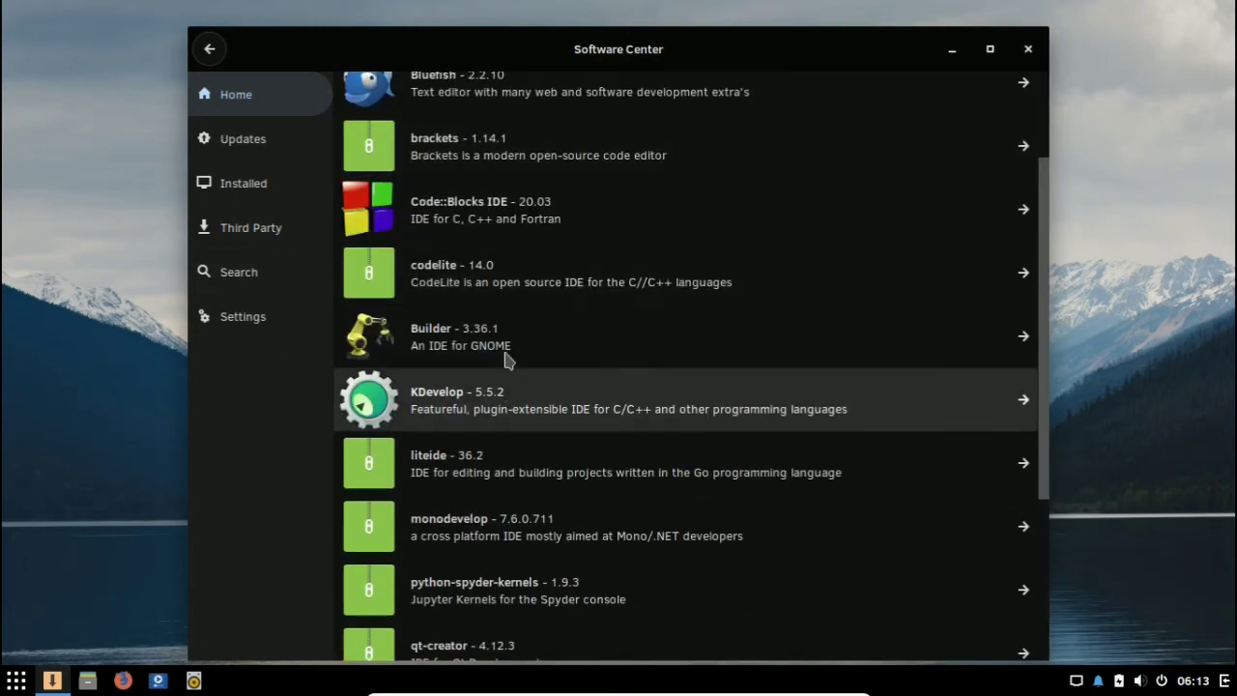
# Step: Return to the main category overview and shrink the Software Center window
pyautogui.scroll(2, 416, 406)
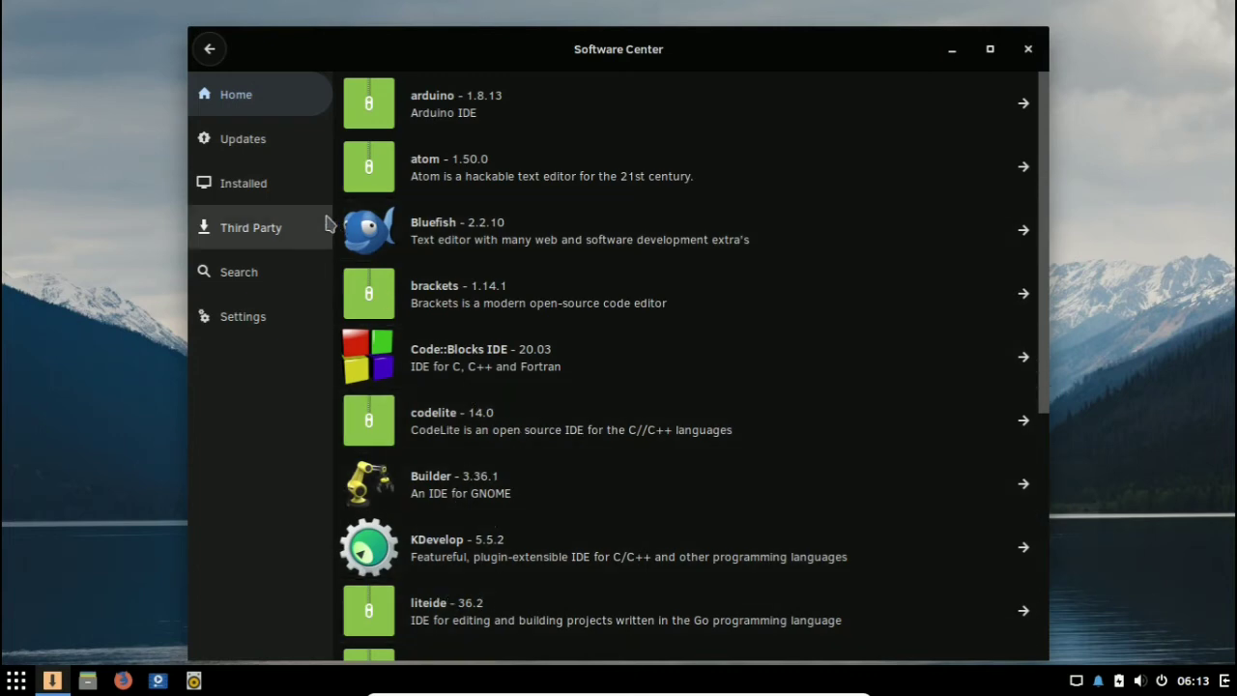
pyautogui.click(217, 60)
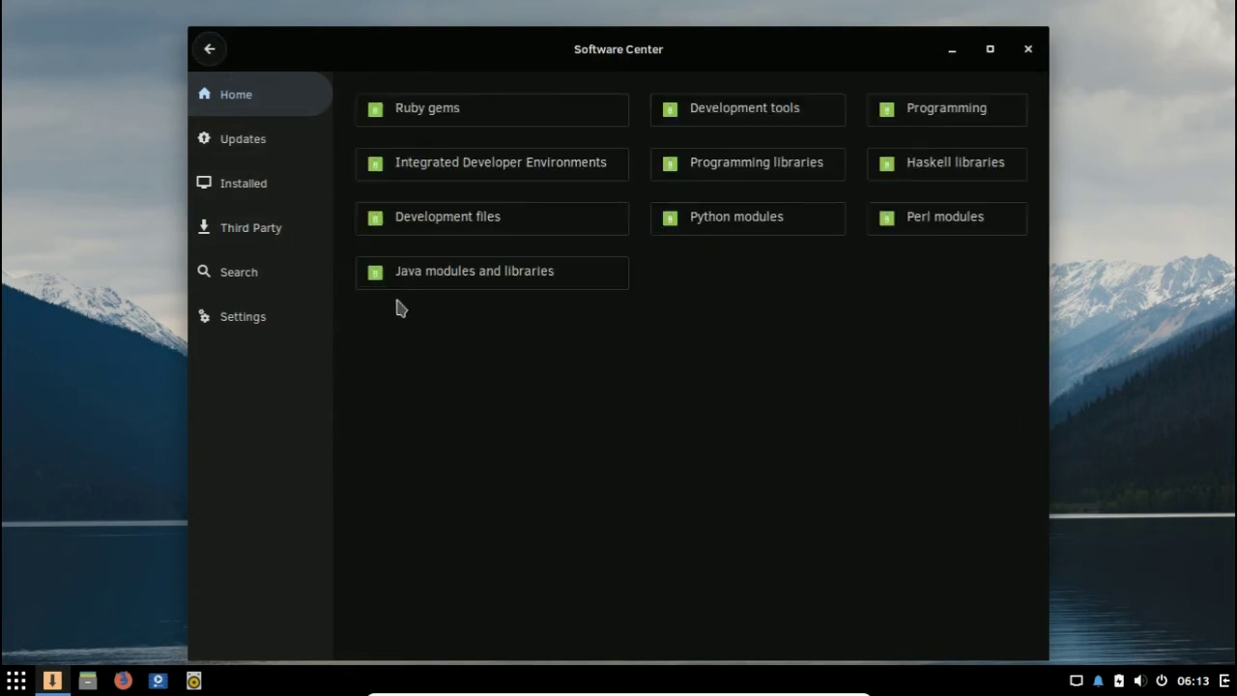
pyautogui.click(202, 61)
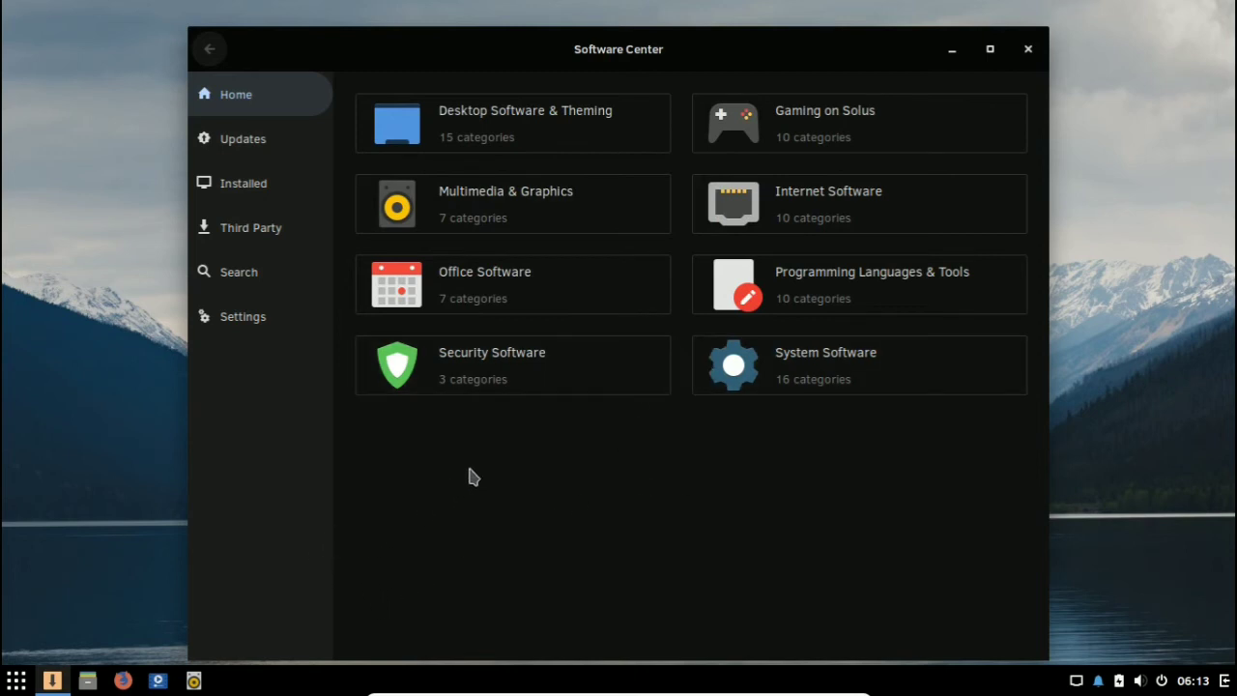
pyautogui.moveTo(1054, 27); pyautogui.dragTo(983, 108)
pyautogui.moveTo(746, 107); pyautogui.dragTo(754, 55)
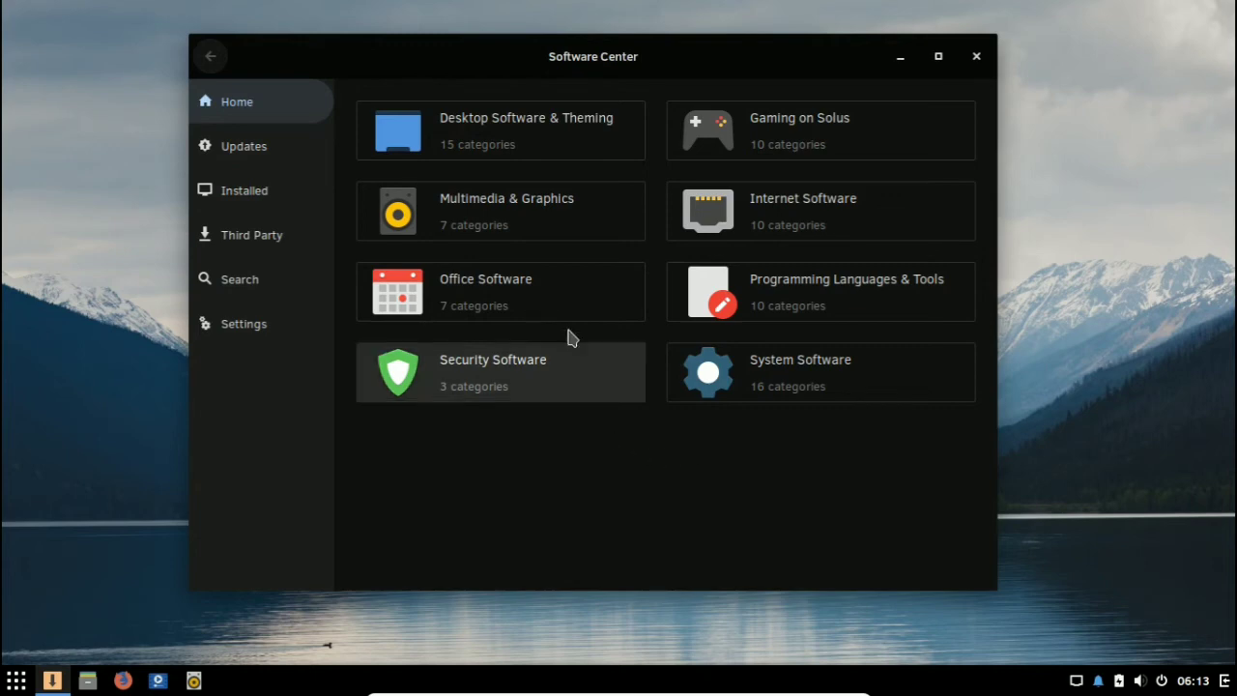
# Step: Browse the Graphics packages under Multimedia & Graphics and return to its subcategories
pyautogui.click(511, 234)
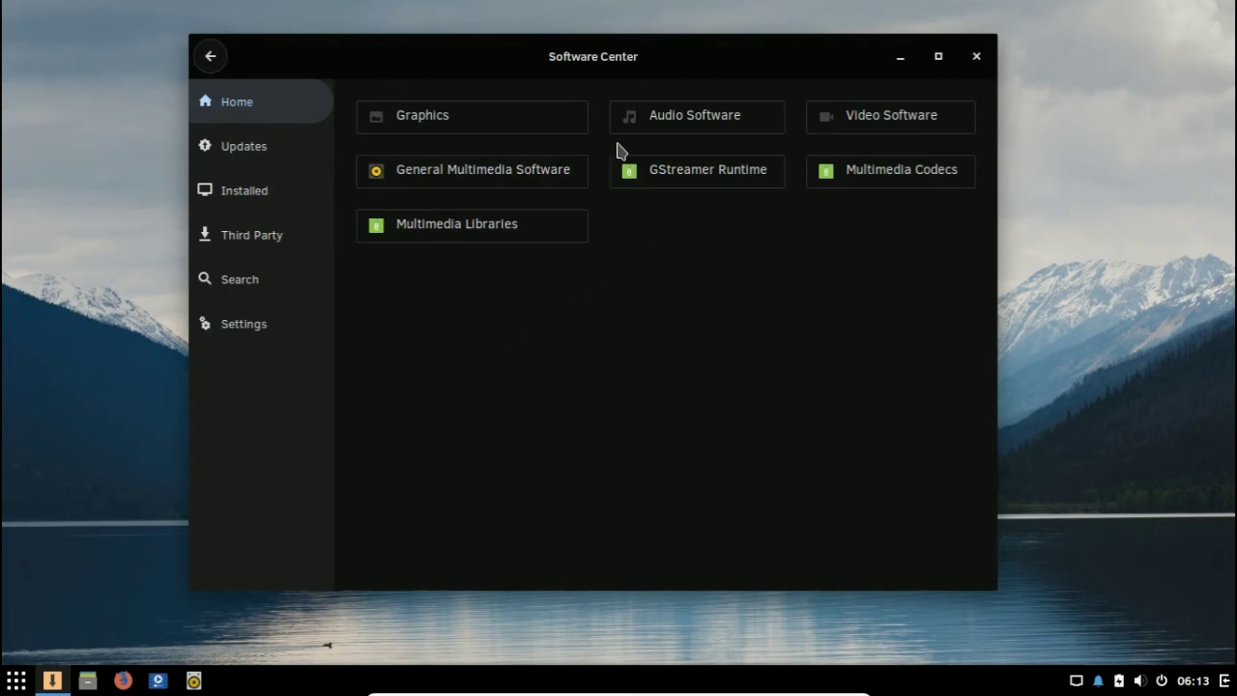
pyautogui.click(561, 128)
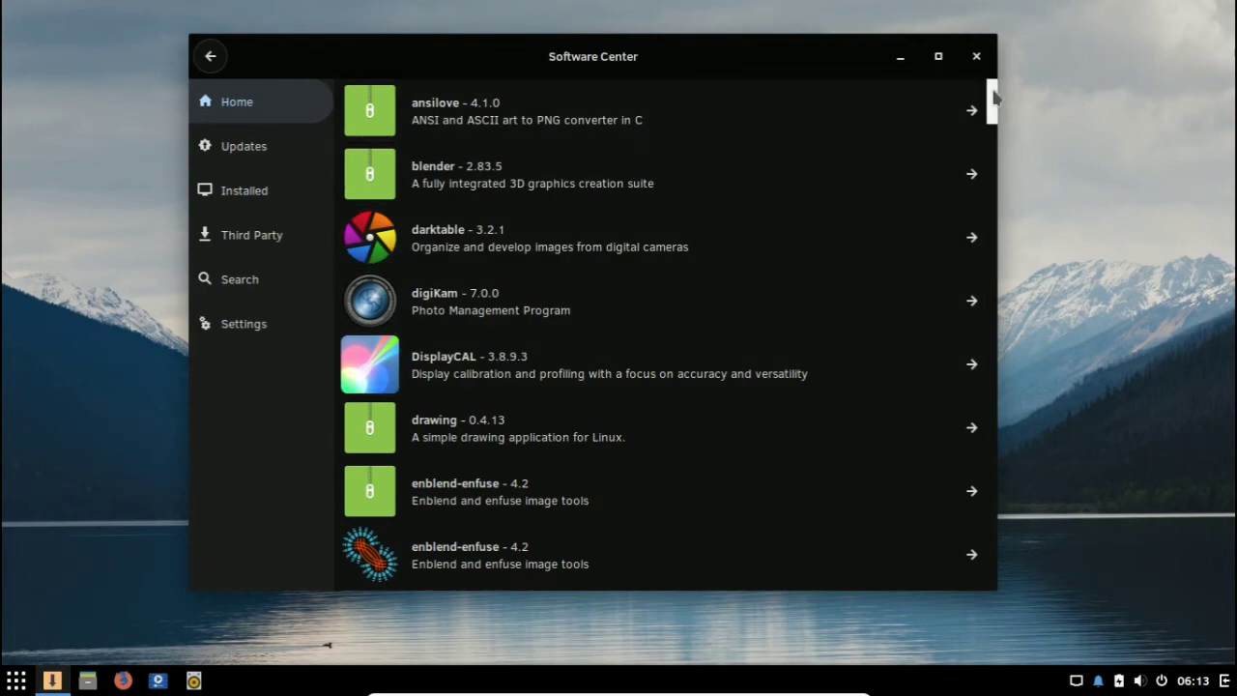
pyautogui.moveTo(994, 92); pyautogui.dragTo(1011, 478)
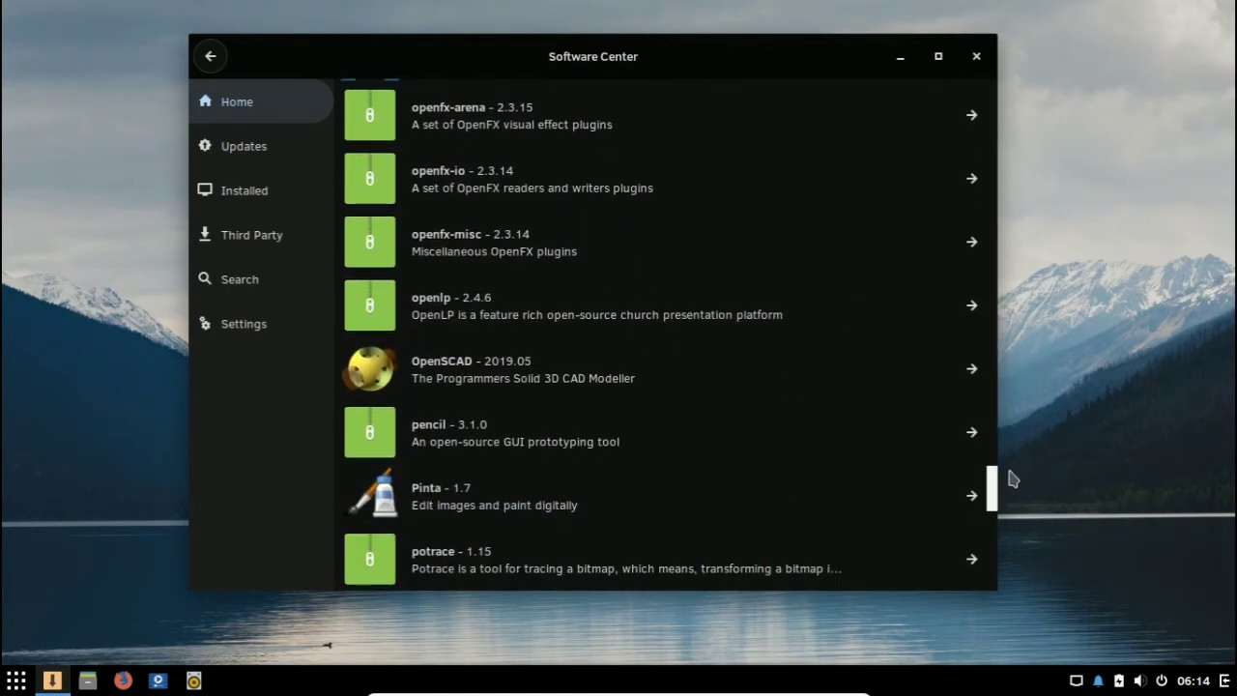
pyautogui.click(221, 60)
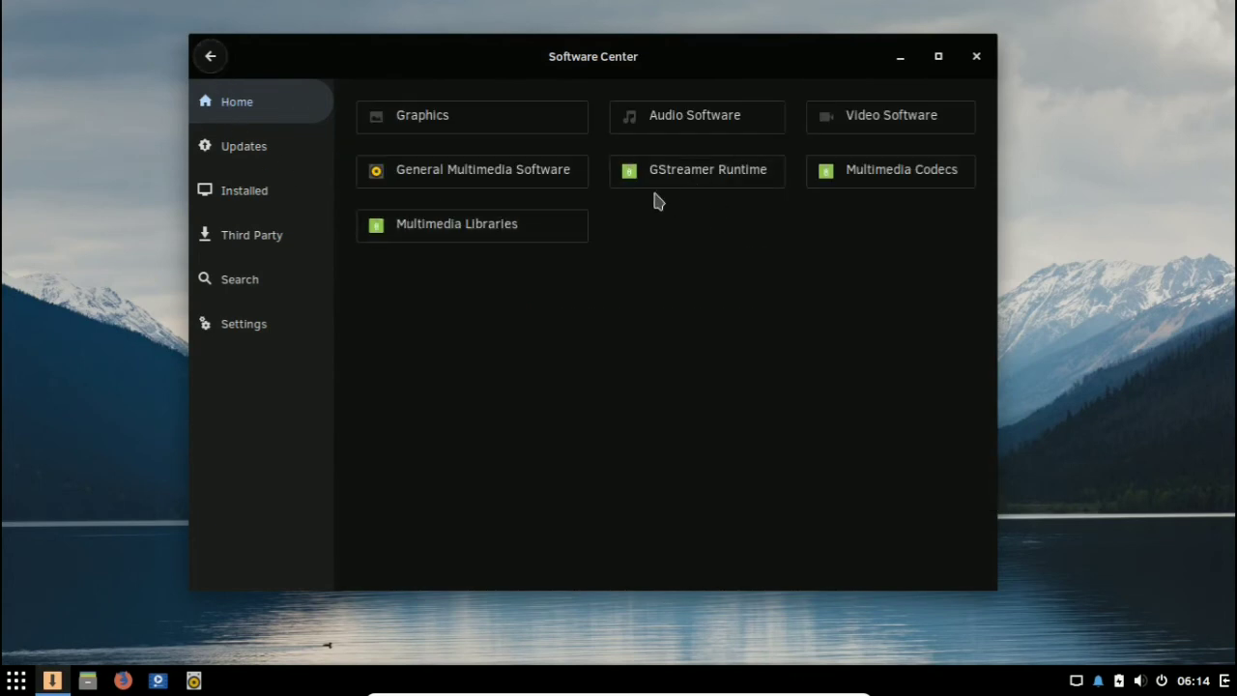
# Step: Look through the Video Software packages and go back to the multimedia subcategories
pyautogui.click(831, 122)
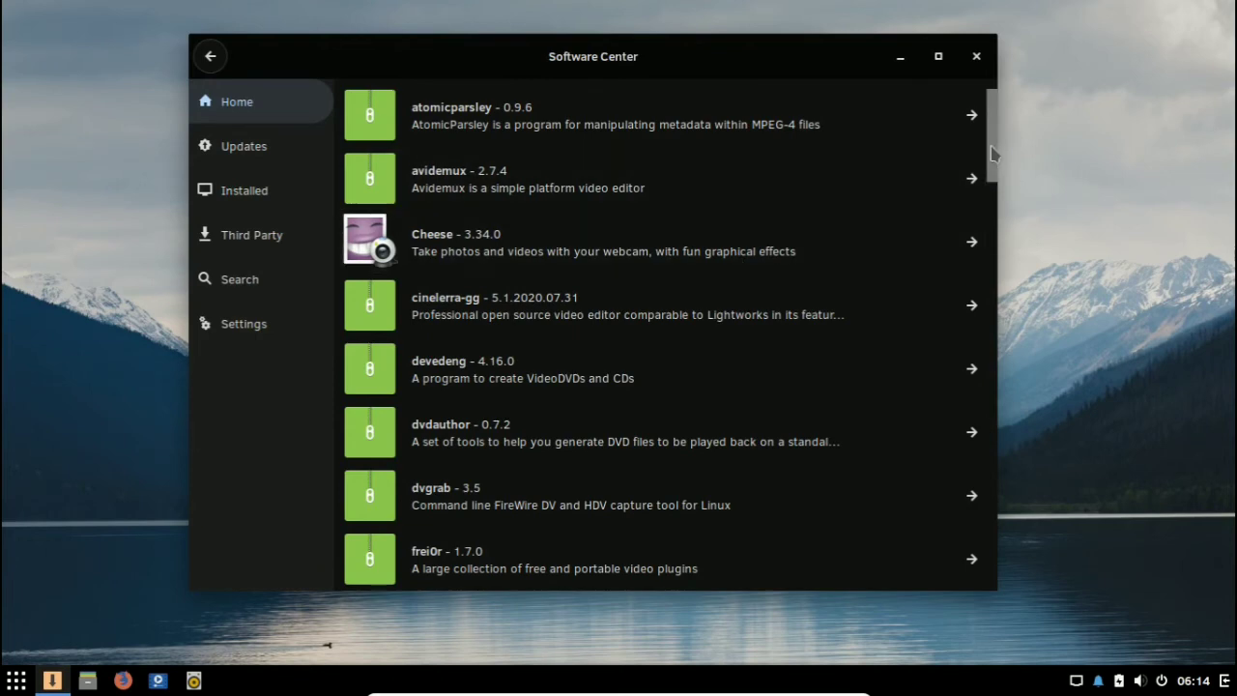
pyautogui.scroll(-1, 996, 174)
pyautogui.moveTo(995, 174); pyautogui.dragTo(1012, 456)
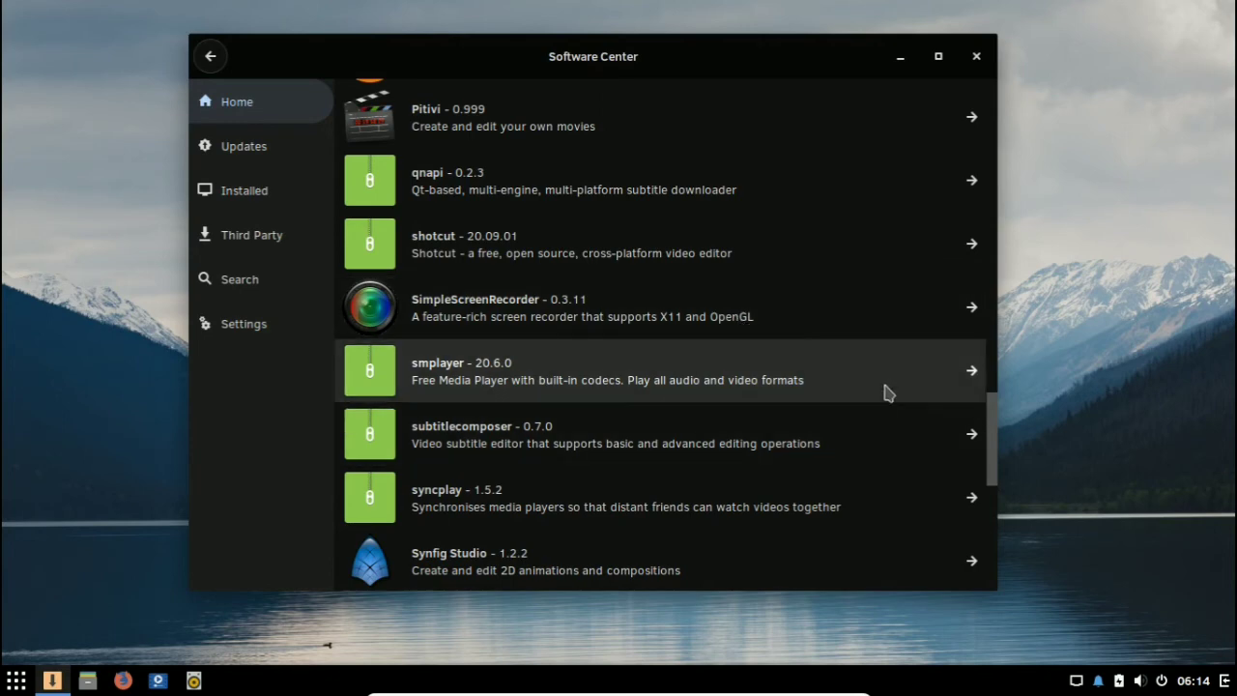
pyautogui.scroll(-2, 992, 434)
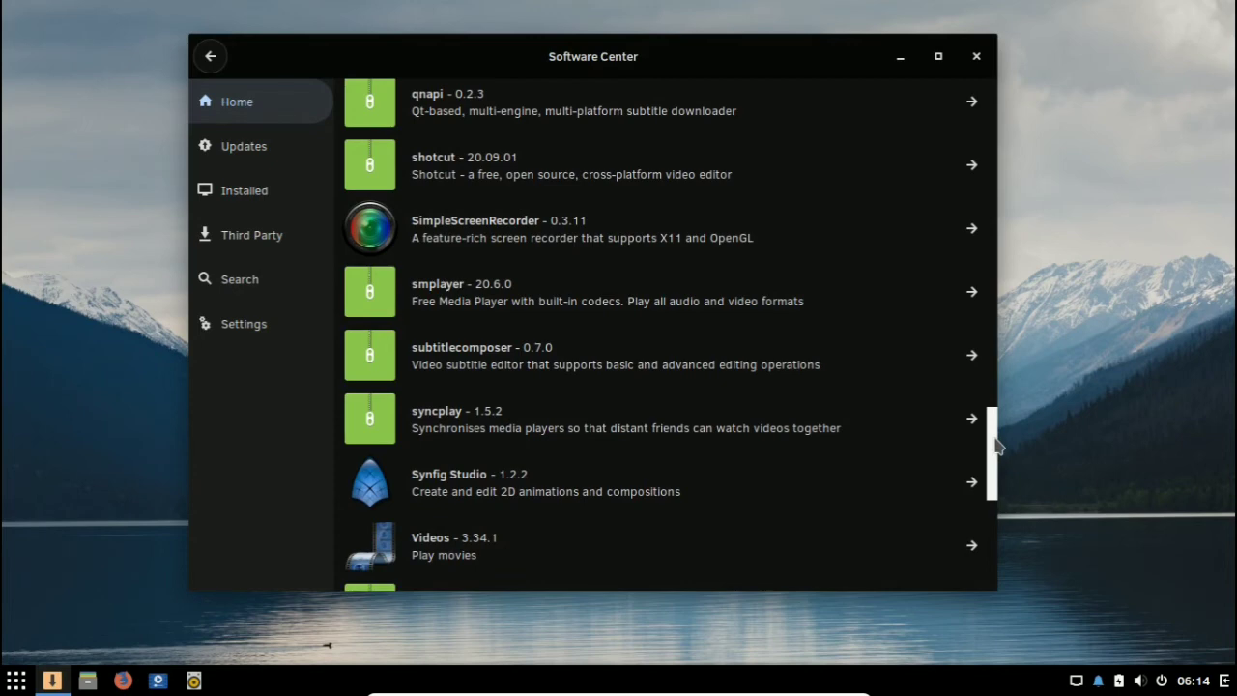
pyautogui.moveTo(999, 445)
pyautogui.mouseDown()
pyautogui.moveTo(1002, 525)
pyautogui.moveTo(989, 437)
pyautogui.mouseUp()
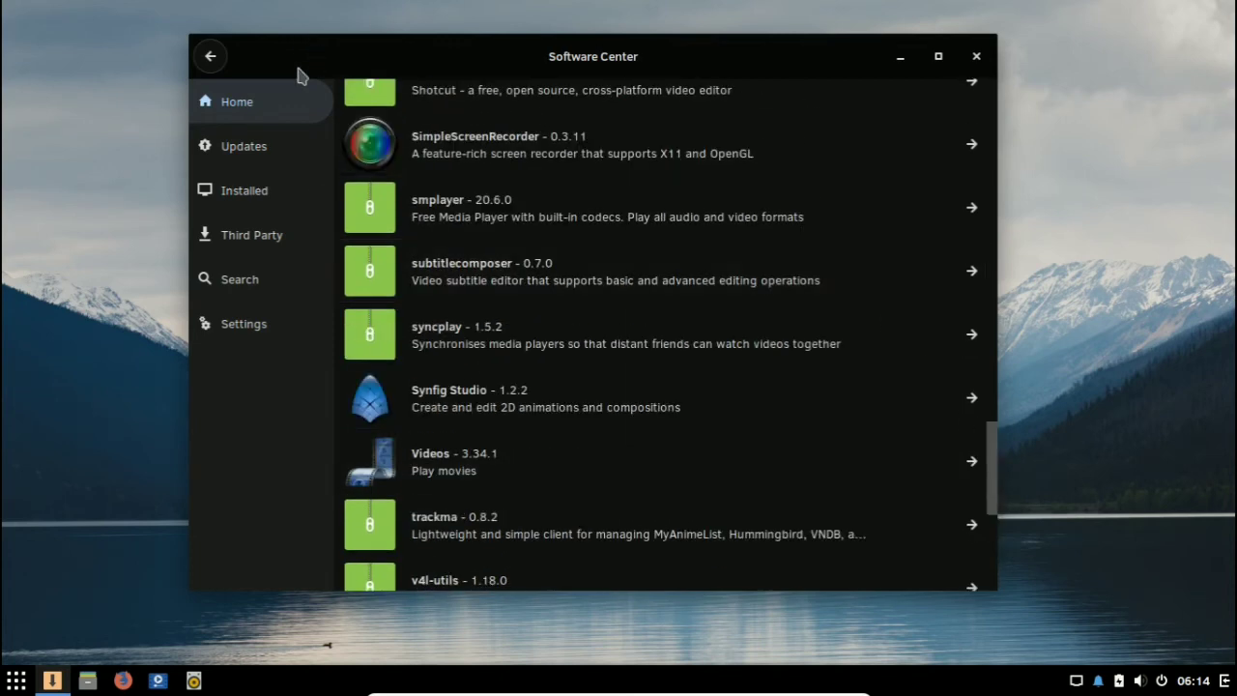
pyautogui.click(211, 58)
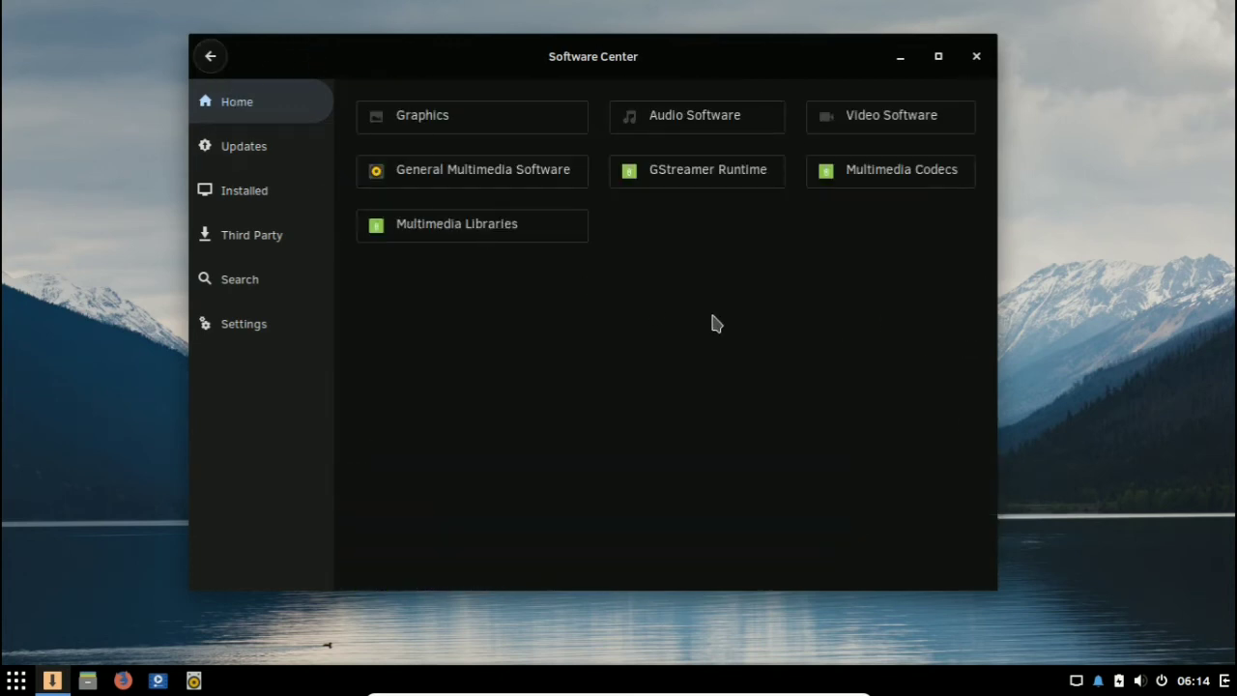
# Step: Browse the Audio Software packages and return to the Software Center's main category overview
pyautogui.click(732, 129)
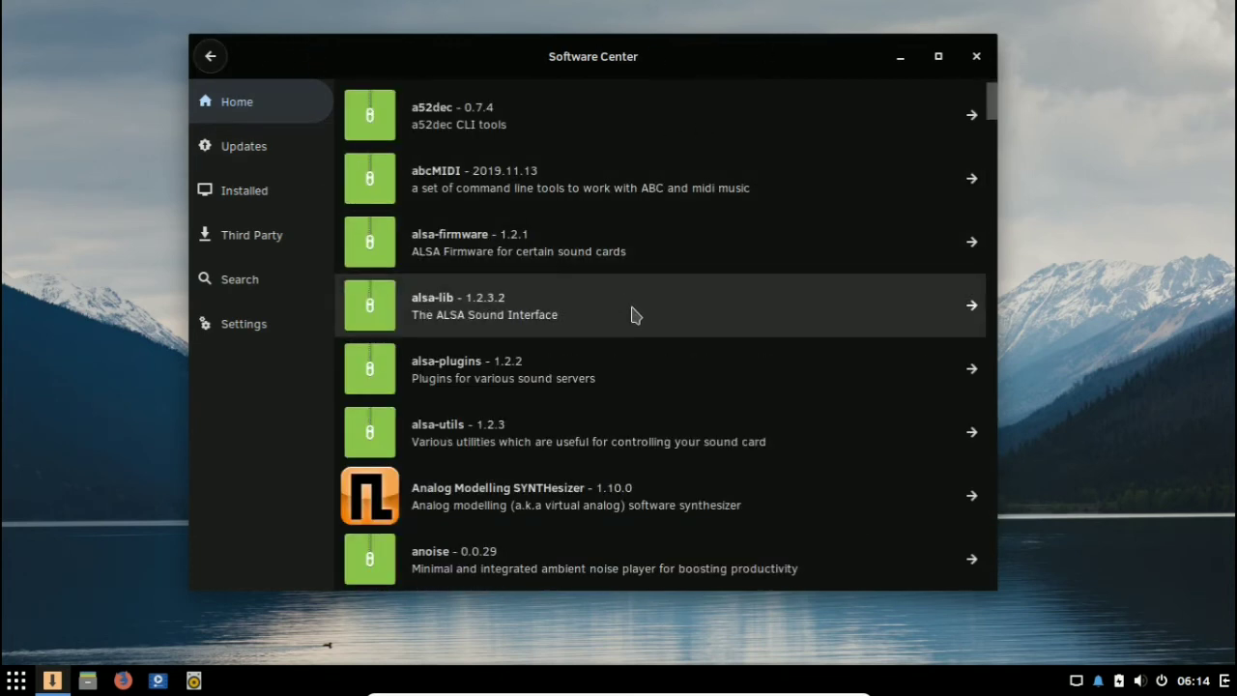
pyautogui.scroll(-12, 727, 290)
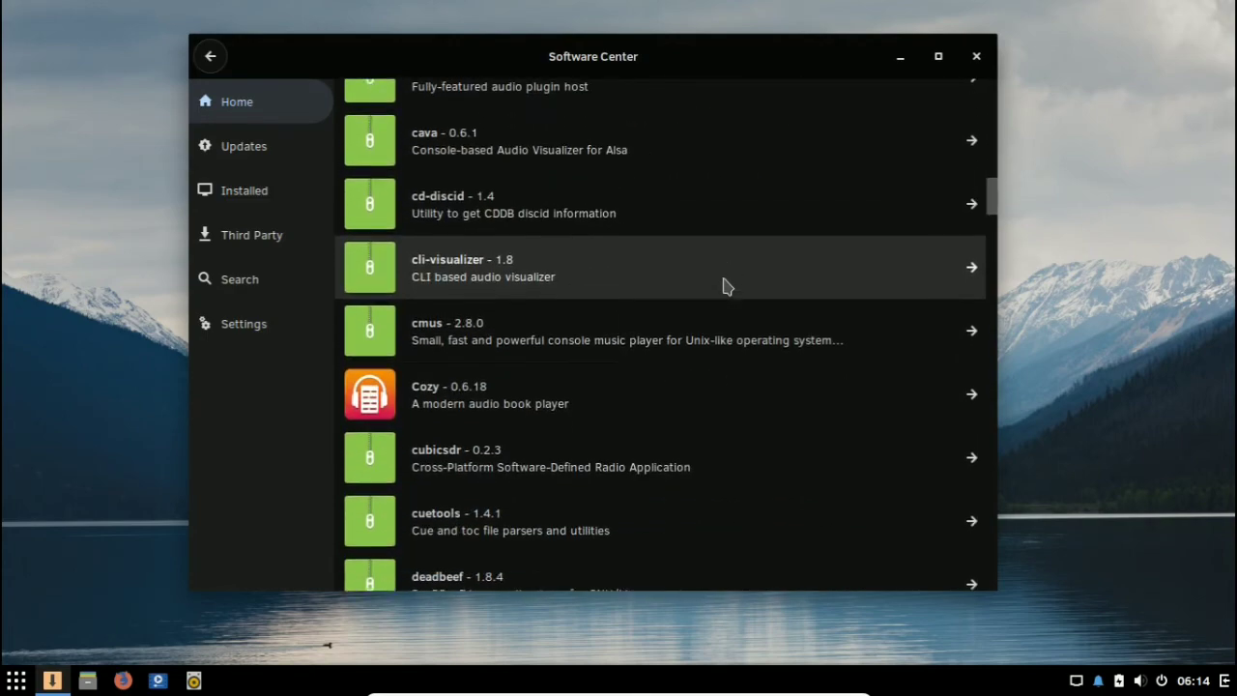
pyautogui.scroll(-5, 727, 286)
pyautogui.scroll(-1, 993, 232)
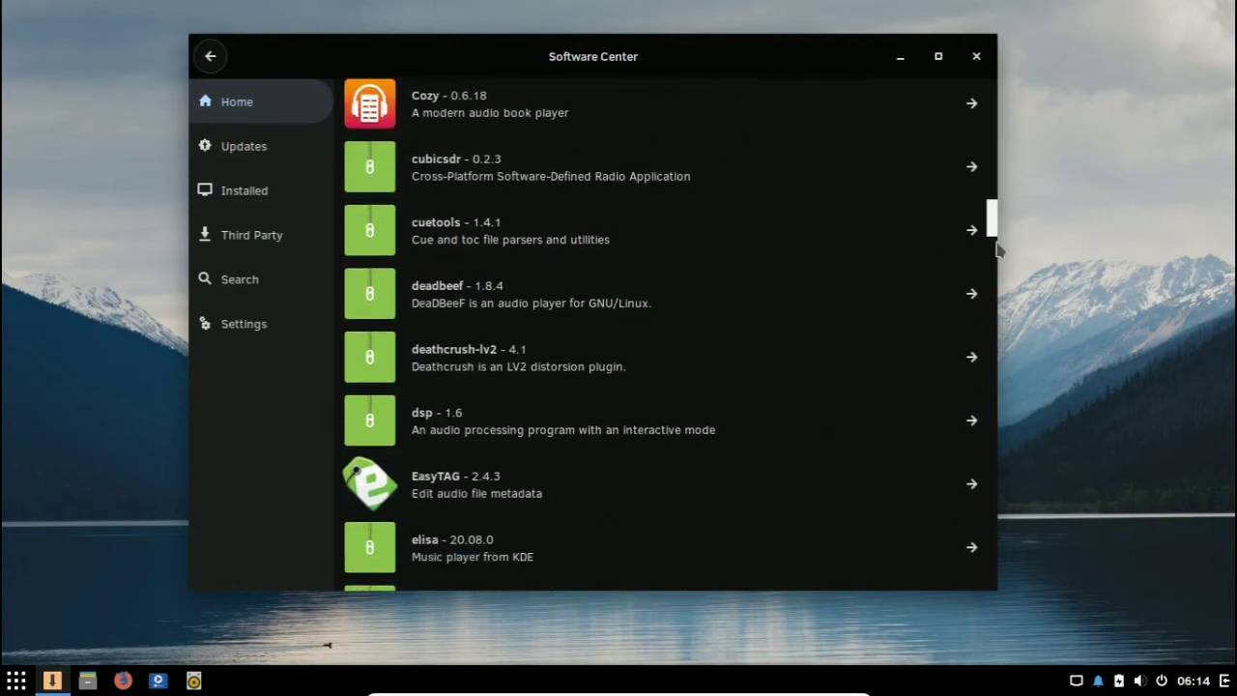
pyautogui.moveTo(999, 249); pyautogui.dragTo(957, 92)
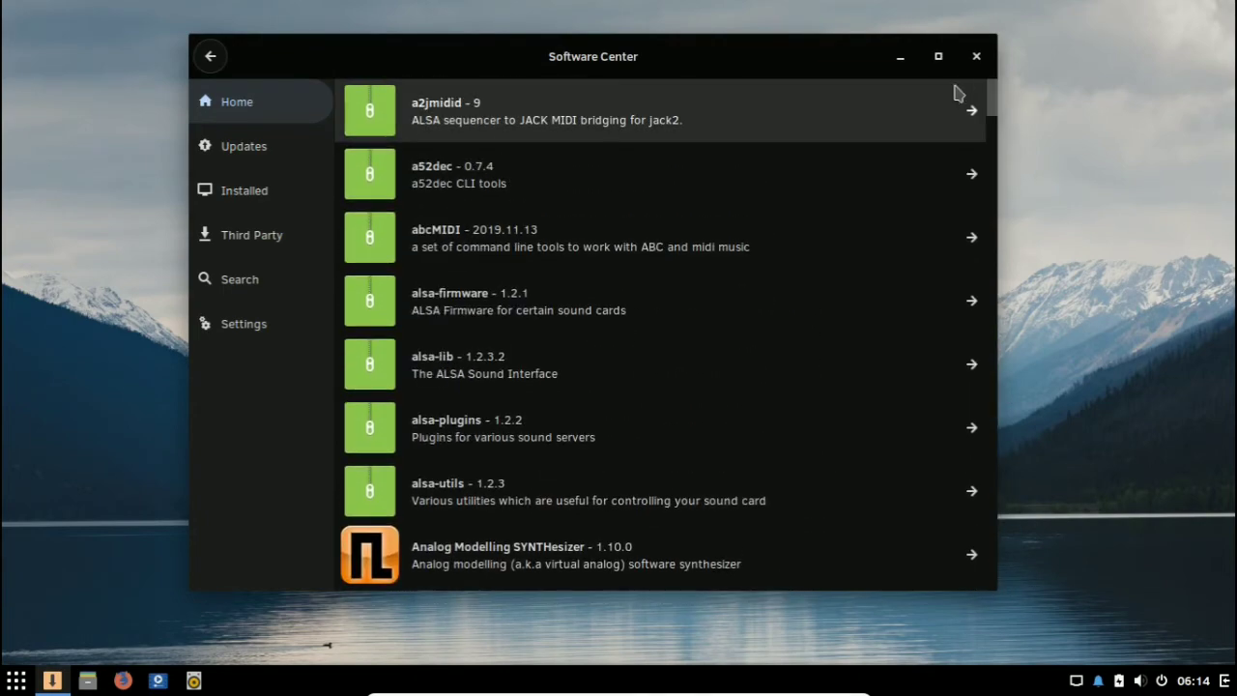
pyautogui.click(216, 58)
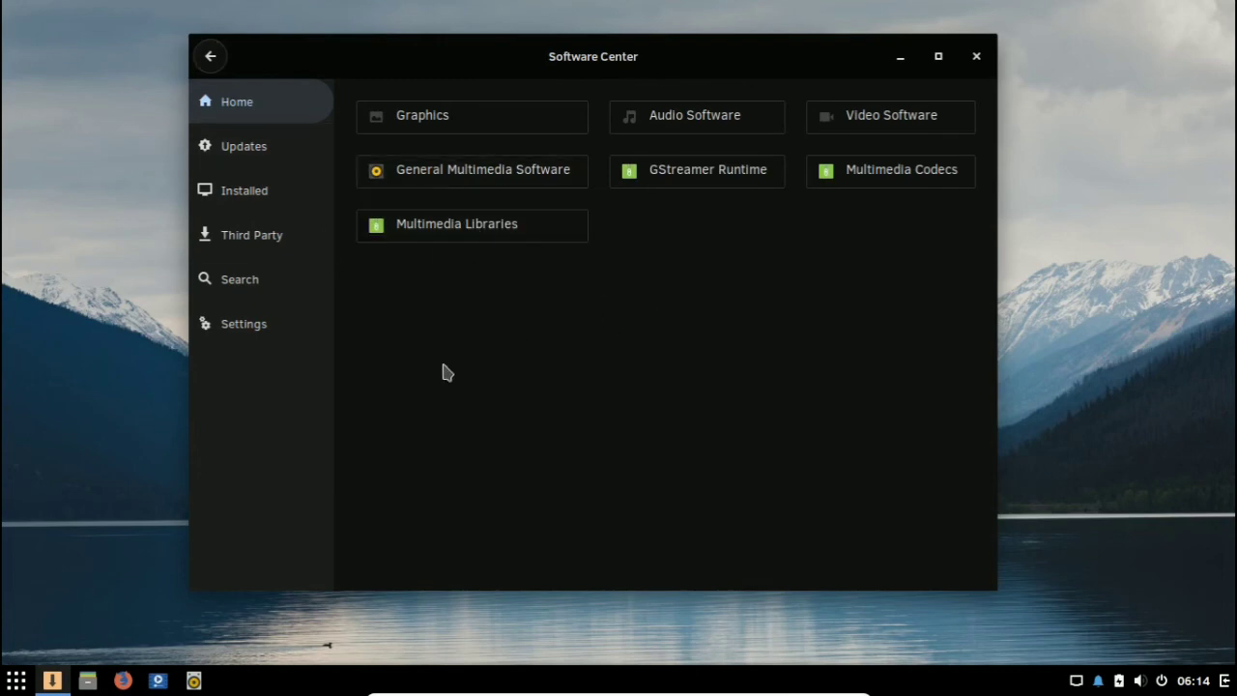
pyautogui.click(209, 55)
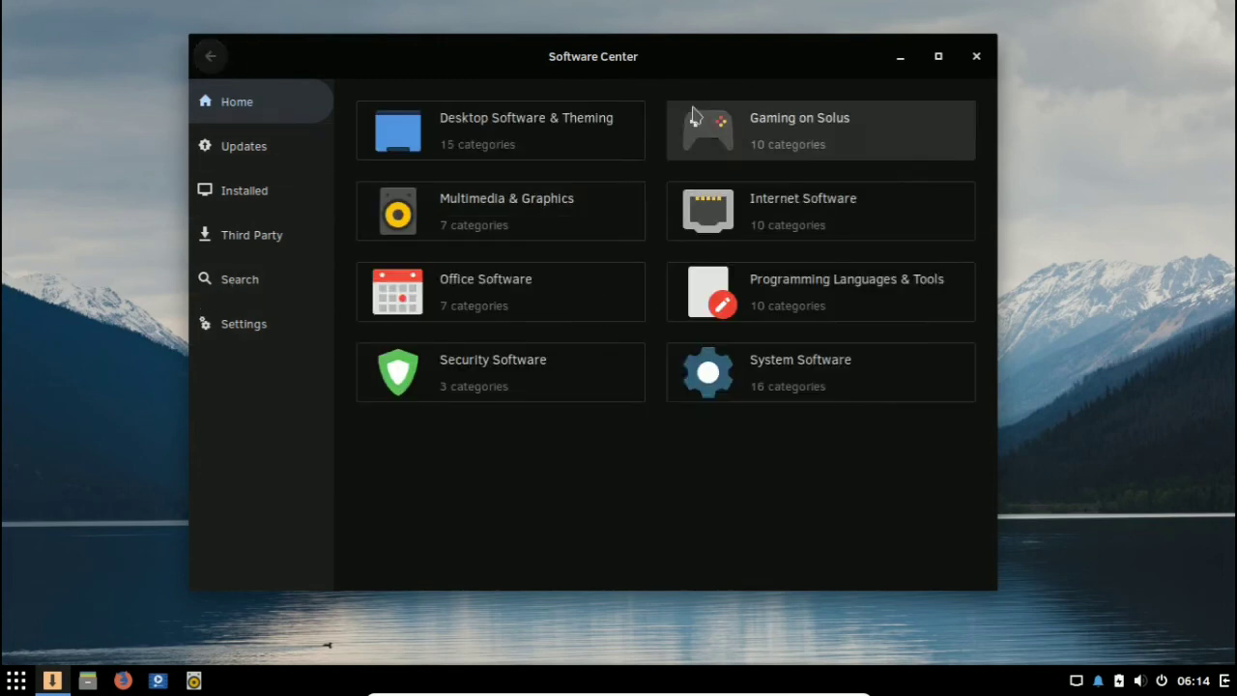
# Step: Look through the Arcade Games packages under Gaming on Solus and return to the game subcategories
pyautogui.click(754, 155)
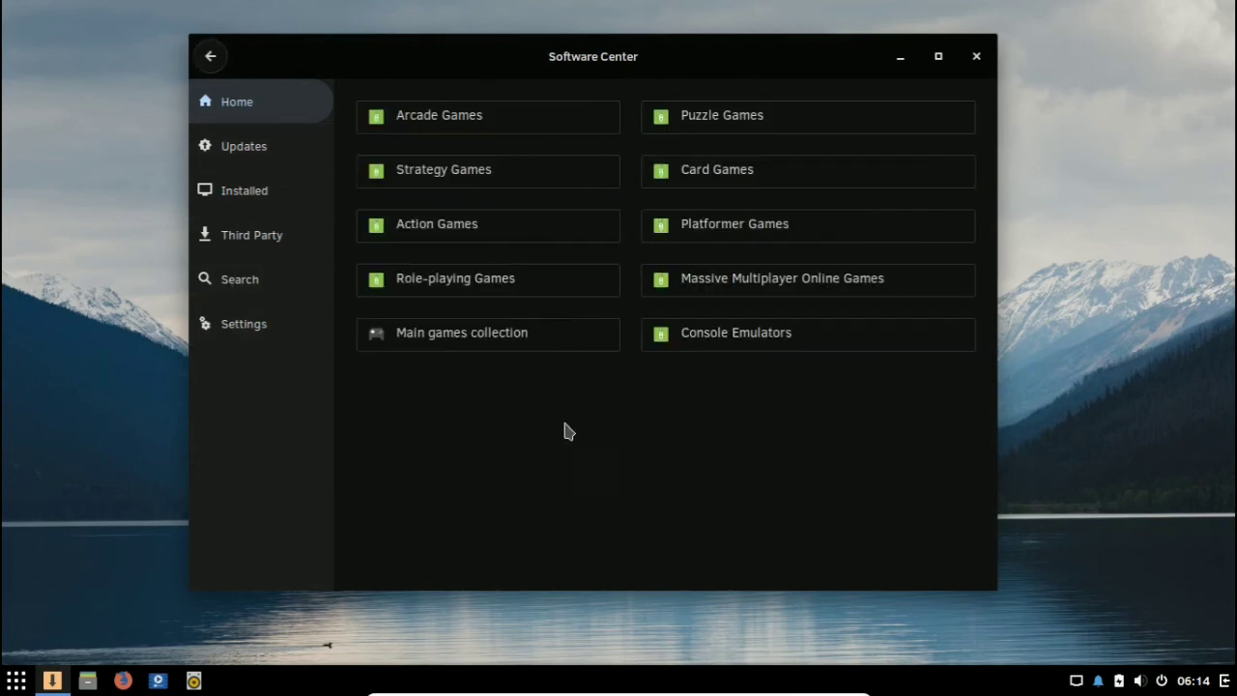
pyautogui.click(499, 118)
pyautogui.scroll(-5, 596, 293)
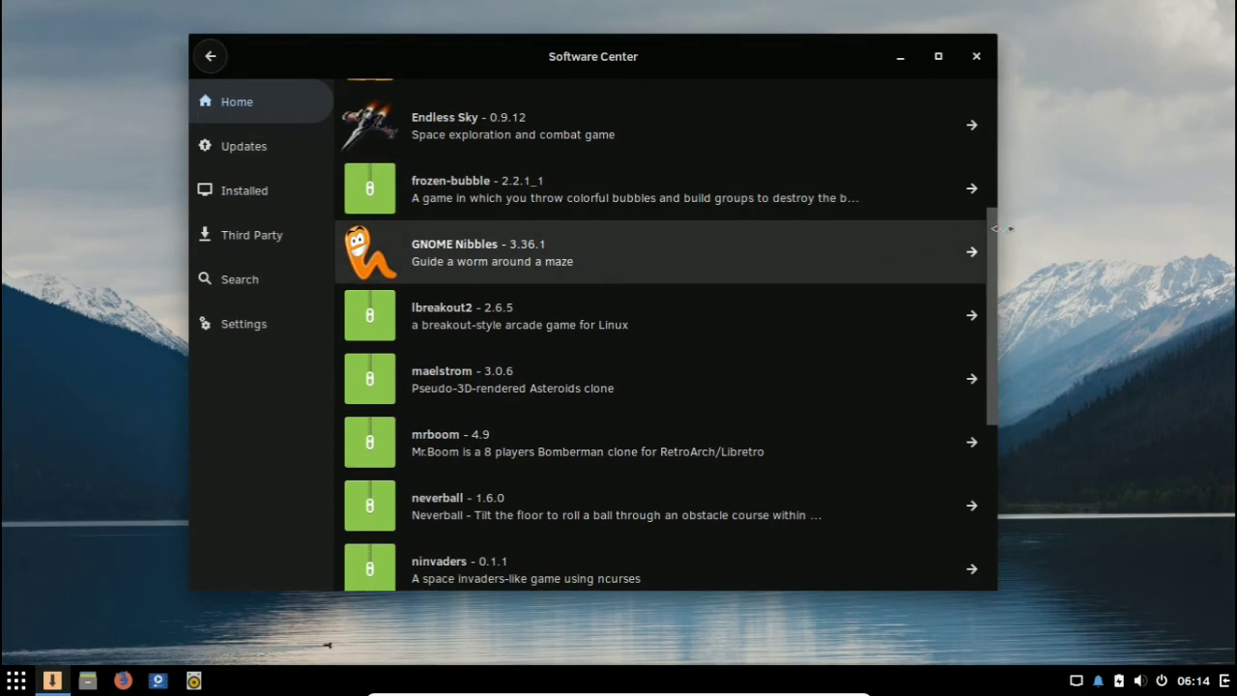
pyautogui.scroll(-2, 992, 290)
pyautogui.moveTo(1003, 343); pyautogui.dragTo(911, 90)
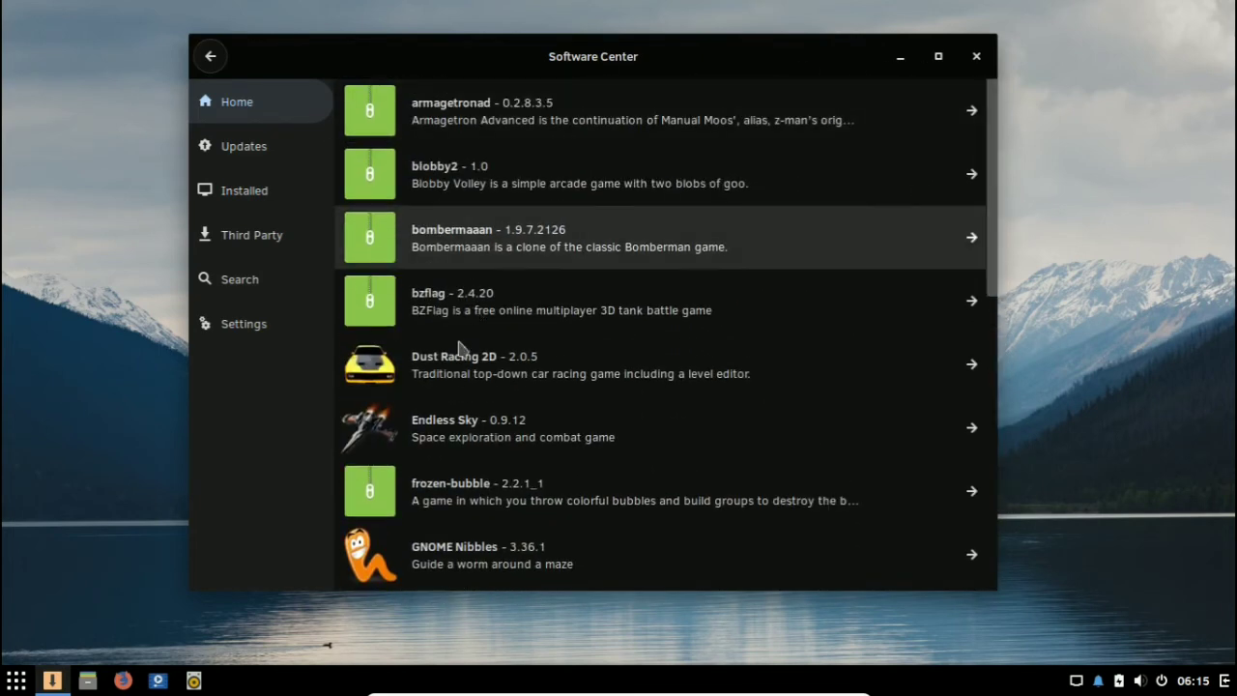
pyautogui.click(210, 56)
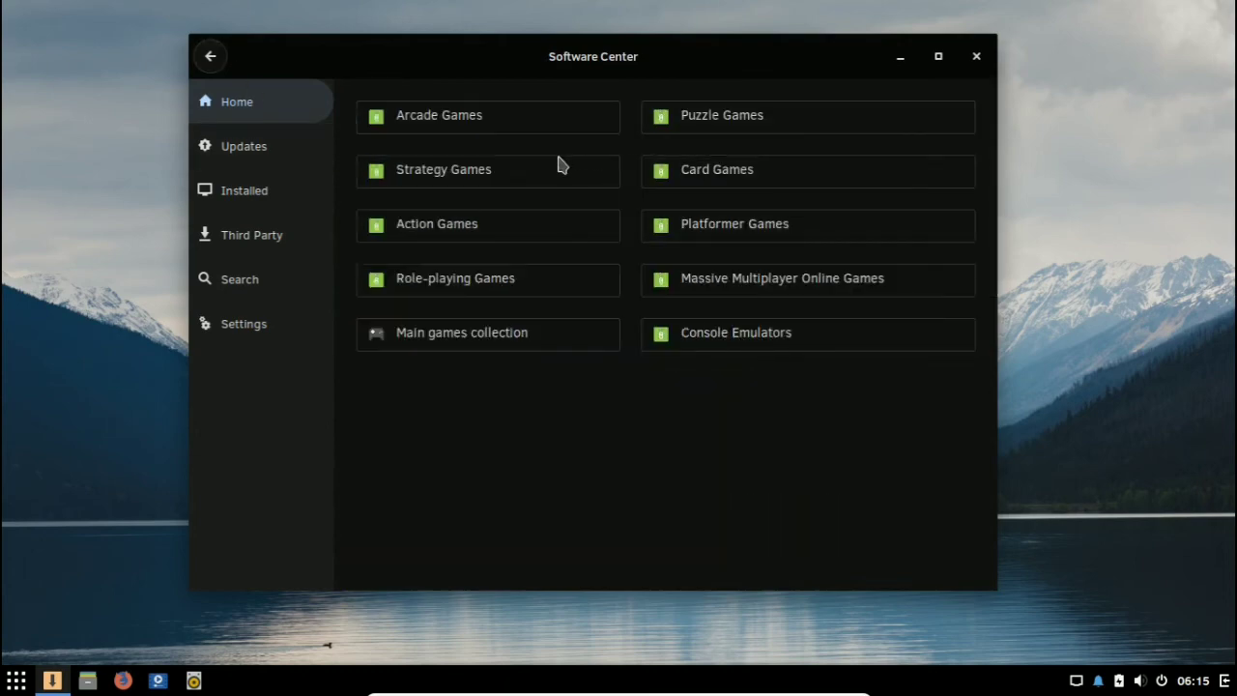
# Step: Browse the Strategy Games packages down to the end of the list
pyautogui.click(464, 182)
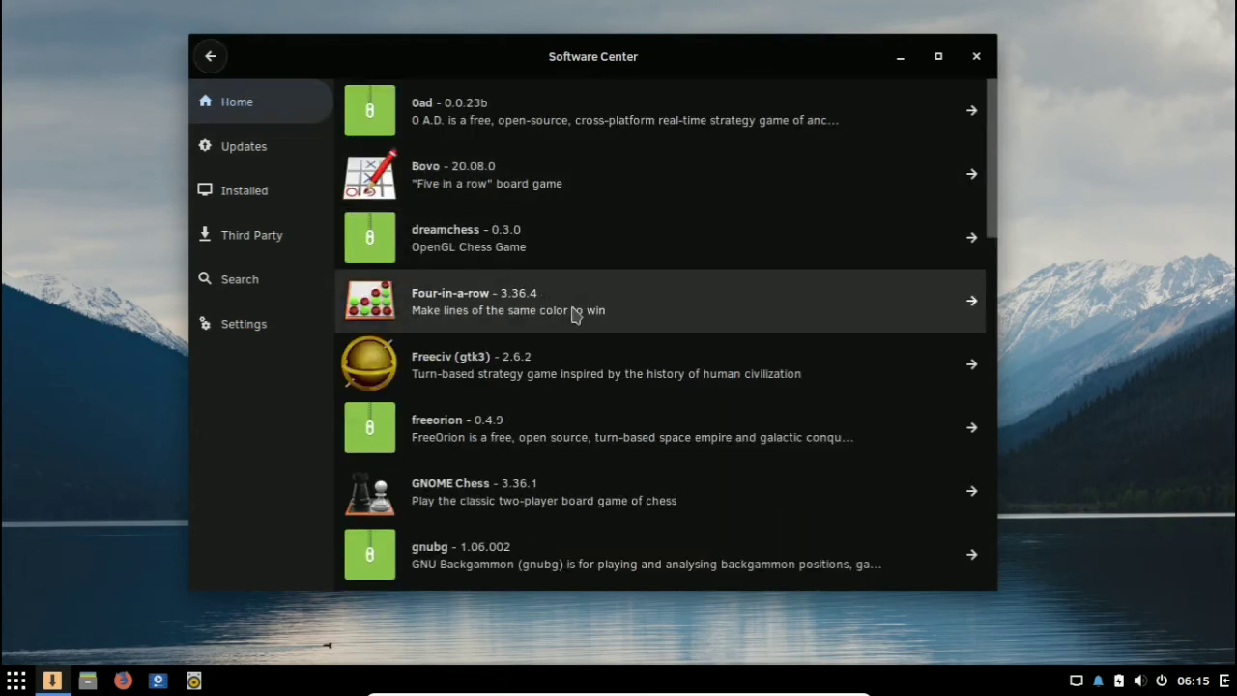
pyautogui.scroll(-1, 577, 310)
pyautogui.scroll(-18, 580, 307)
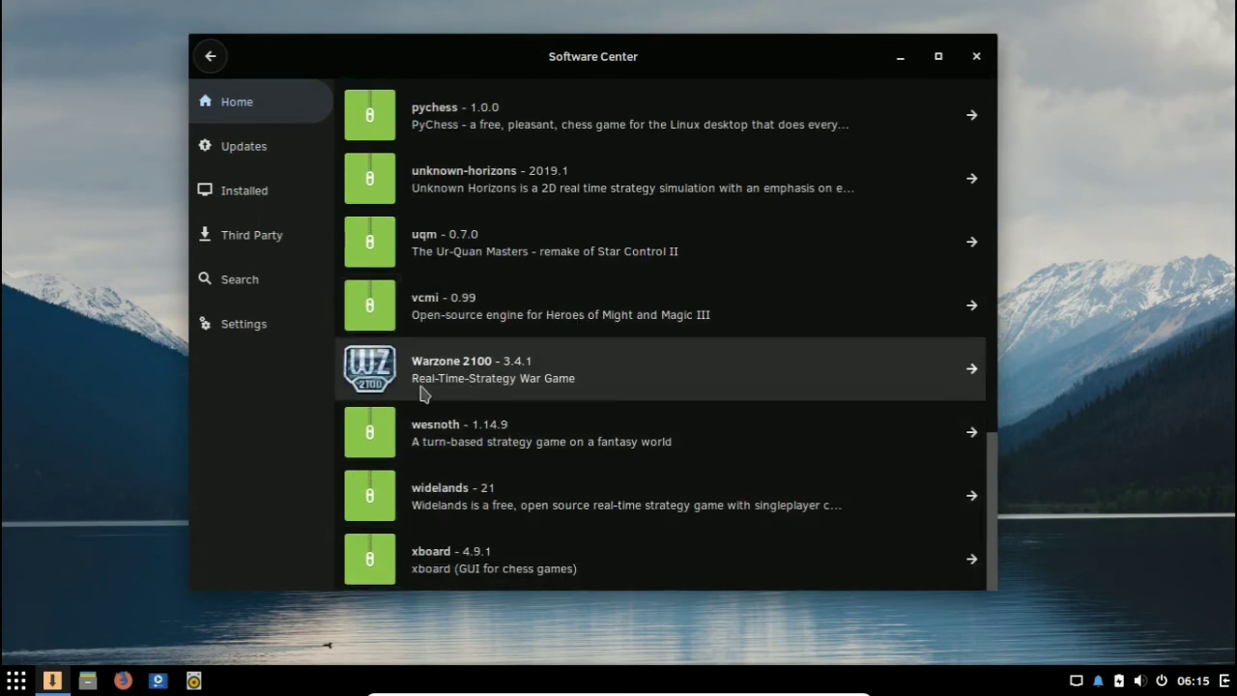
# Step: View the changelog and license information of Warzone 2100 and return to the game subcategories
pyautogui.click(493, 370)
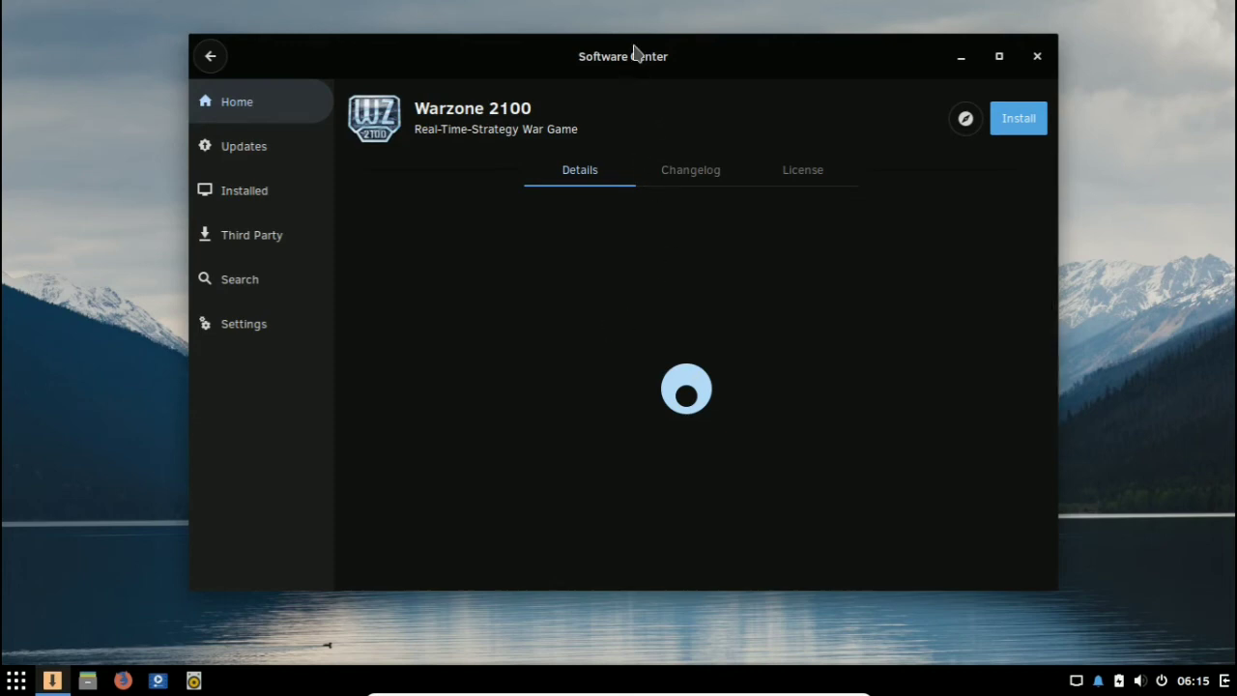
pyautogui.moveTo(638, 49); pyautogui.dragTo(720, 45)
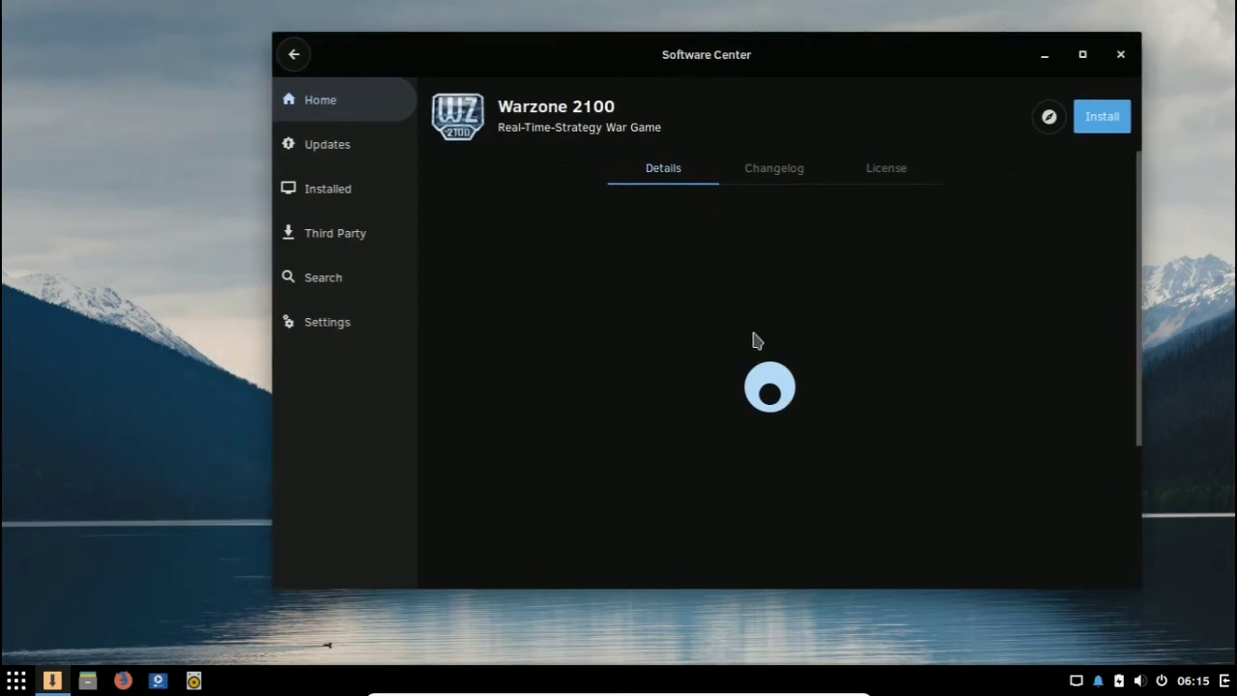
pyautogui.click(779, 169)
pyautogui.click(912, 184)
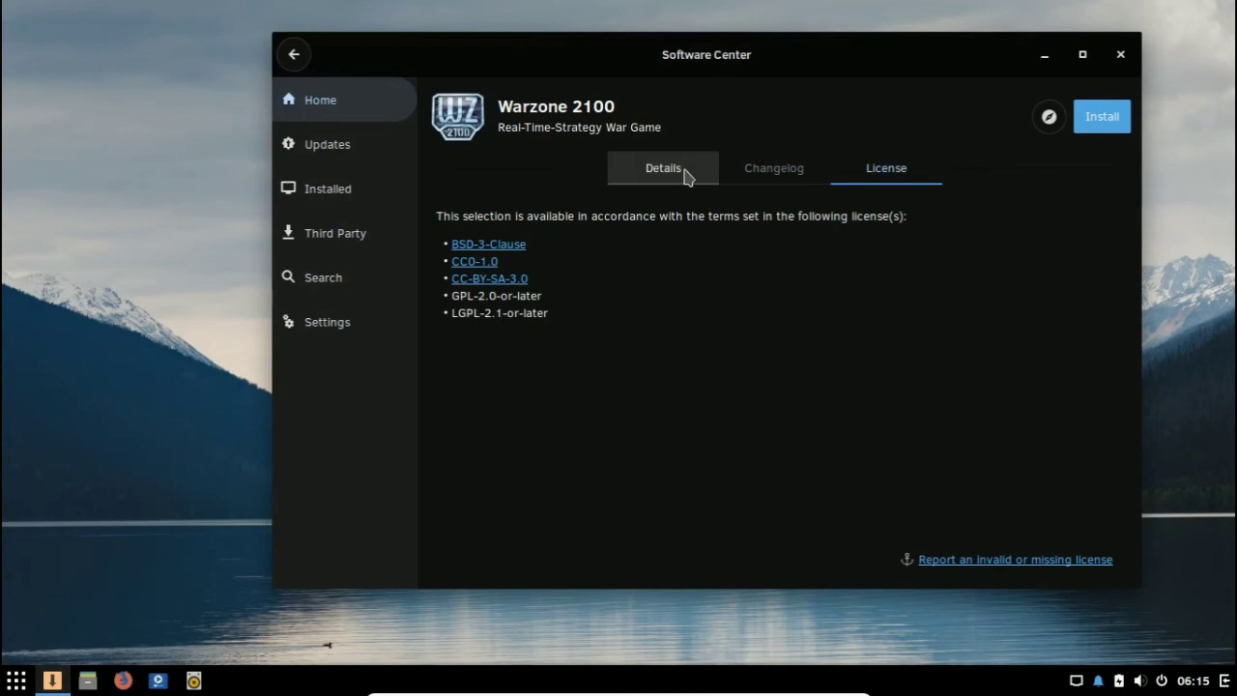
pyautogui.click(688, 174)
pyautogui.click(294, 54)
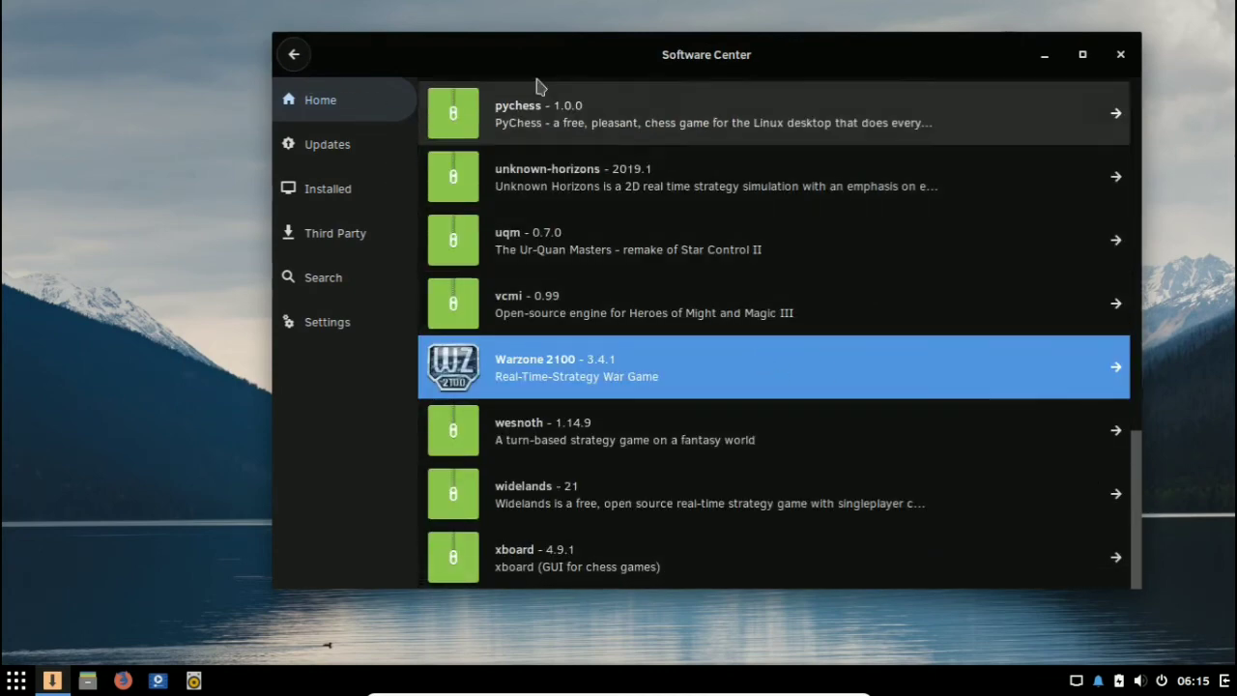
pyautogui.click(308, 58)
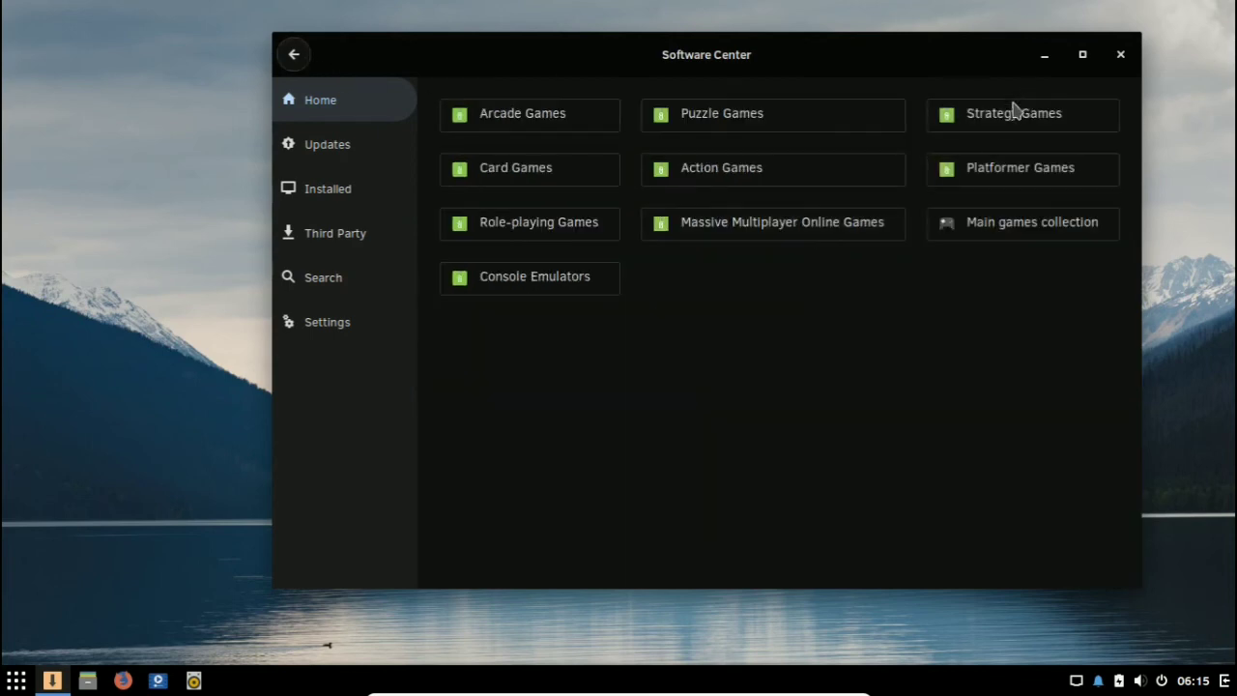
# Step: Look through the Role-playing Games packages and return to the game subcategories
pyautogui.click(609, 240)
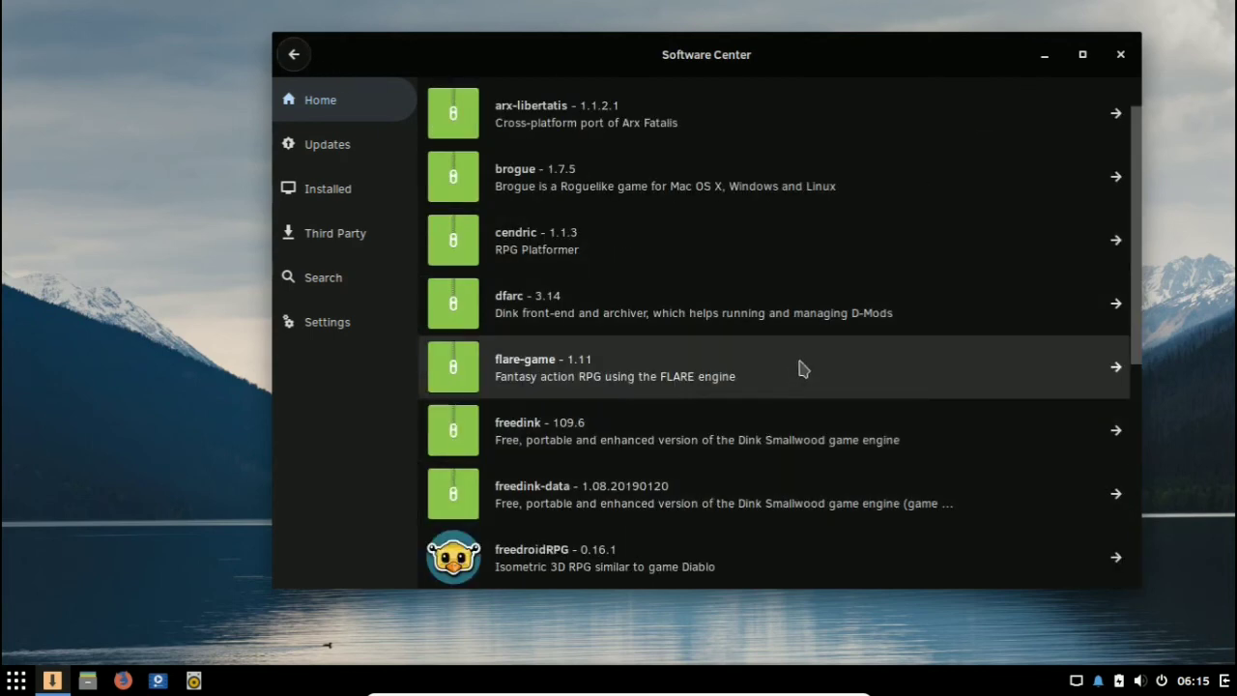
pyautogui.scroll(-5, 807, 363)
pyautogui.scroll(-1, 810, 357)
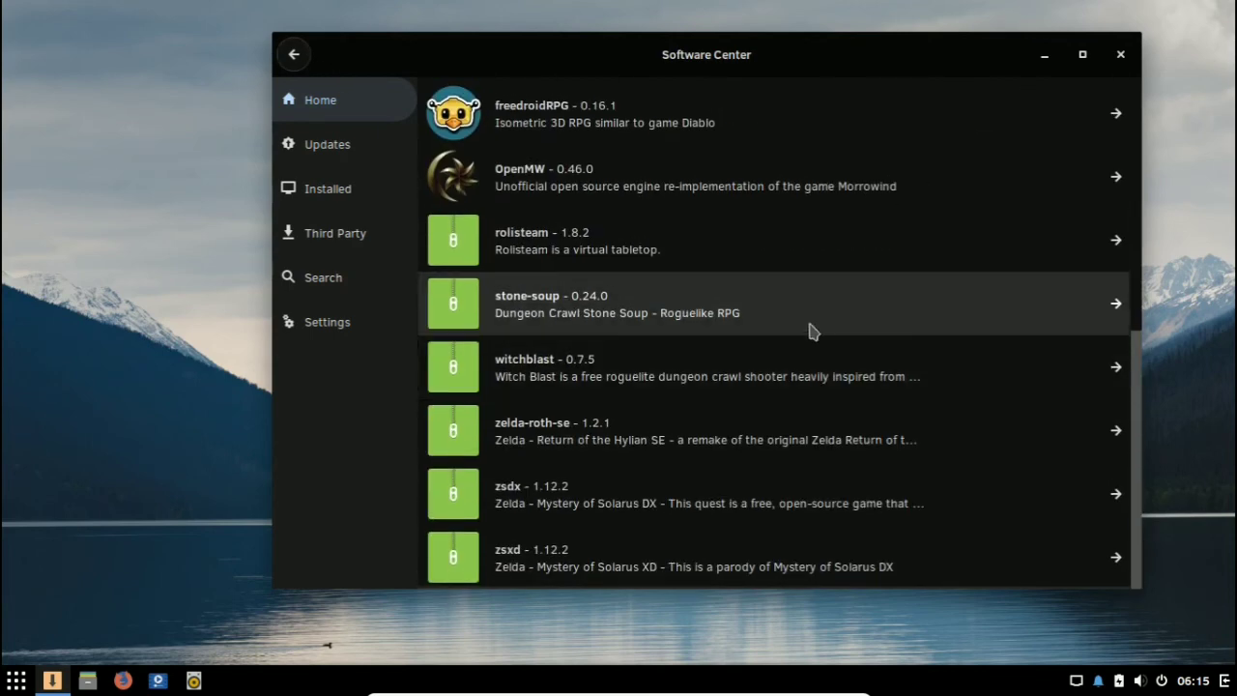
pyautogui.click(294, 55)
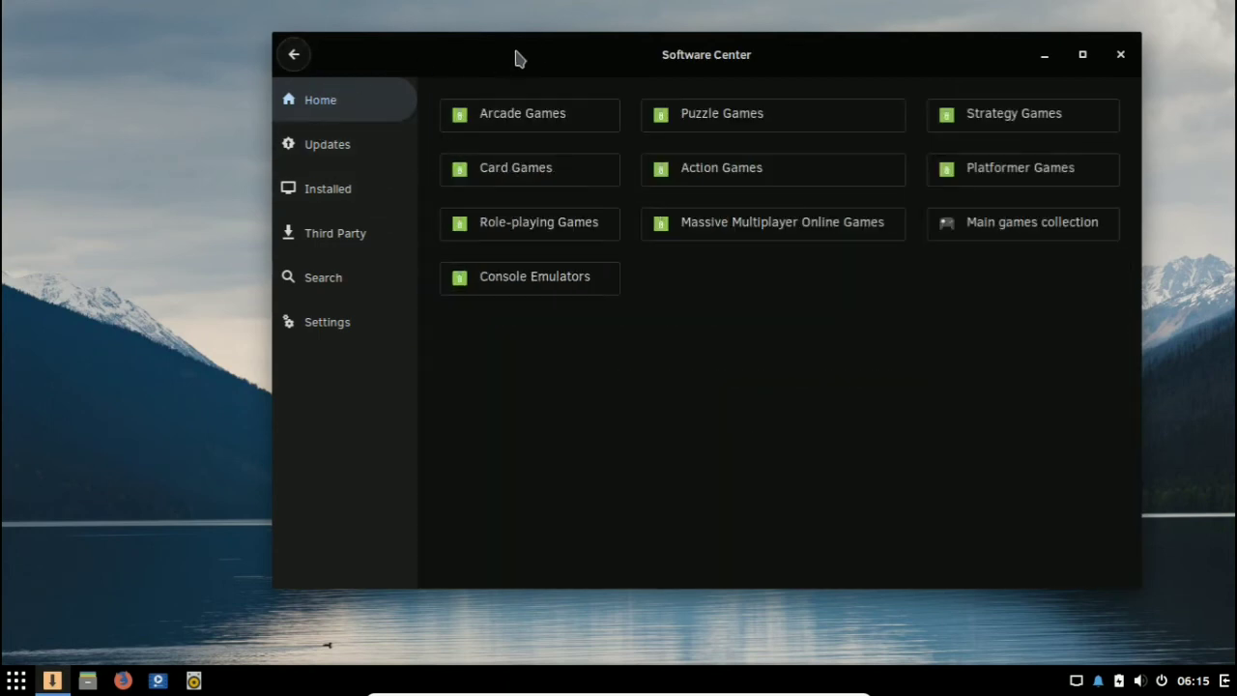
# Step: Close the Software Center and briefly view the desktop's applications menu
pyautogui.moveTo(531, 43); pyautogui.dragTo(385, 37)
pyautogui.click(15, 681)
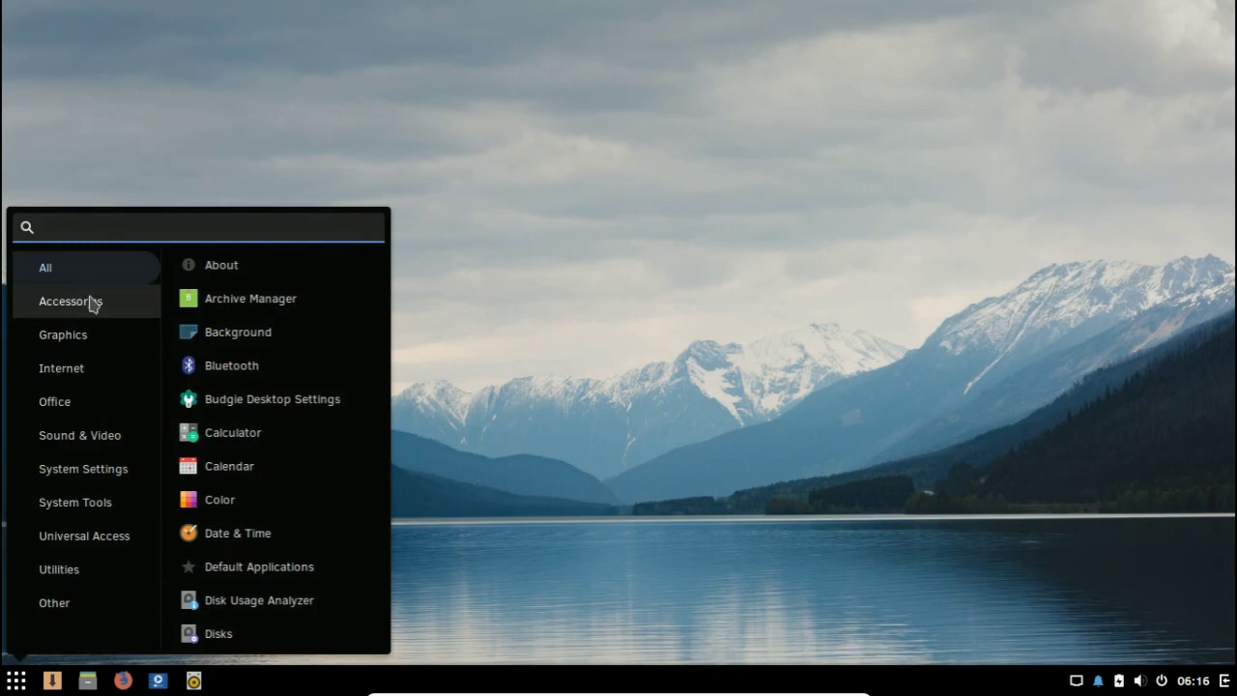
pyautogui.click(17, 681)
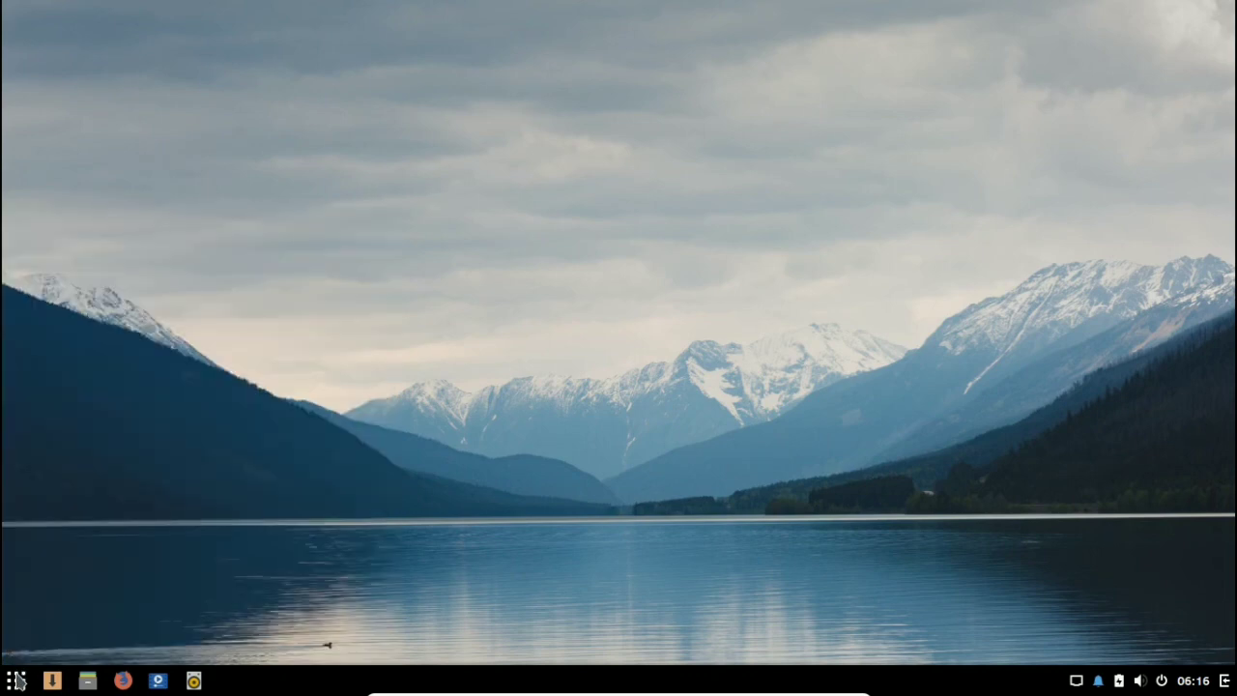
# Step: Open Hardware Drivers to check for proprietary drivers, and close it
pyautogui.click(17, 681)
pyautogui.click(17, 681)
pyautogui.click(16, 681)
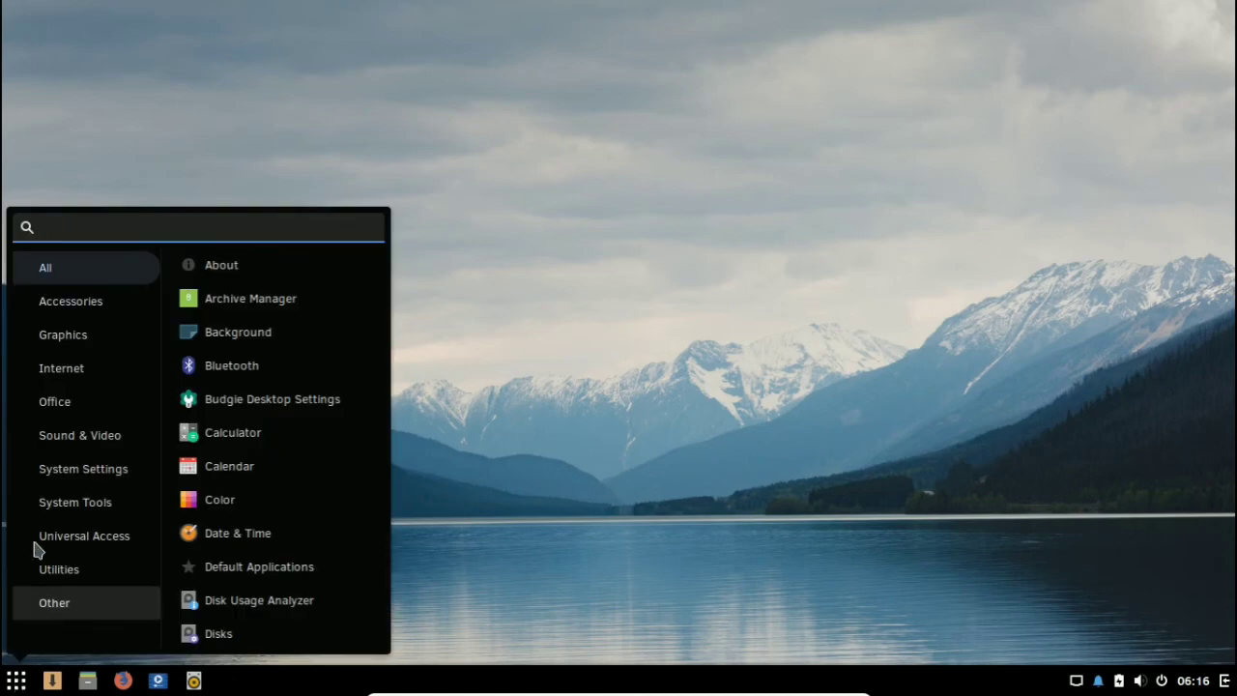
pyautogui.scroll(-10, 256, 397)
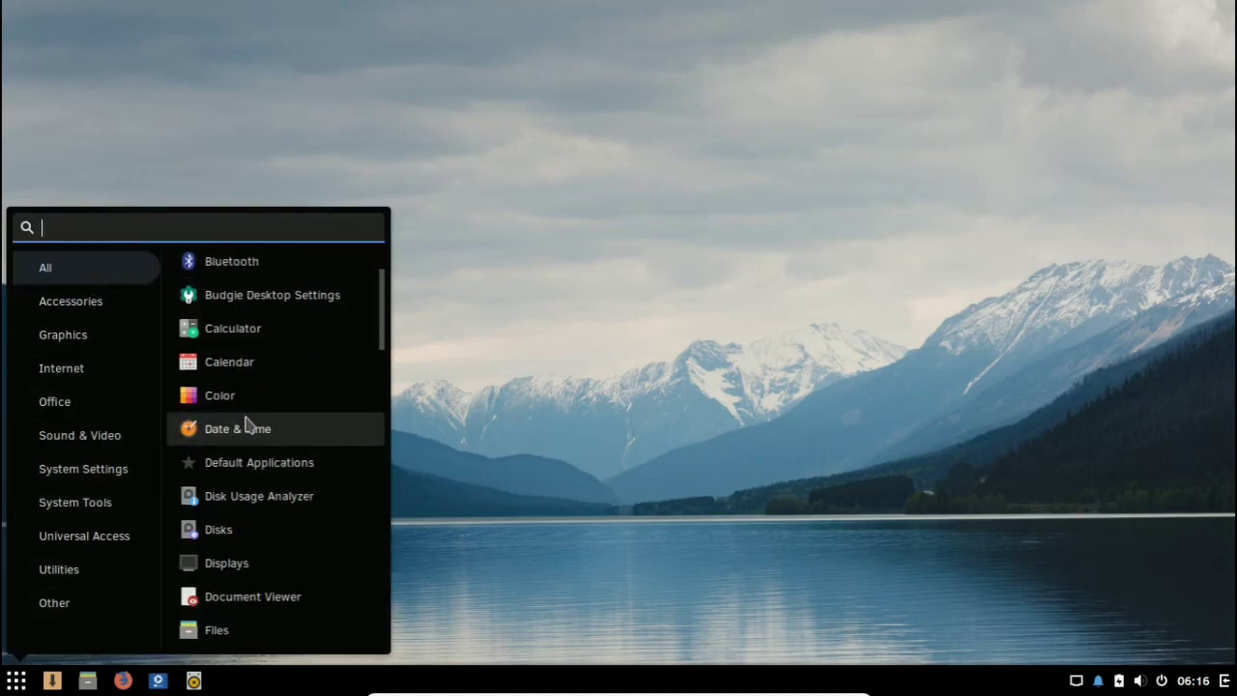
pyautogui.scroll(-1, 247, 435)
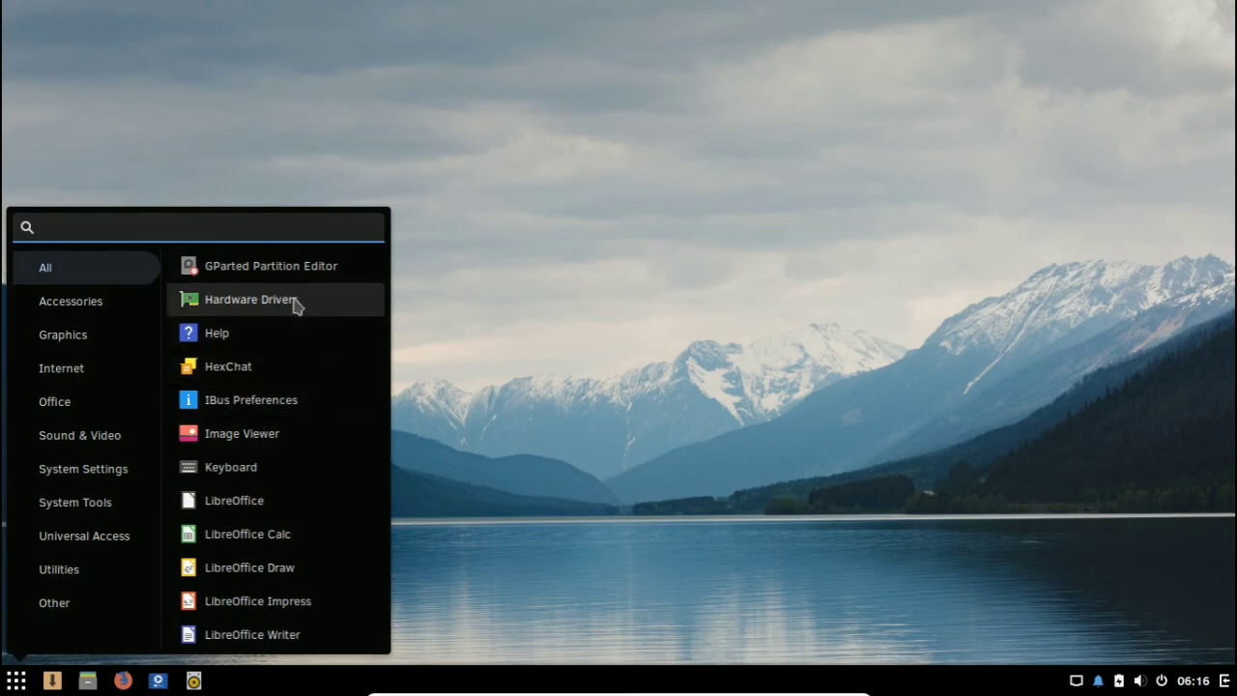
pyautogui.click(251, 300)
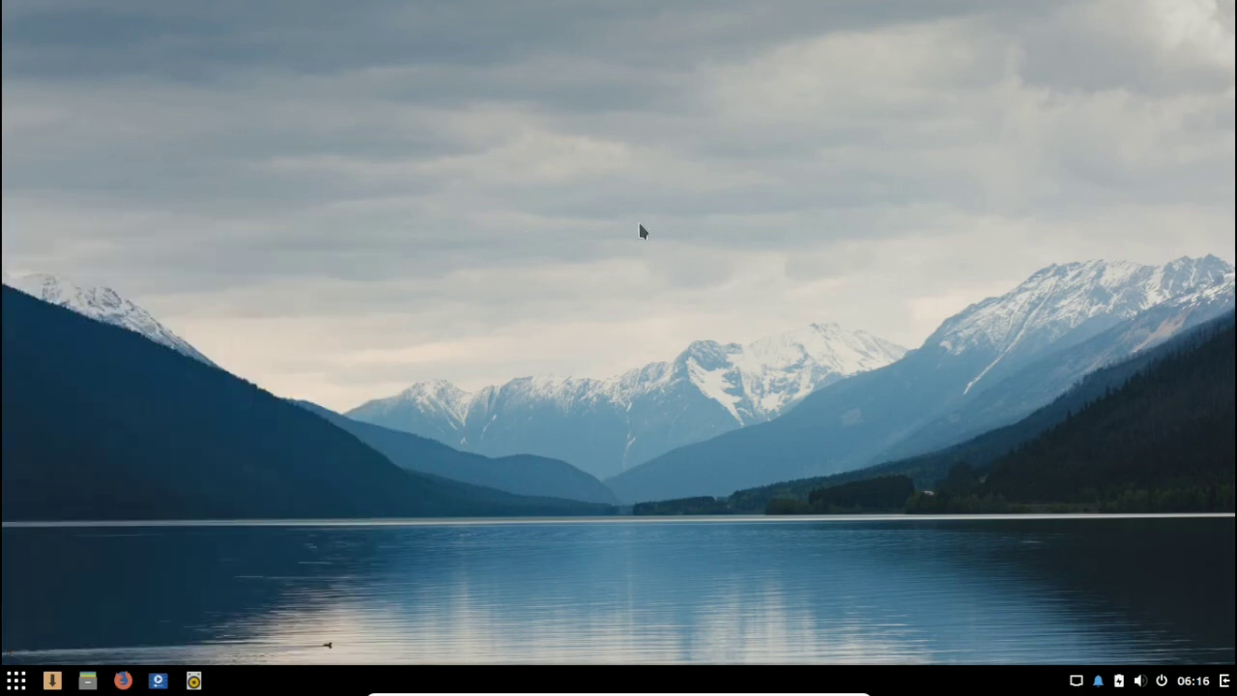
pyautogui.moveTo(647, 190); pyautogui.dragTo(649, 181)
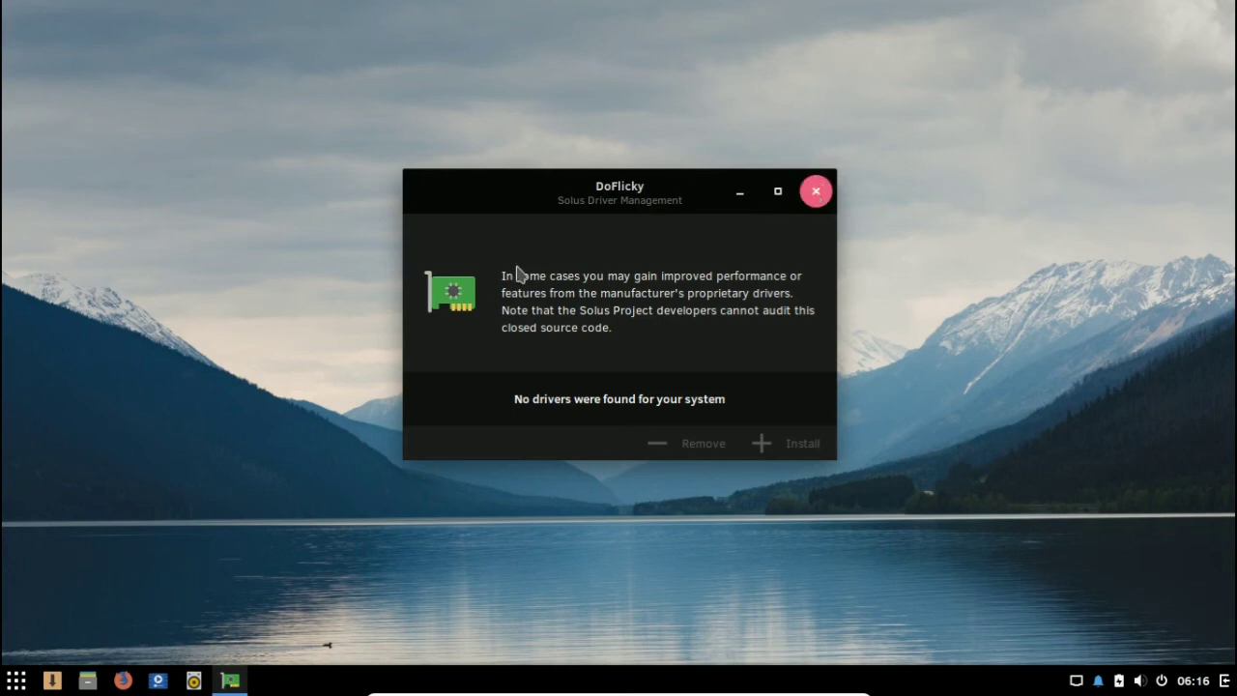
pyautogui.click(816, 191)
# Step: Find System Monitor in the full applications list and launch it
pyautogui.click(14, 684)
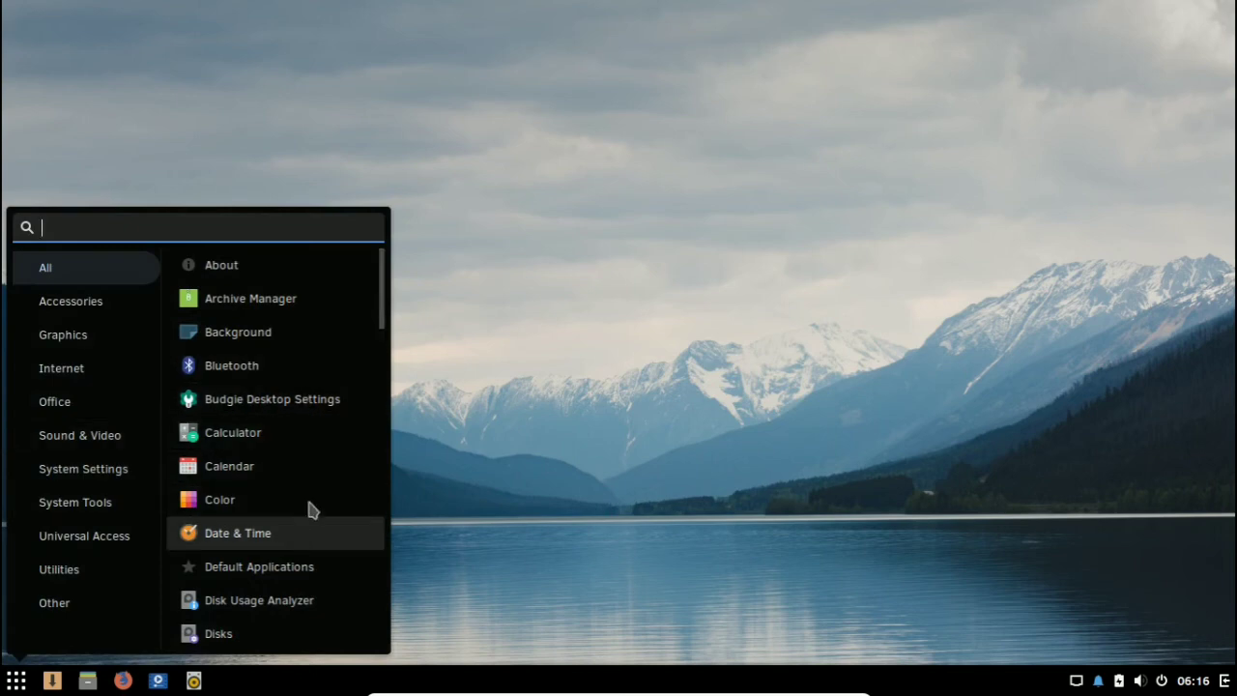
pyautogui.scroll(-6, 377, 321)
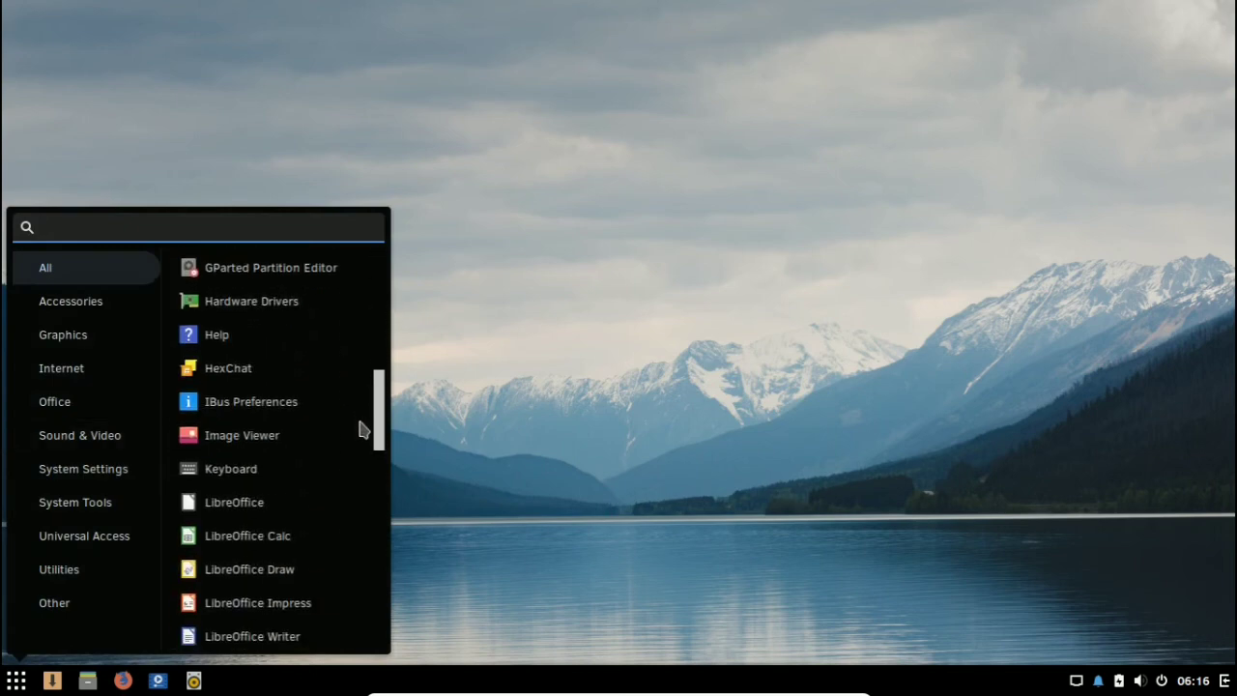
pyautogui.moveTo(370, 399); pyautogui.dragTo(390, 602)
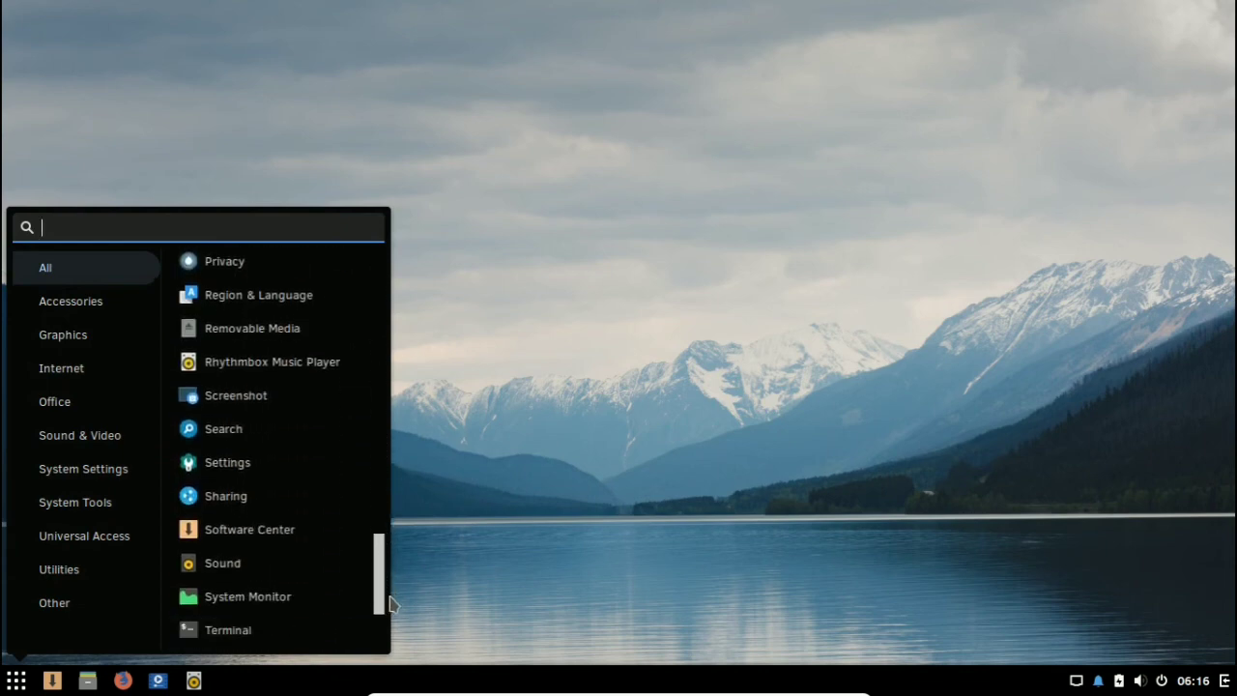
pyautogui.click(281, 520)
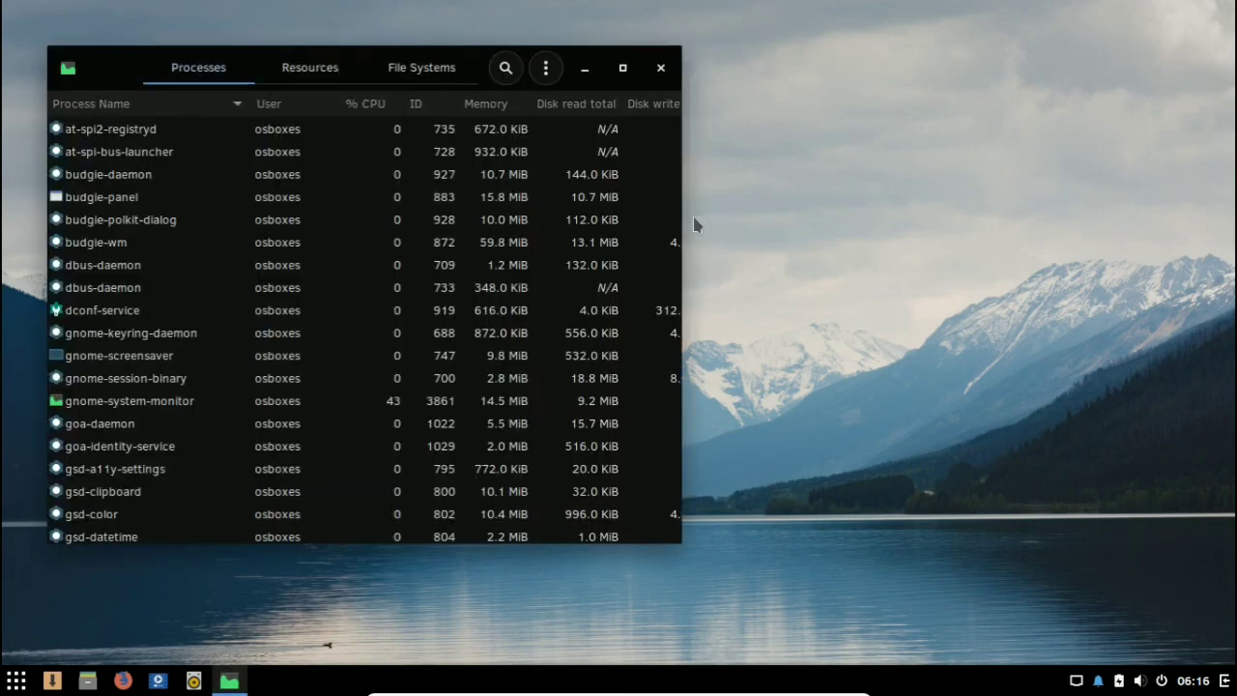
# Step: Maximize System Monitor, view the CPU, memory and network history under Resources, and close the program
pyautogui.moveTo(583, 65); pyautogui.dragTo(820, 88)
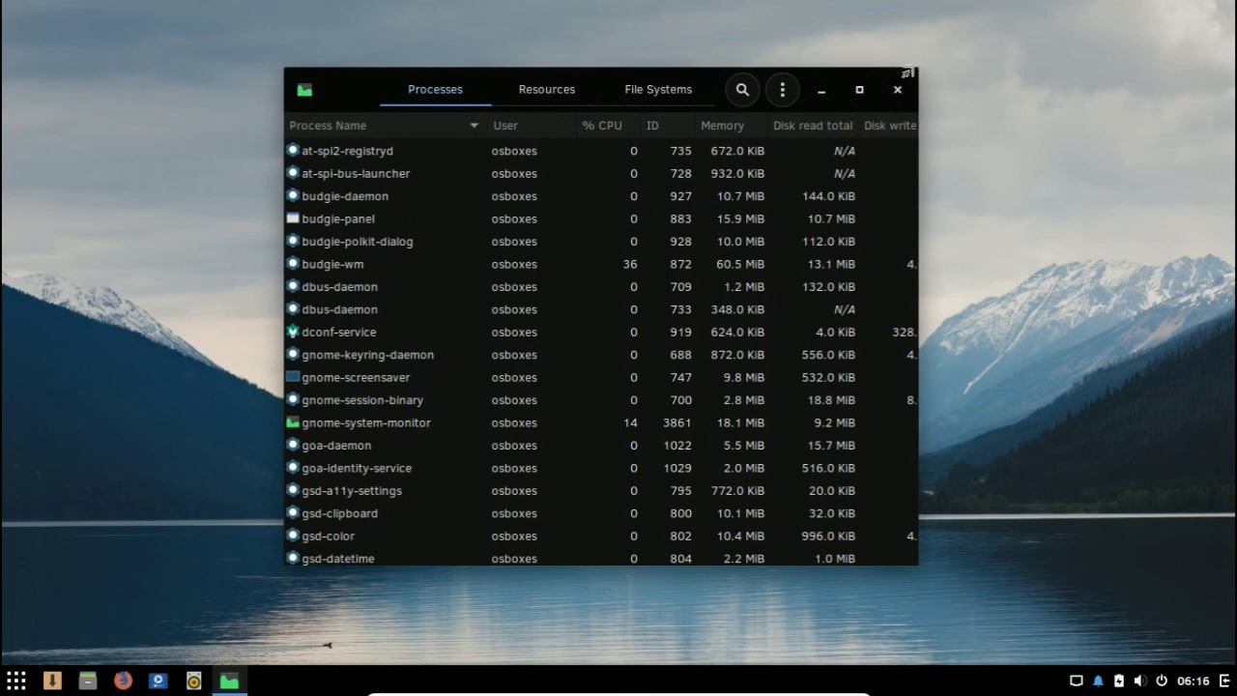
pyautogui.moveTo(908, 73); pyautogui.dragTo(999, 210)
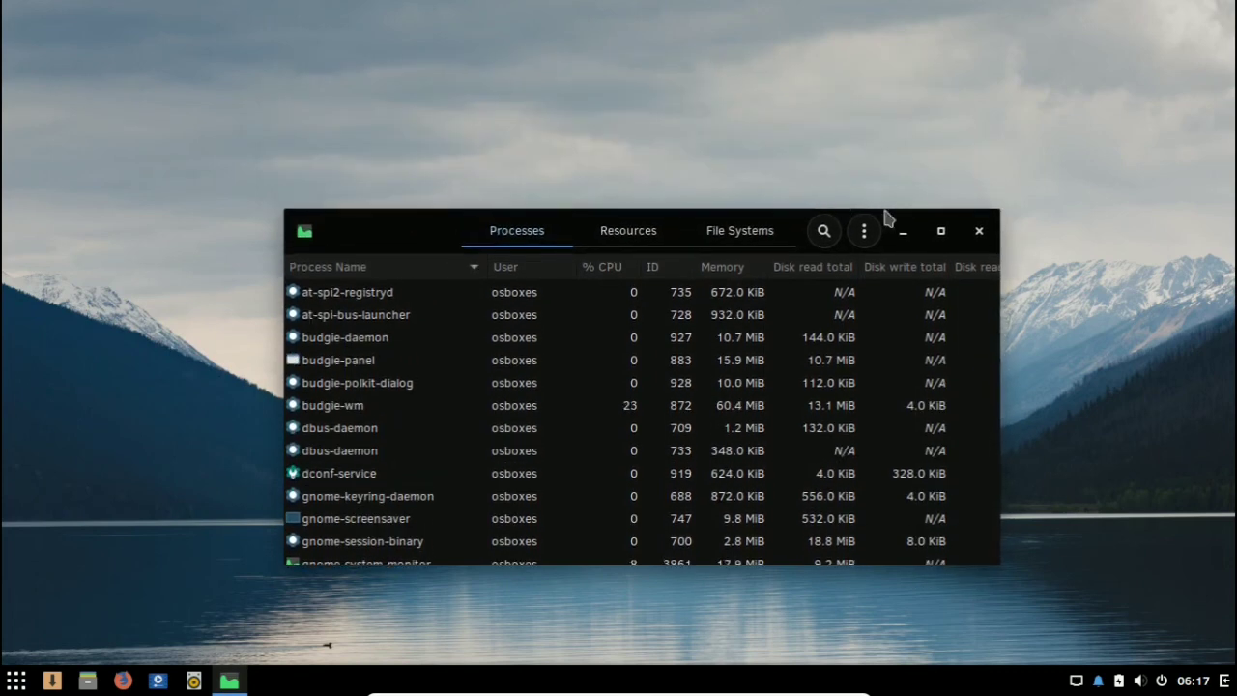
pyautogui.click(941, 234)
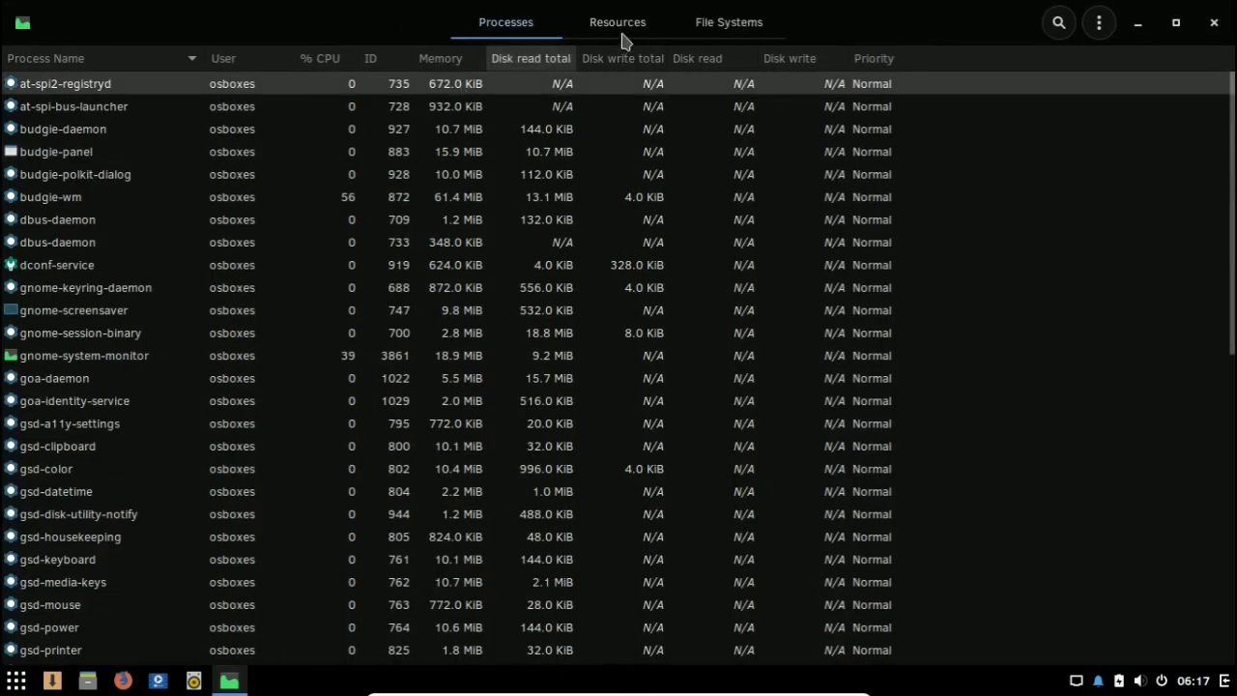
pyautogui.click(622, 37)
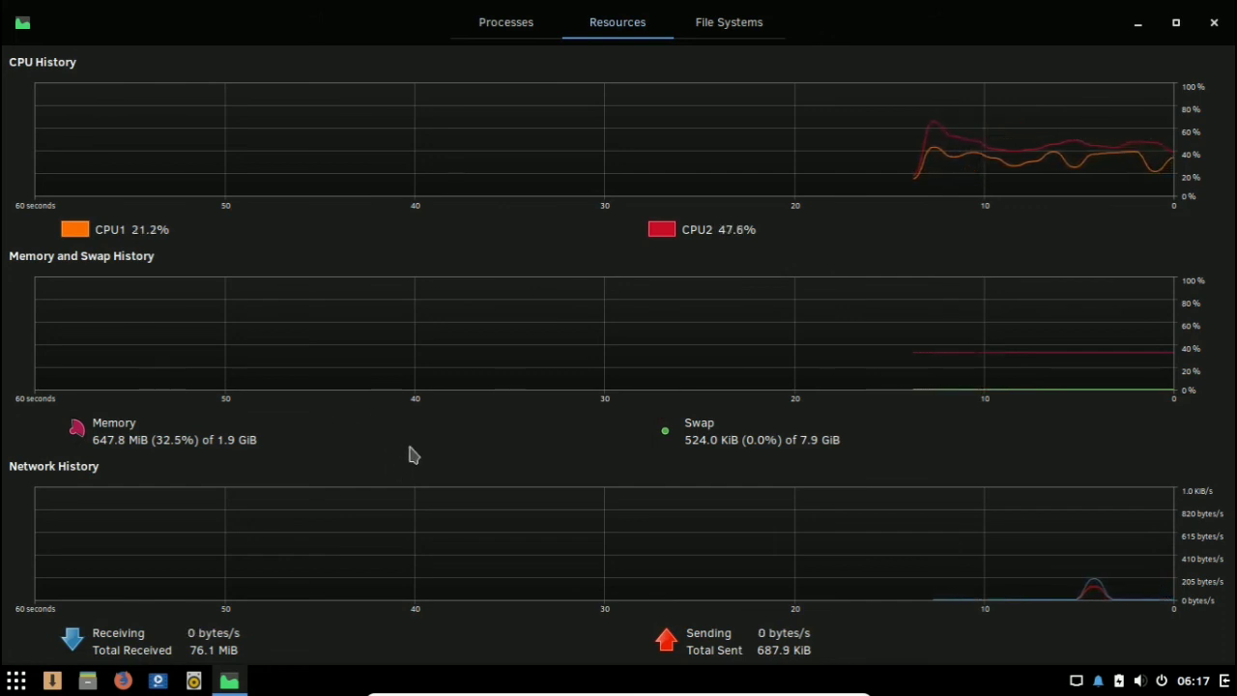
pyautogui.click(1214, 22)
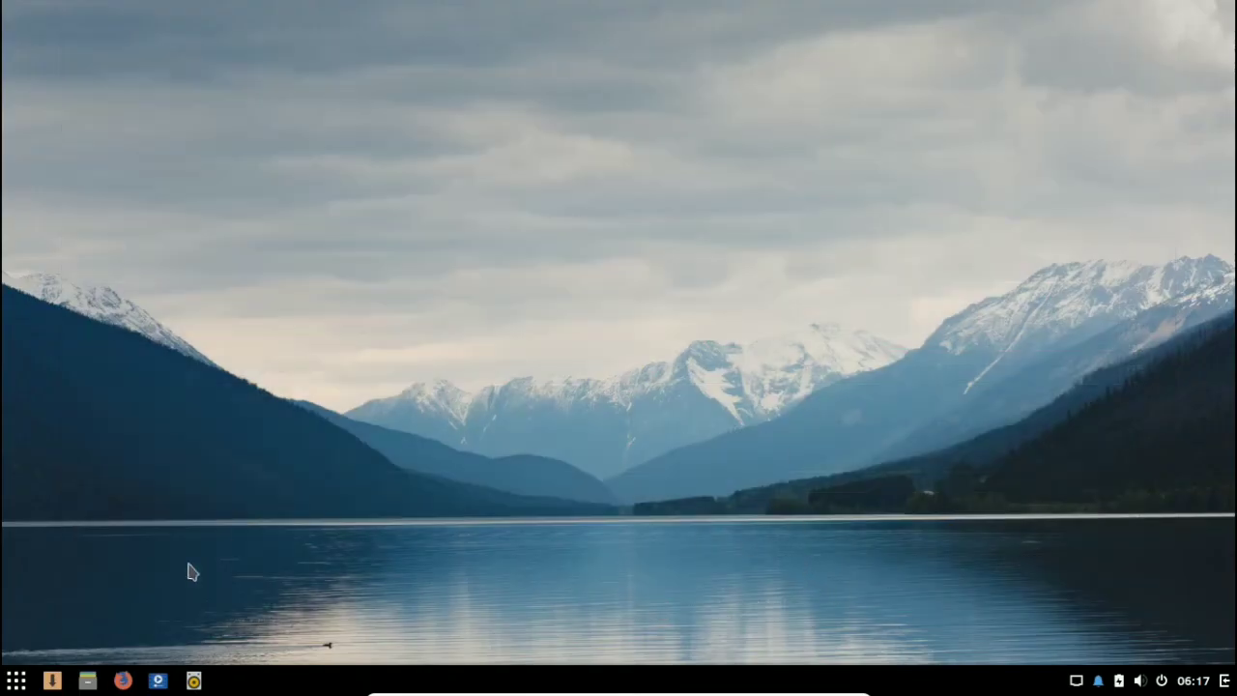
pyautogui.click(16, 680)
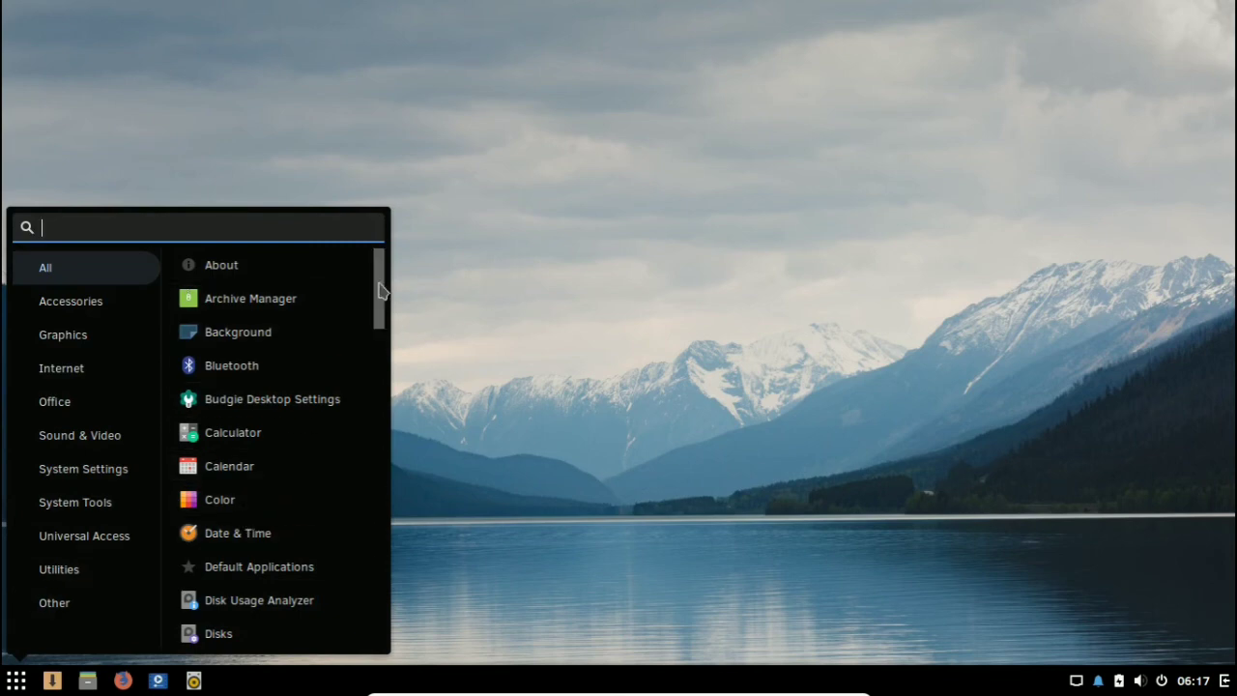
pyautogui.scroll(-3, 375, 354)
pyautogui.moveTo(375, 353); pyautogui.dragTo(353, 619)
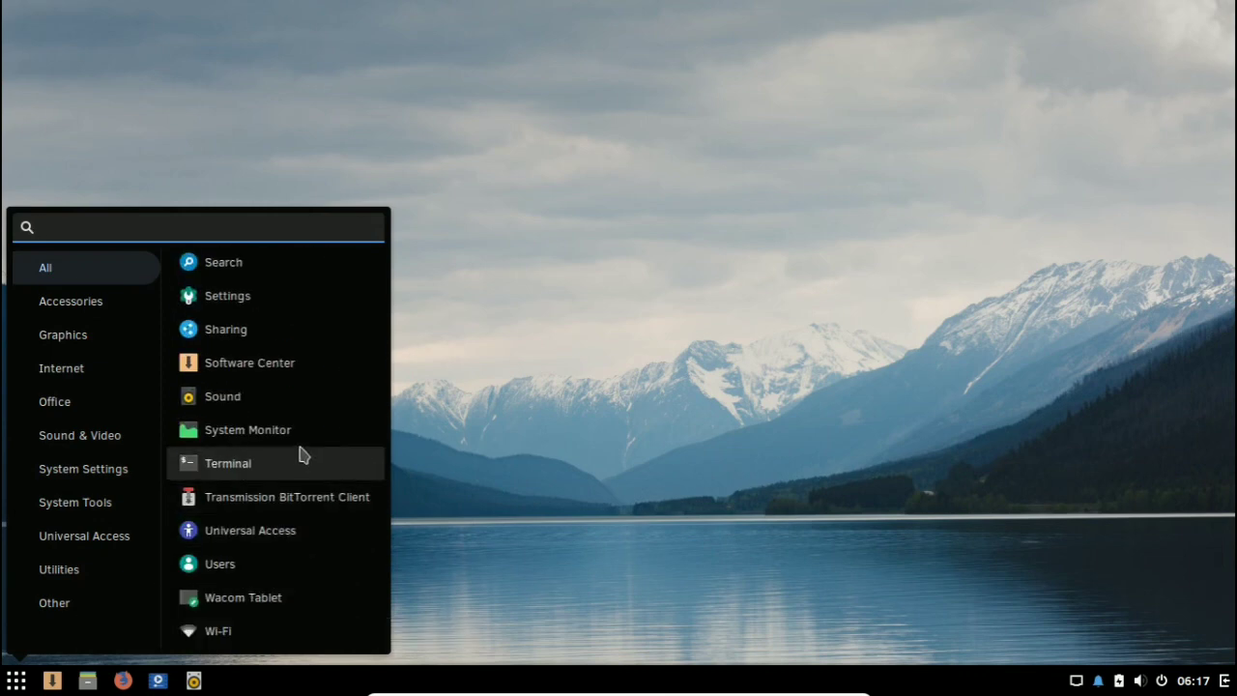
pyautogui.scroll(5, 325, 580)
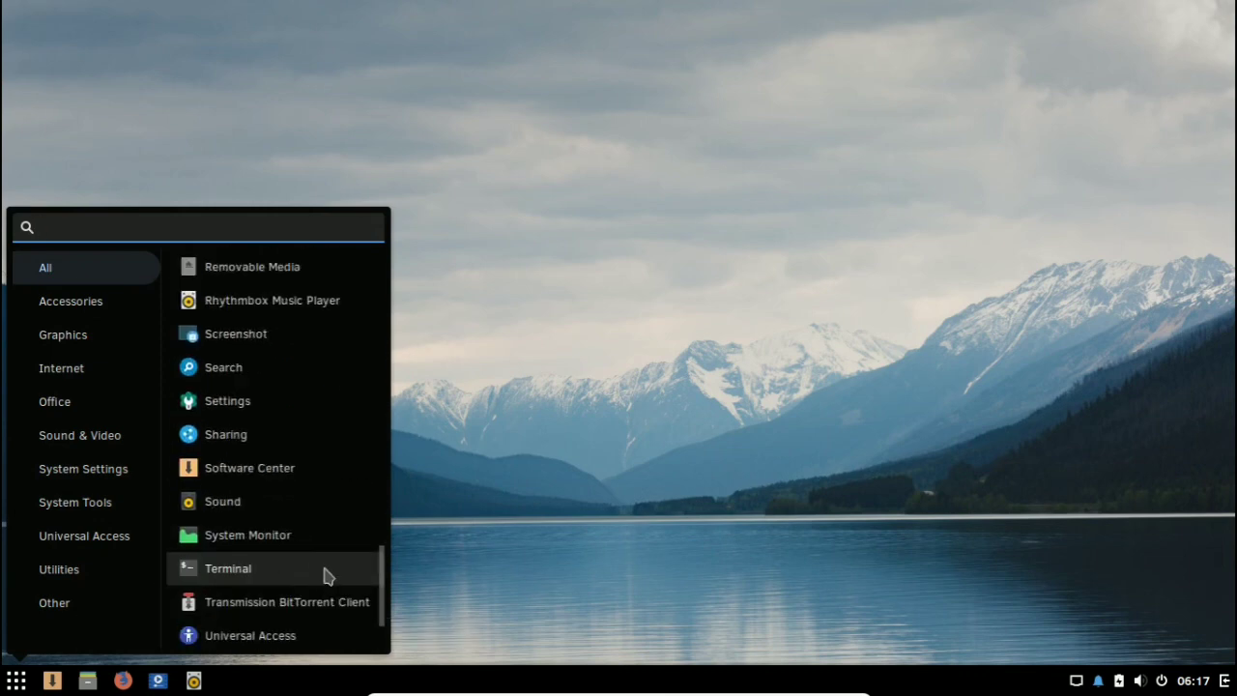
pyautogui.scroll(4, 325, 574)
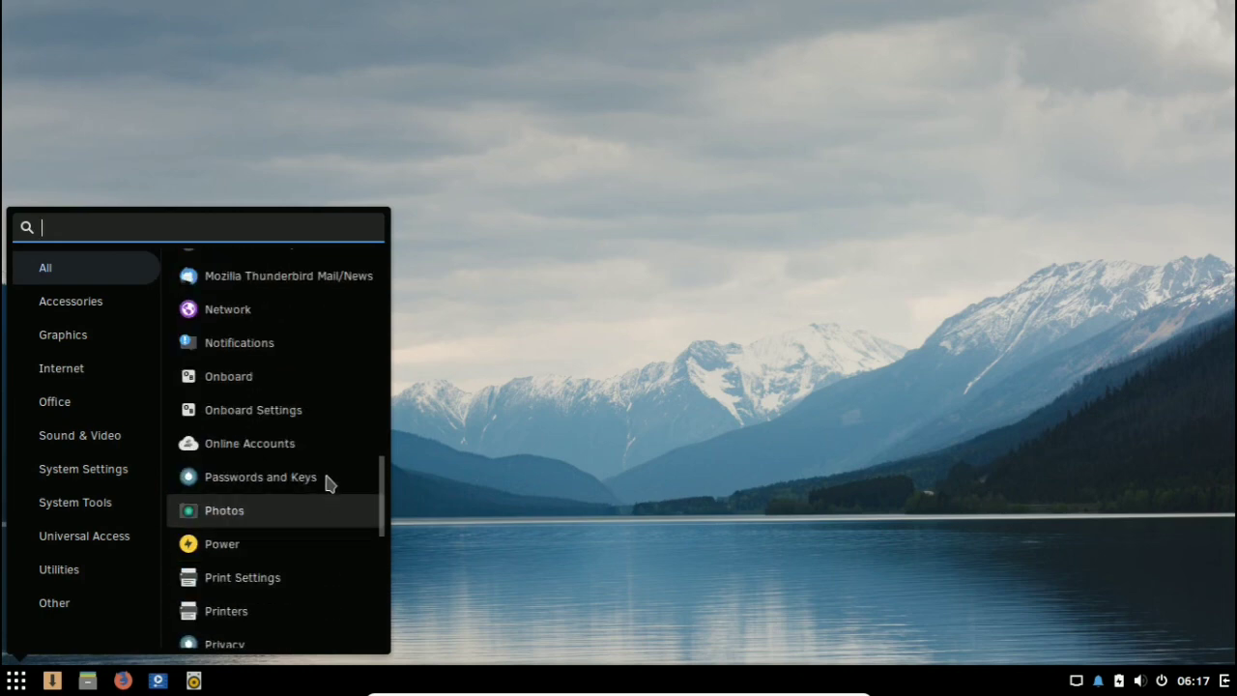
pyautogui.click(620, 368)
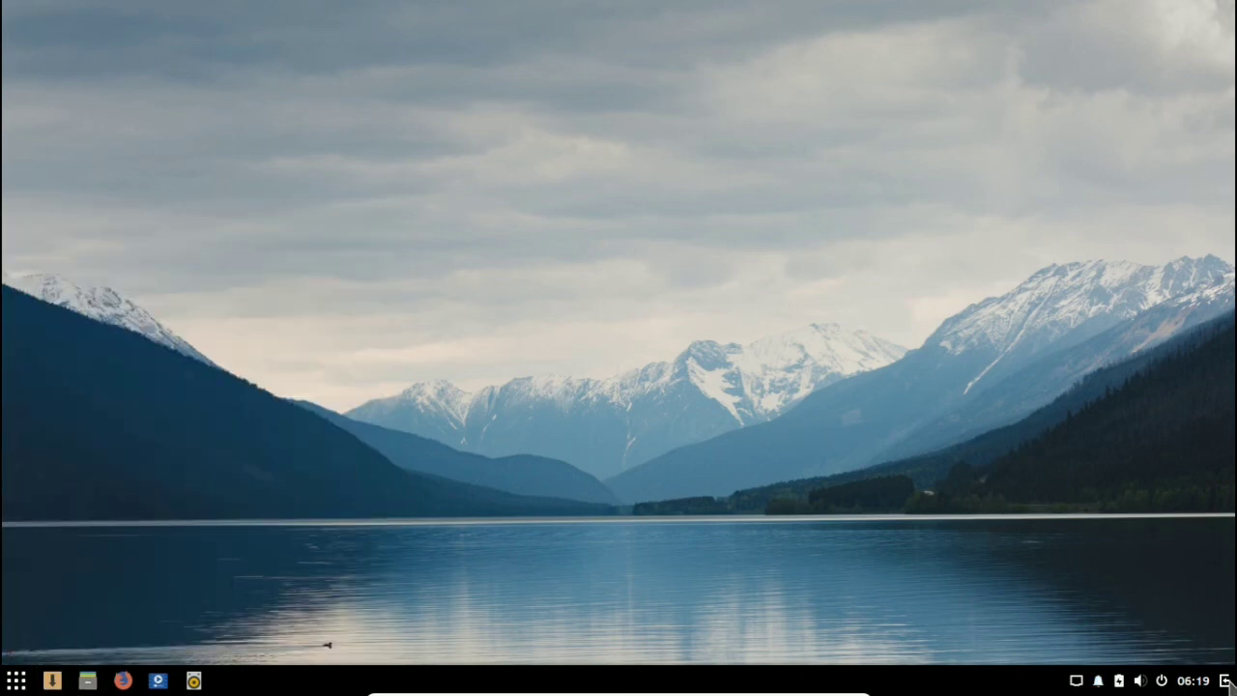
# Step: Slightly lower the output volume and microphone level in the desktop sidebar, and check the audio output devices
pyautogui.click(1225, 680)
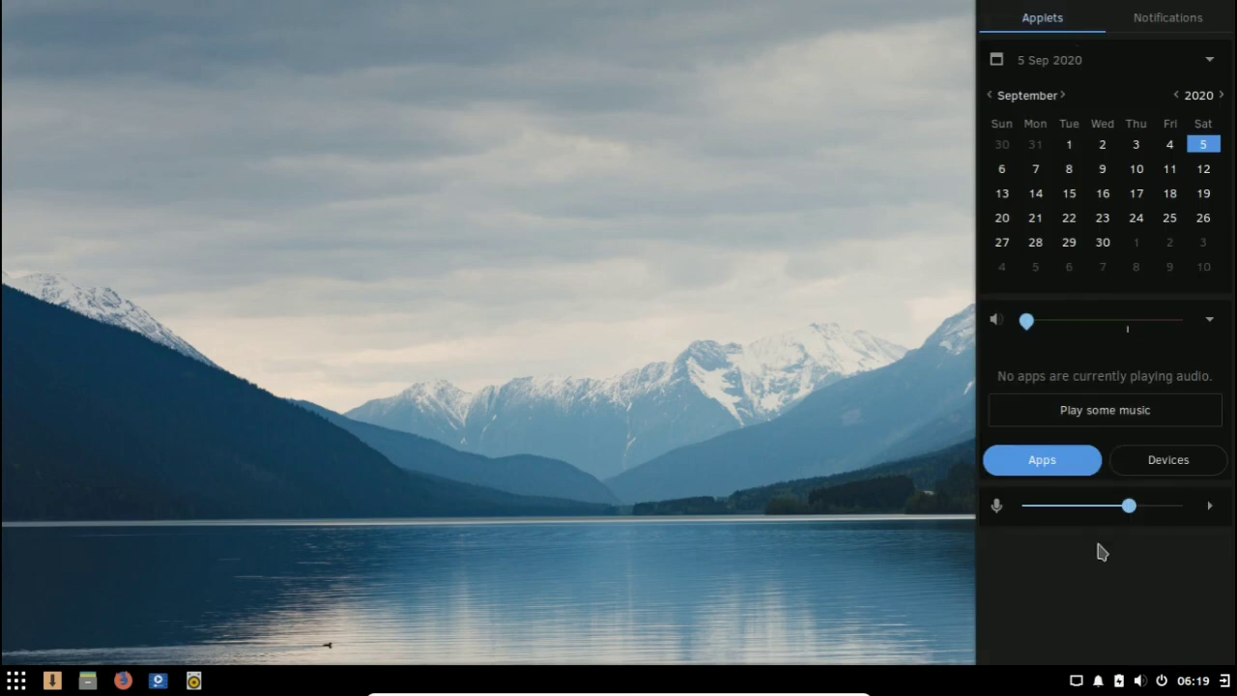
pyautogui.moveTo(1026, 320); pyautogui.dragTo(1023, 356)
pyautogui.click(1141, 461)
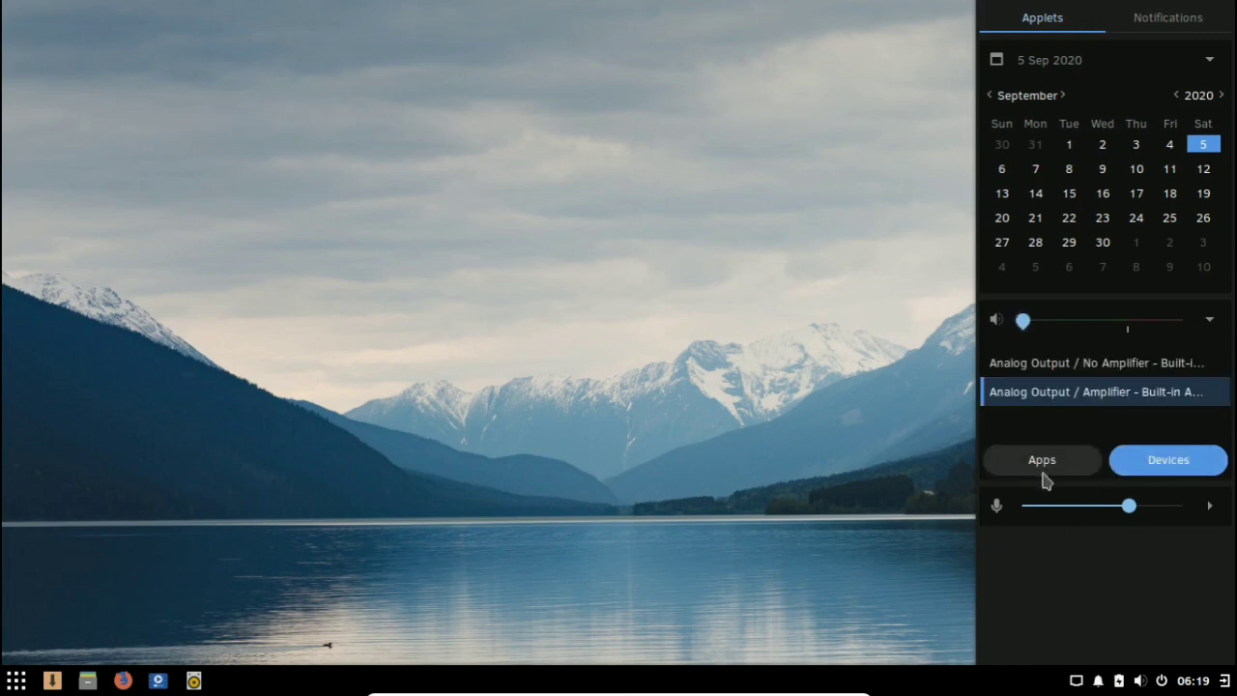
pyautogui.click(1046, 479)
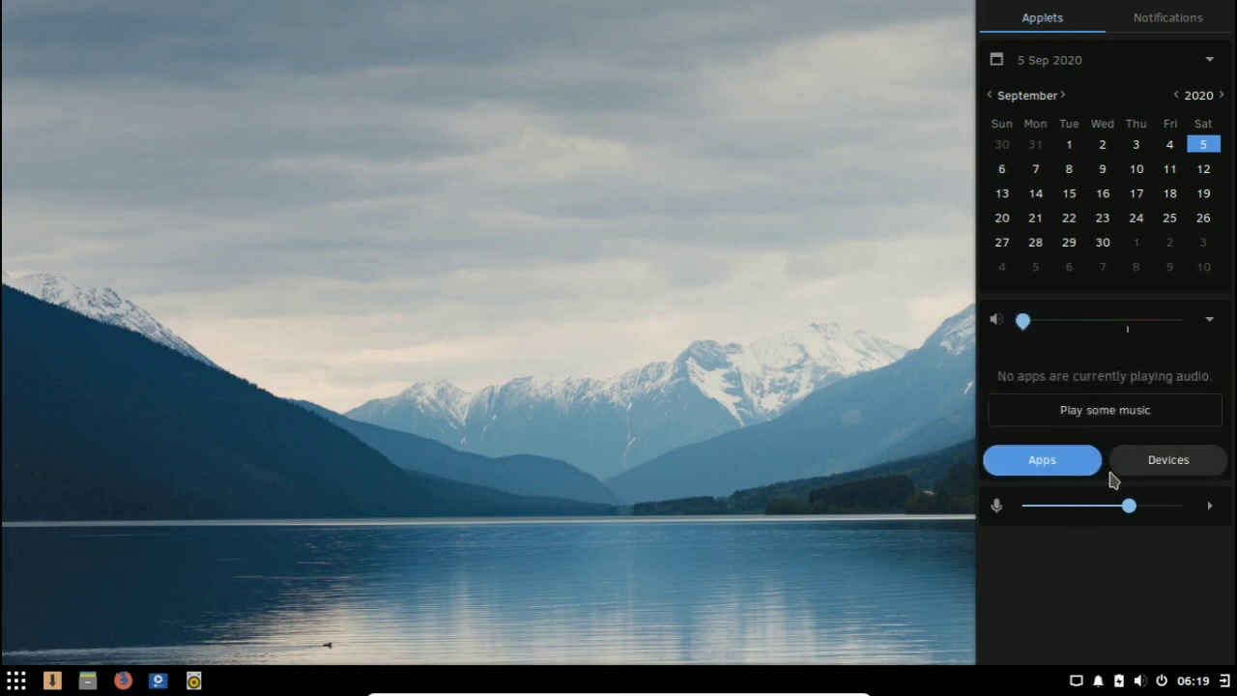
pyautogui.moveTo(1142, 513)
pyautogui.mouseDown()
pyautogui.moveTo(1074, 532)
pyautogui.moveTo(1125, 522)
pyautogui.mouseUp()
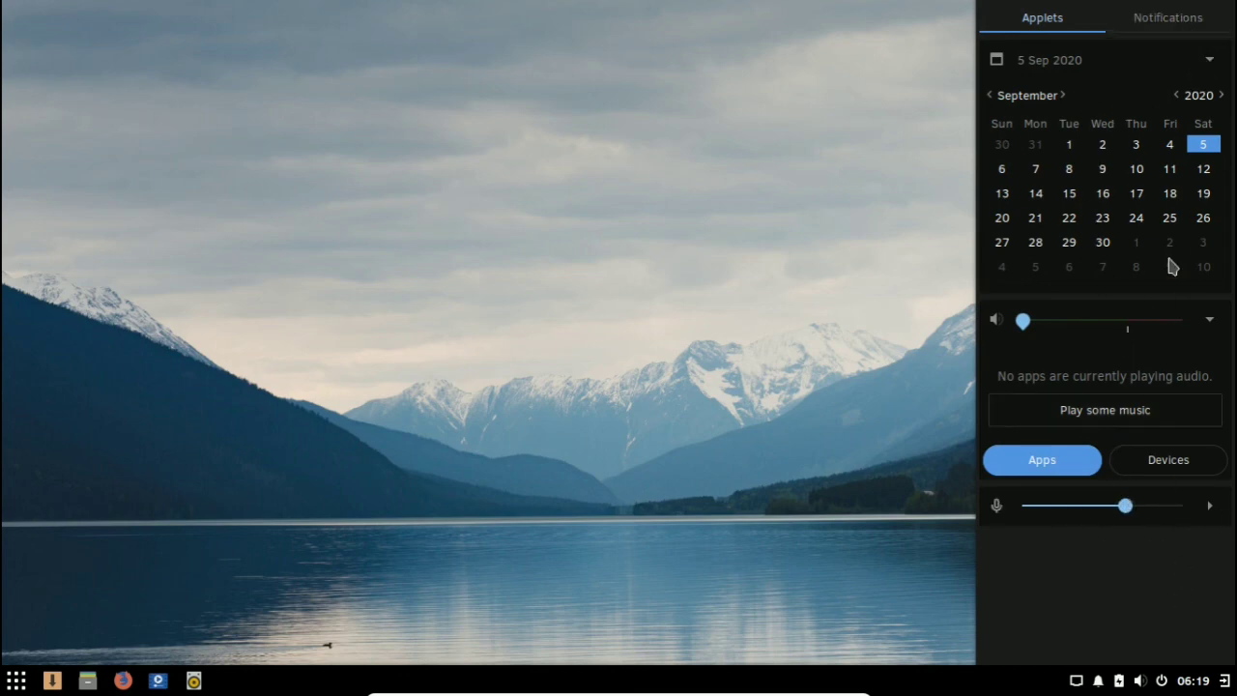
# Step: Clear all notifications in the desktop sidebar and close the sidebar
pyautogui.click(1188, 19)
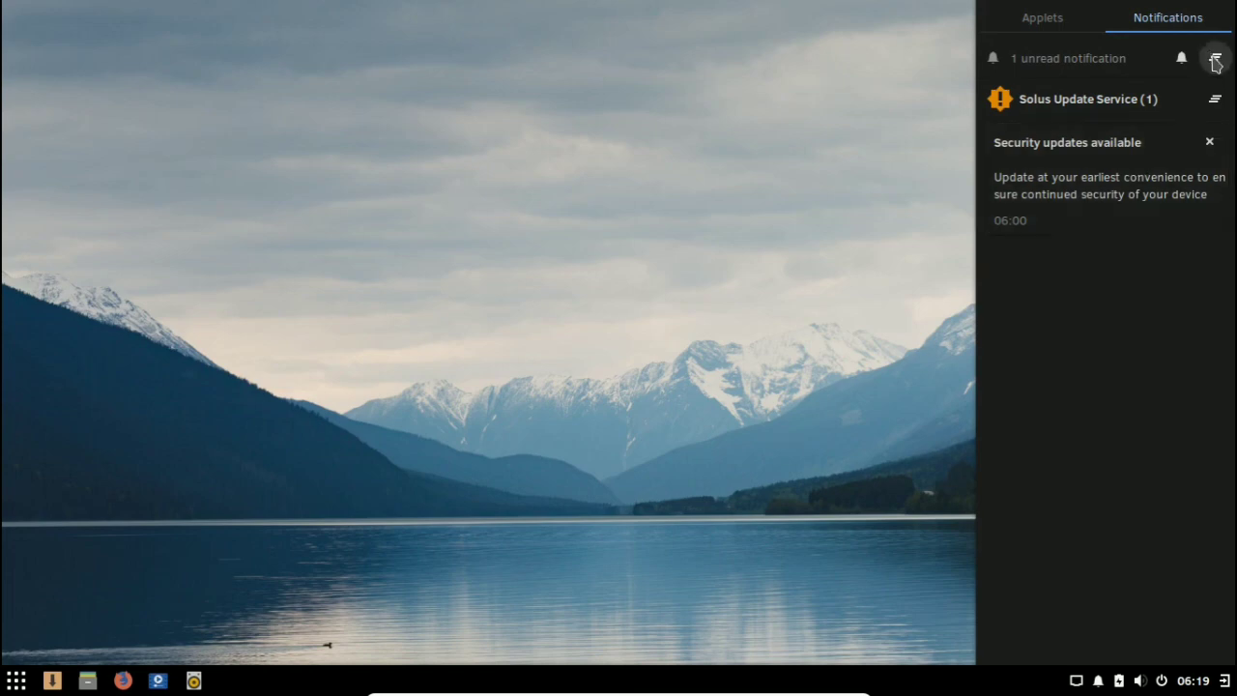
pyautogui.click(1216, 61)
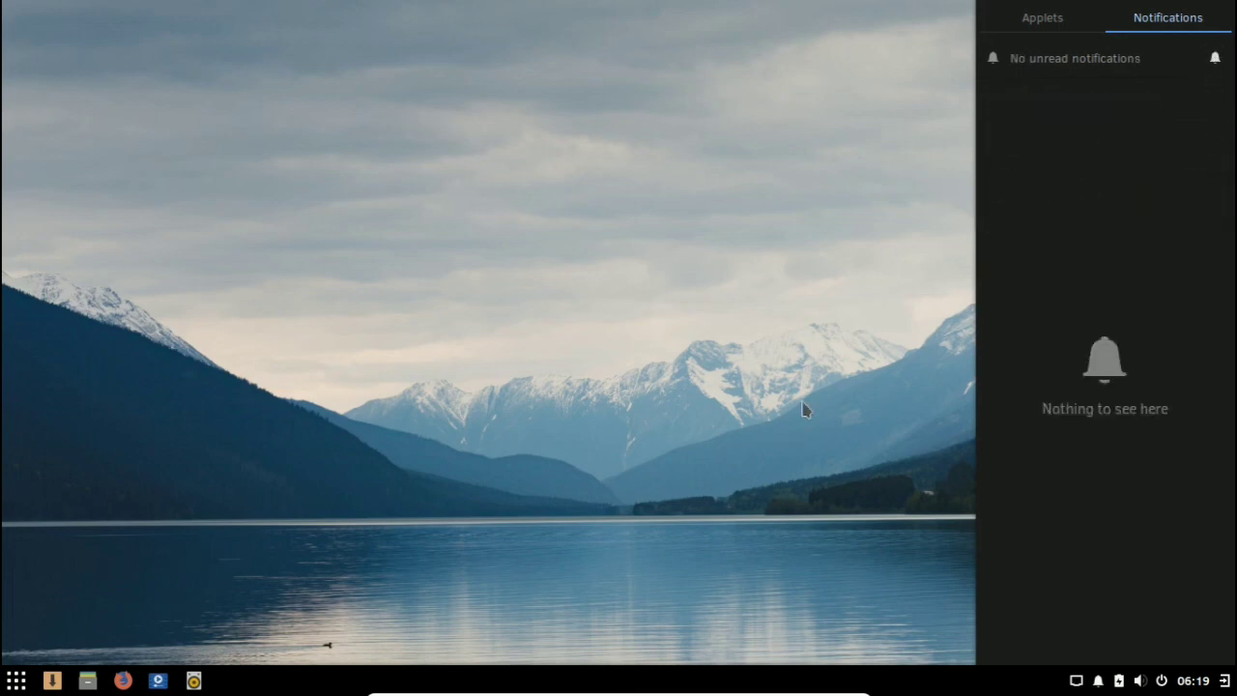
pyautogui.click(872, 463)
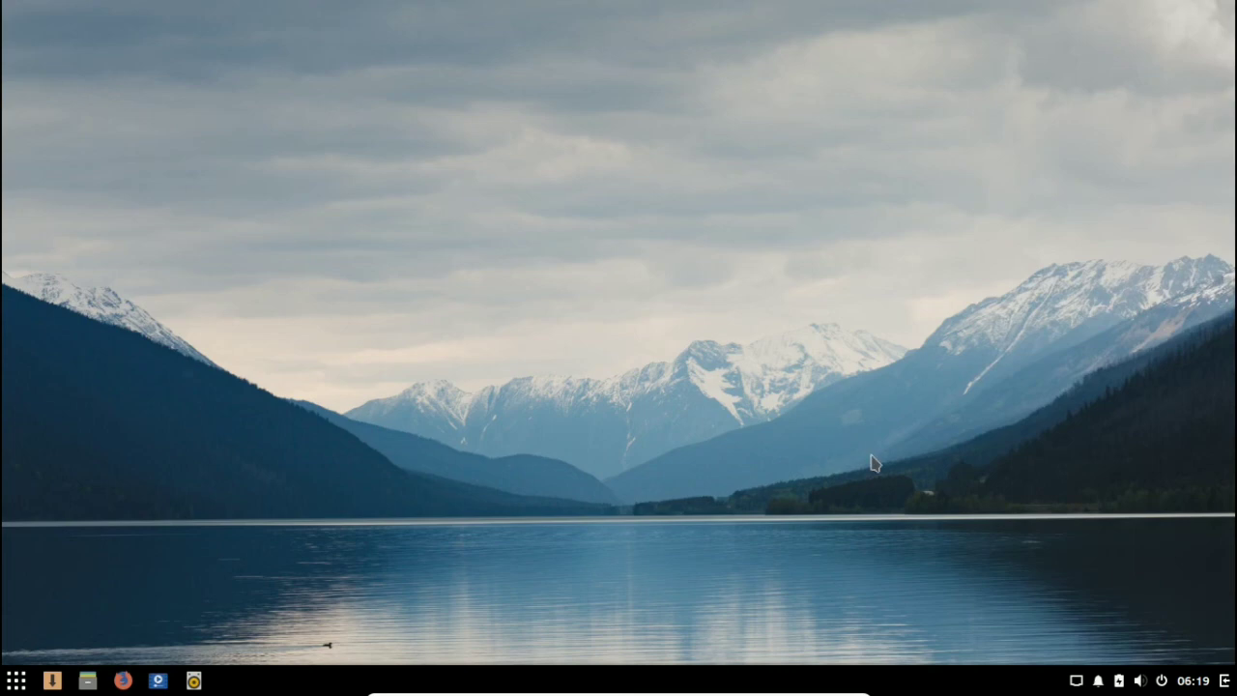
# Step: Enable showing the battery percentage next to the battery indicator
pyautogui.click(1120, 682)
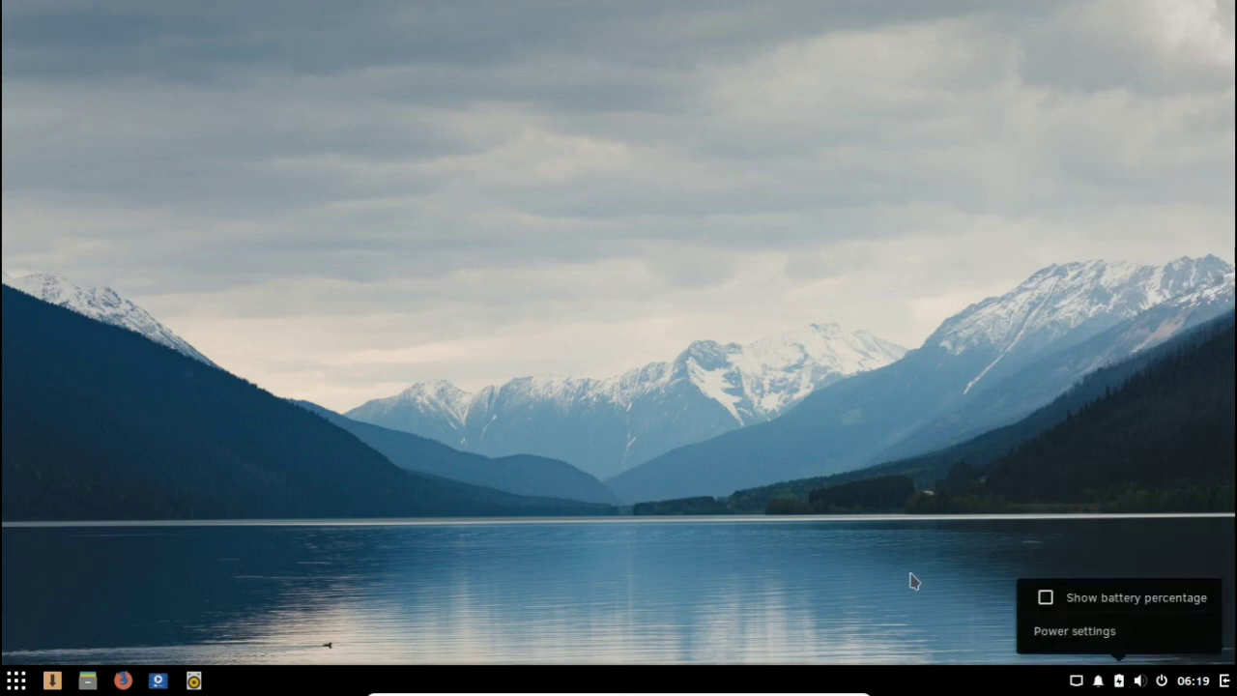
pyautogui.click(1045, 598)
pyautogui.click(927, 559)
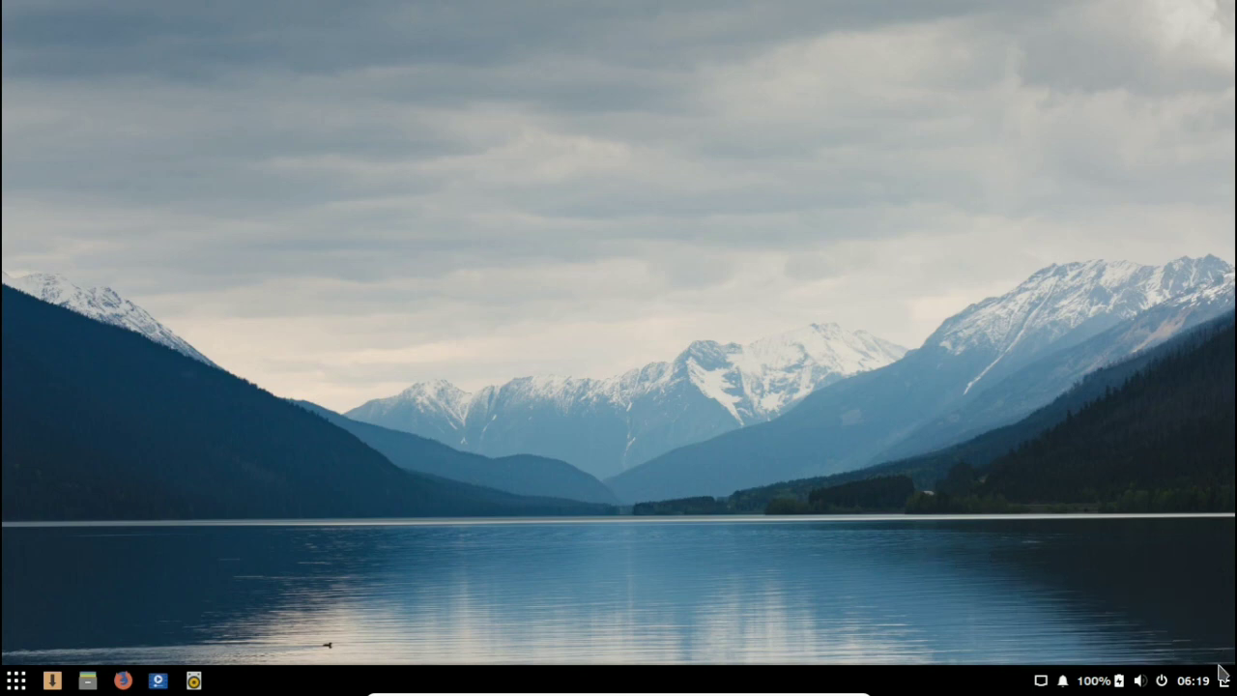
# Step: Shut down the Solus virtual machine and return to the VirtualBox Manager, shifting its window slightly
pyautogui.click(1162, 682)
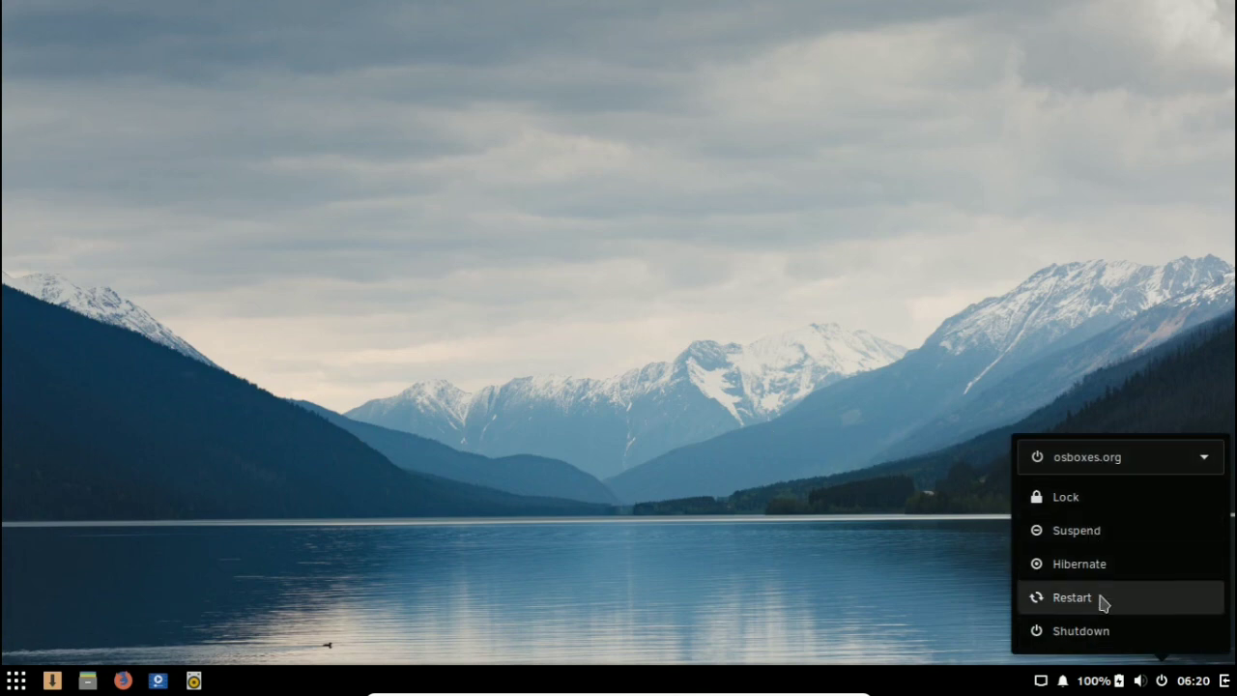
pyautogui.click(951, 579)
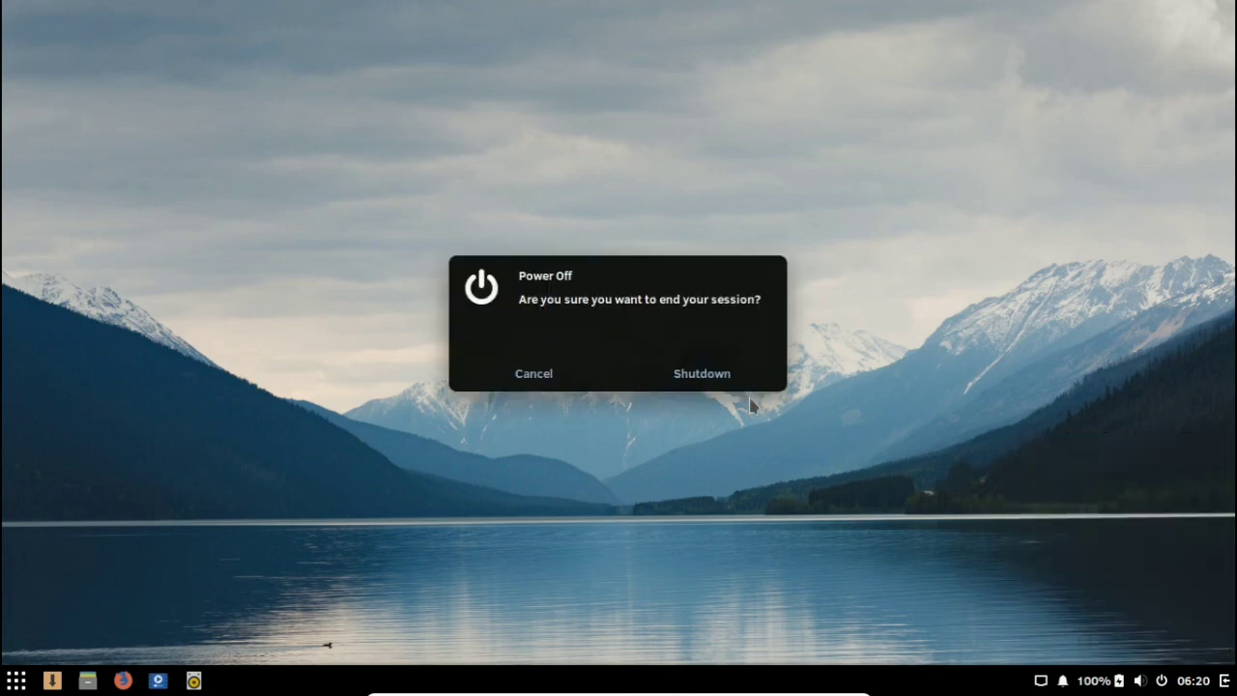
pyautogui.click(696, 375)
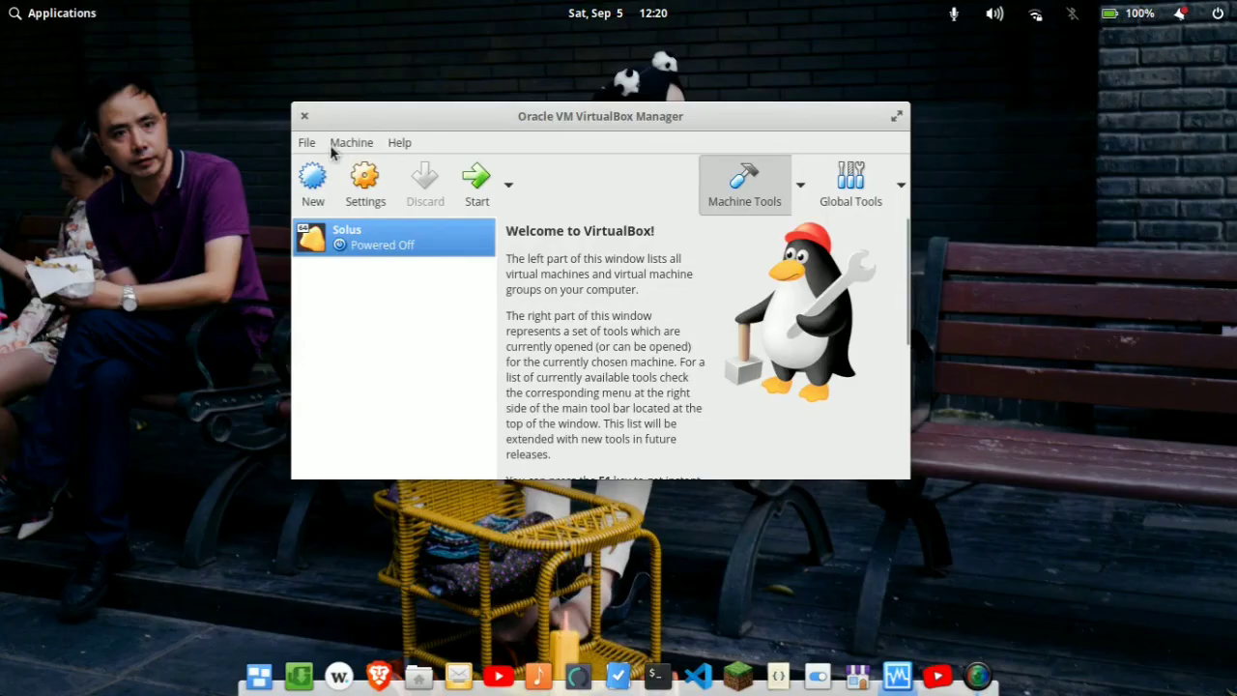
pyautogui.moveTo(529, 113); pyautogui.dragTo(562, 128)
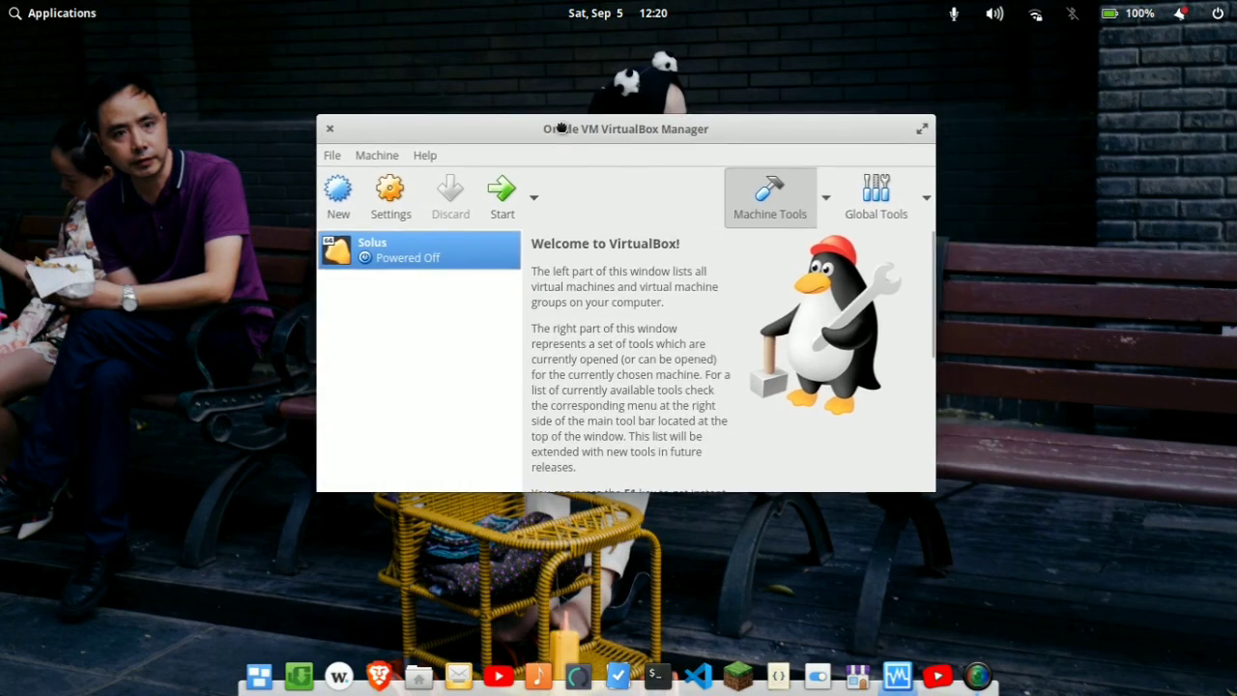